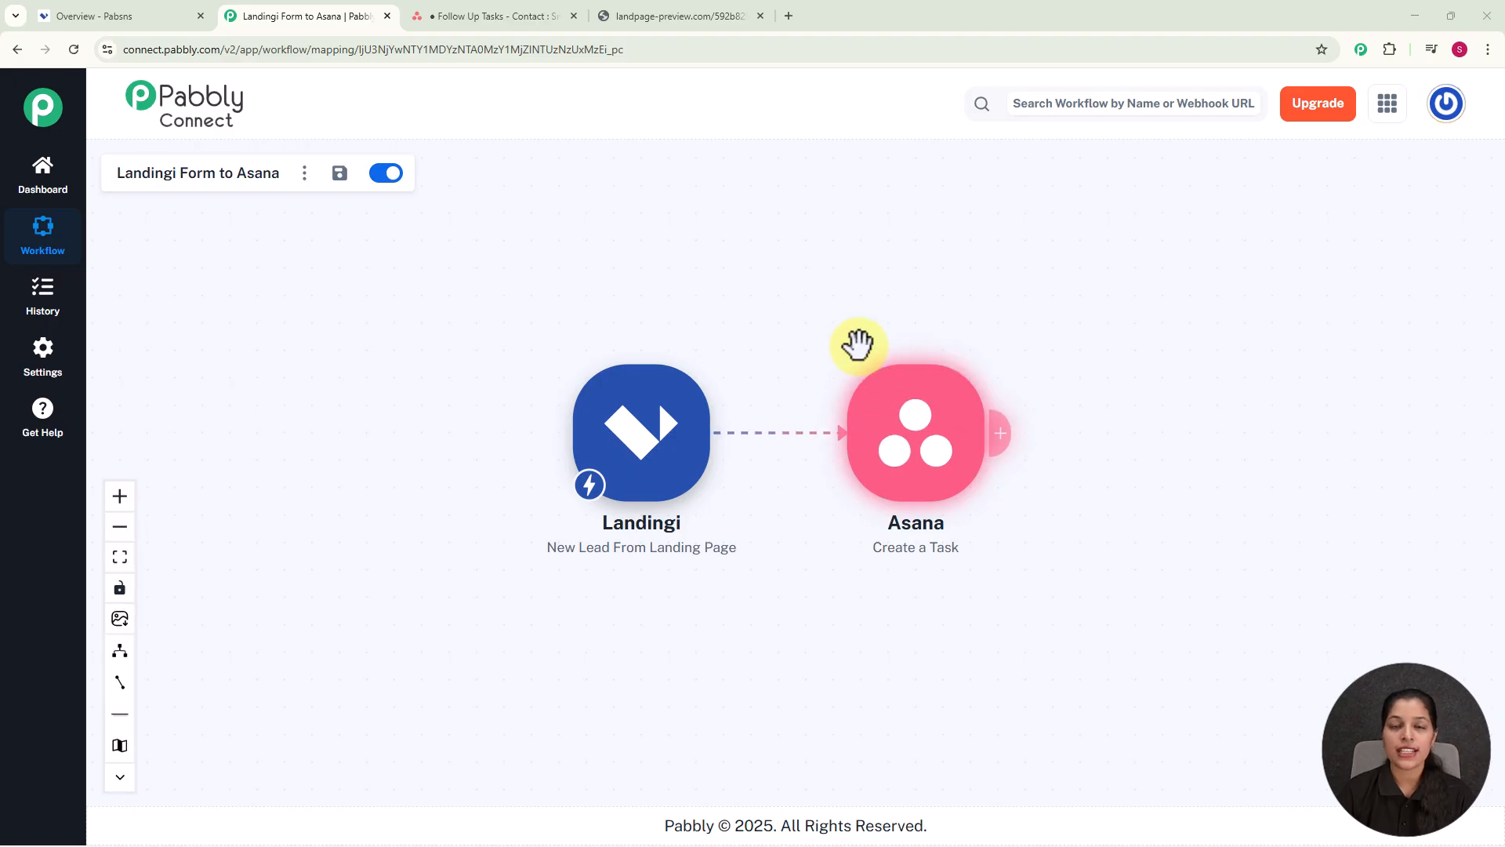
Step: Fill the landing page signup form with lead name 'Demo User' and an email, then submit it
left_click(756, 26)
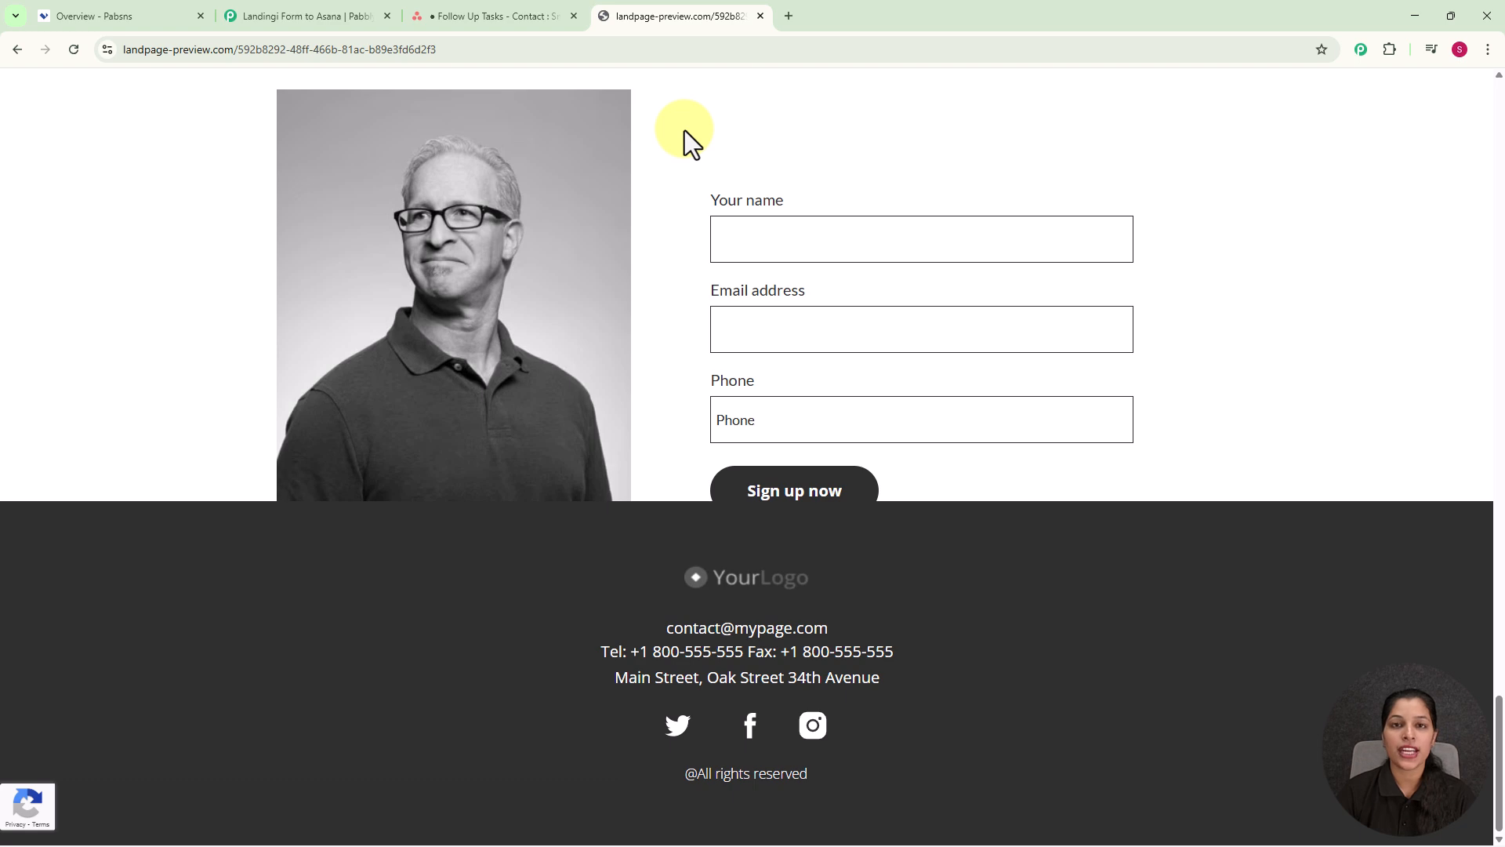
left_click(801, 234)
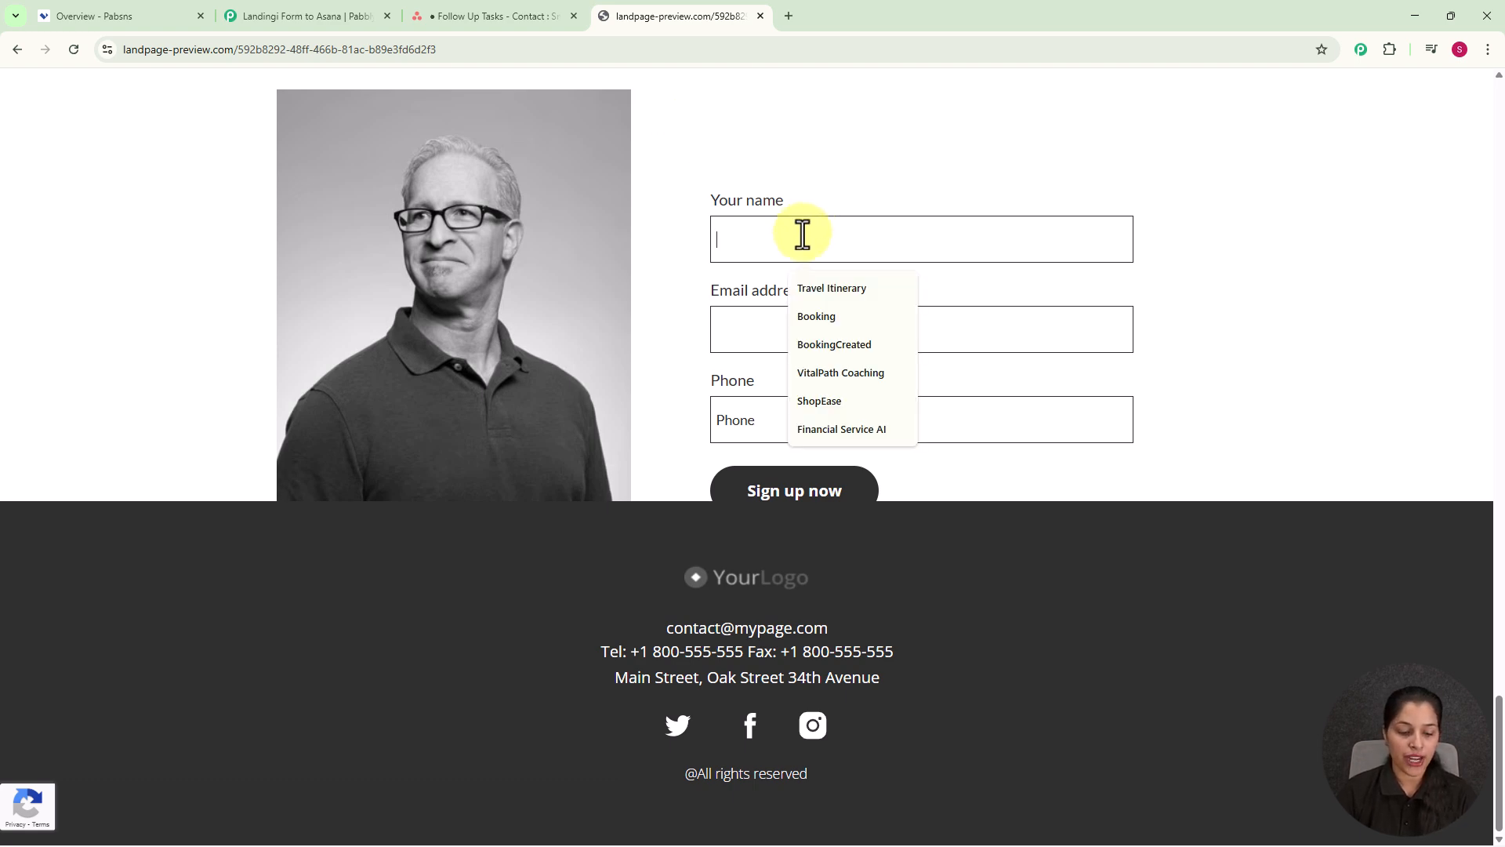
type("Demo User")
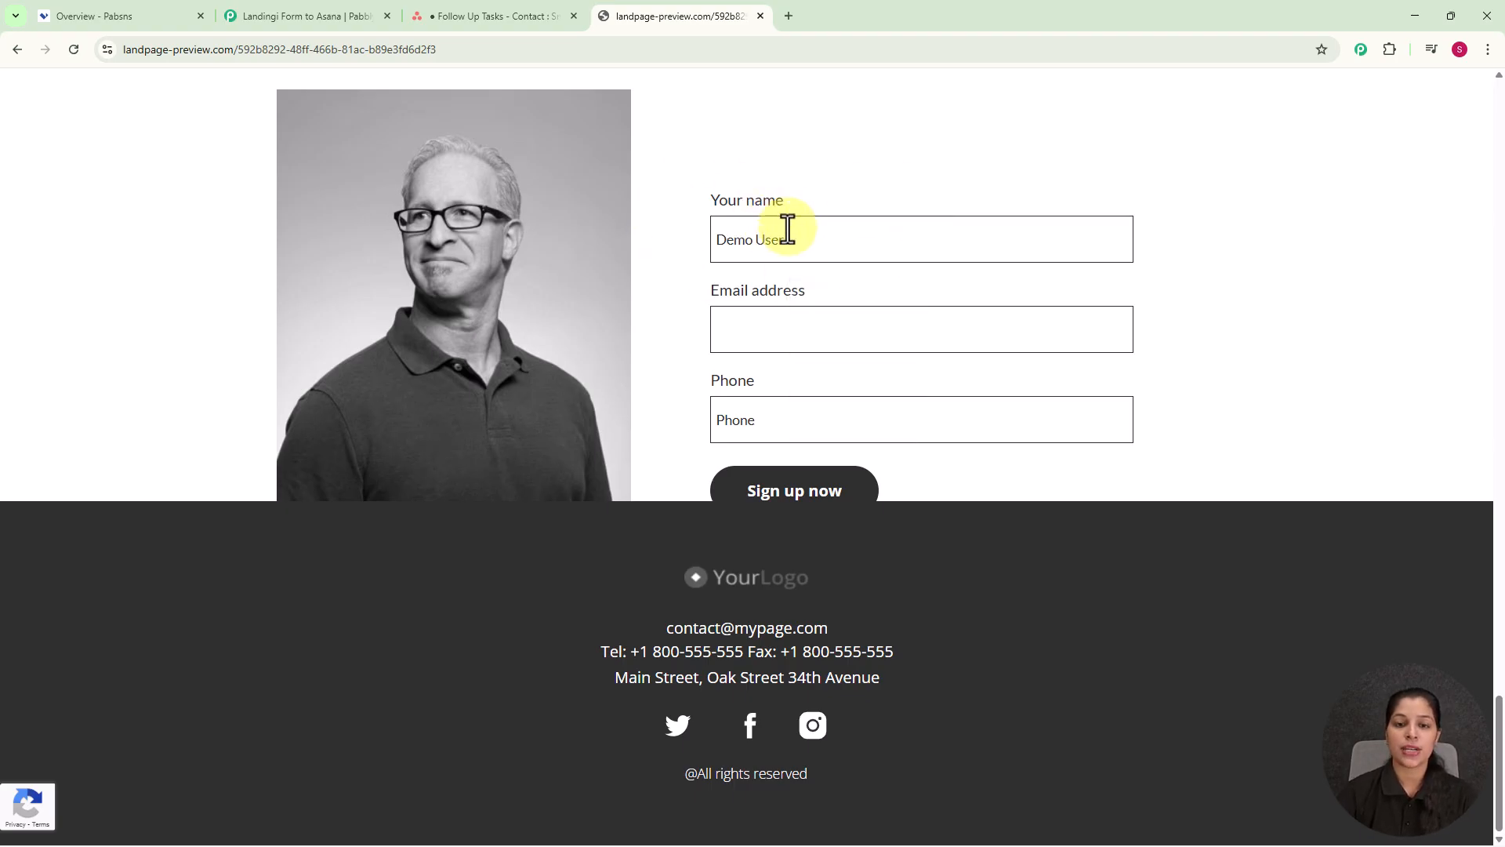
left_click(805, 349)
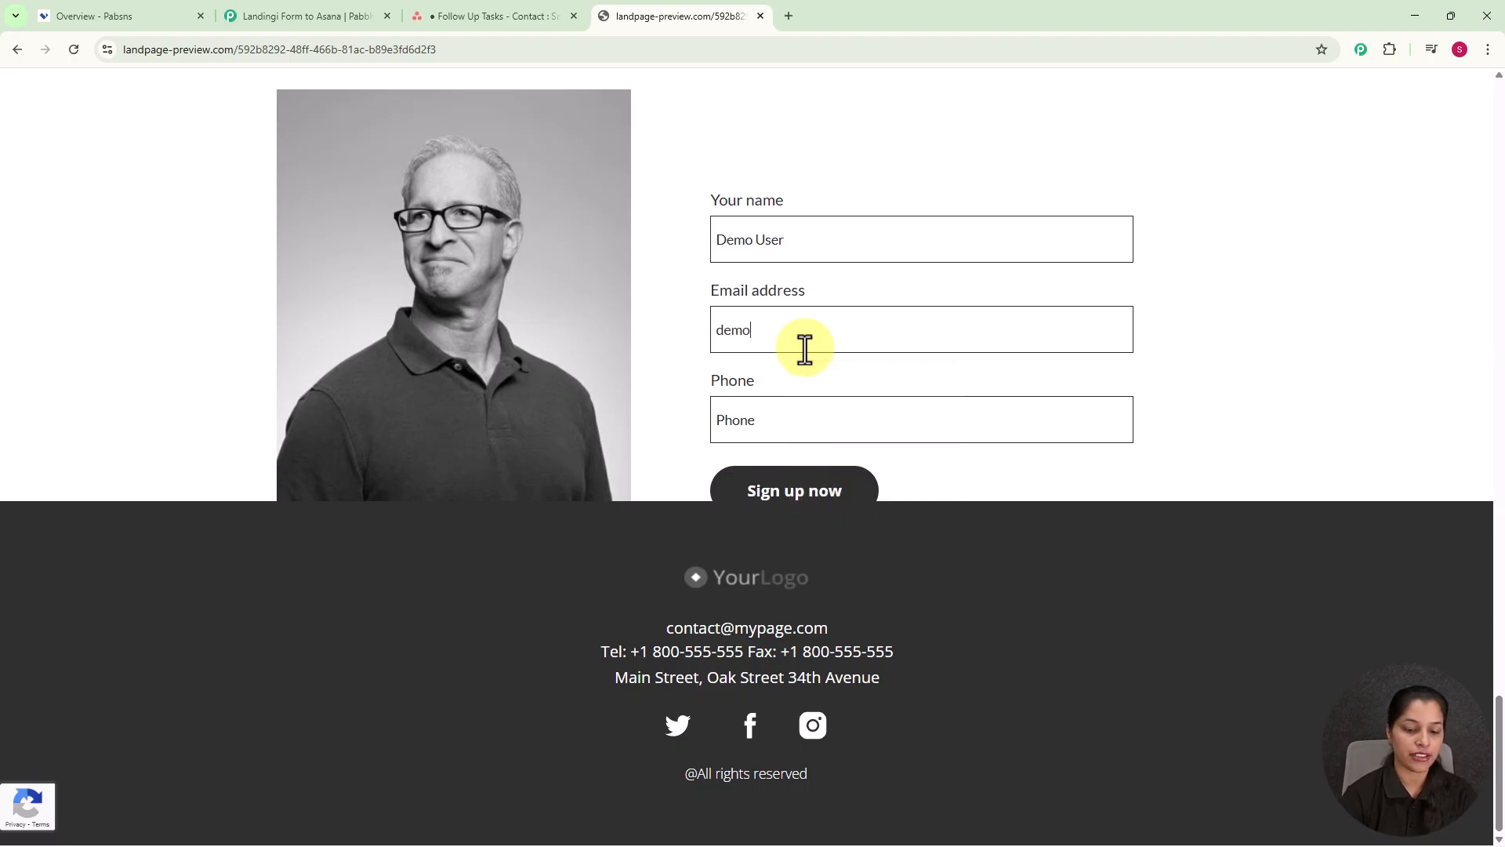
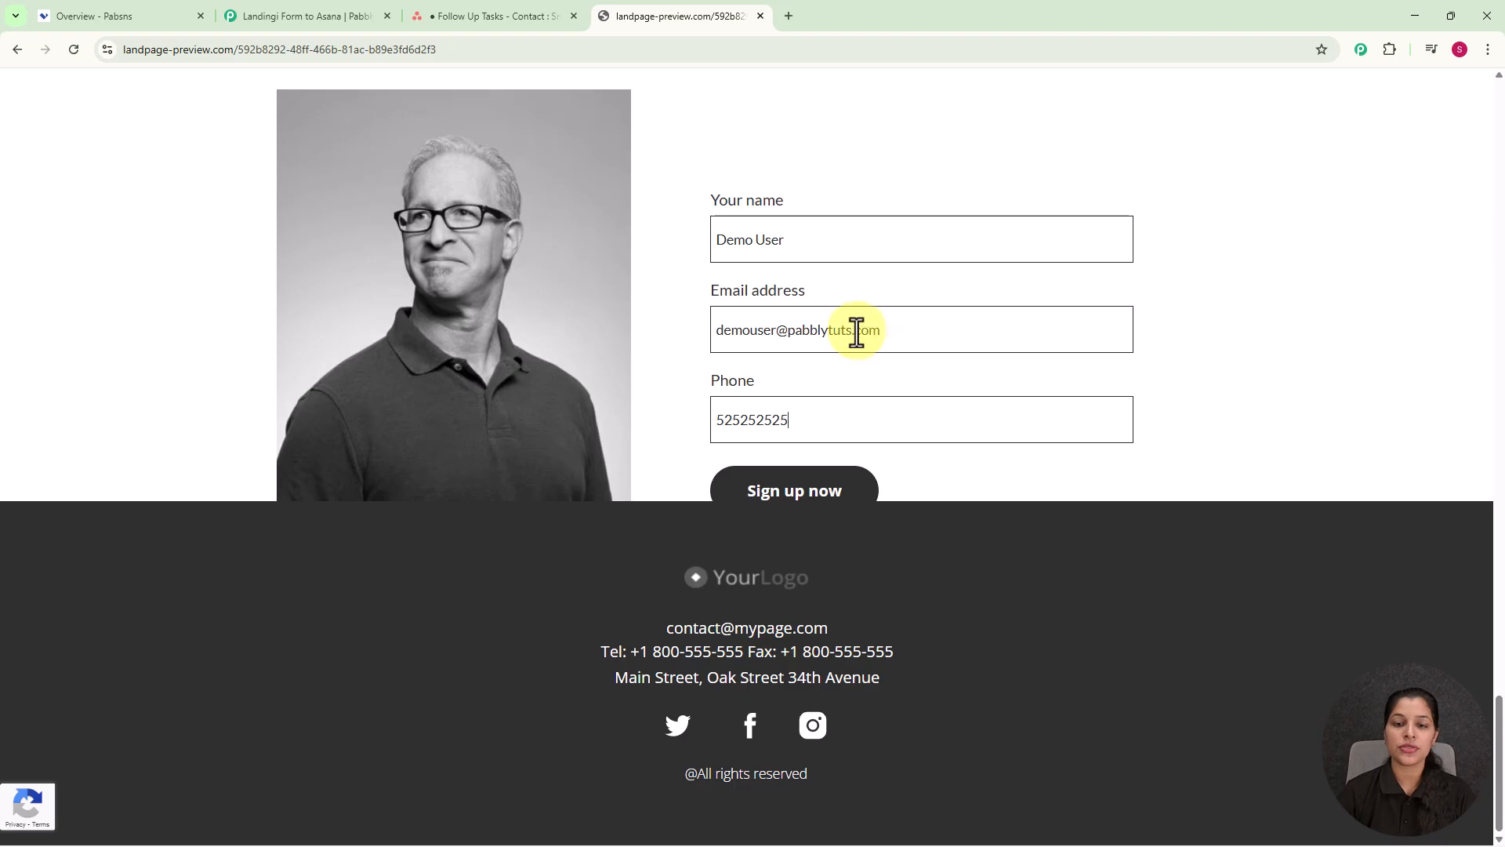
left_click(759, 496)
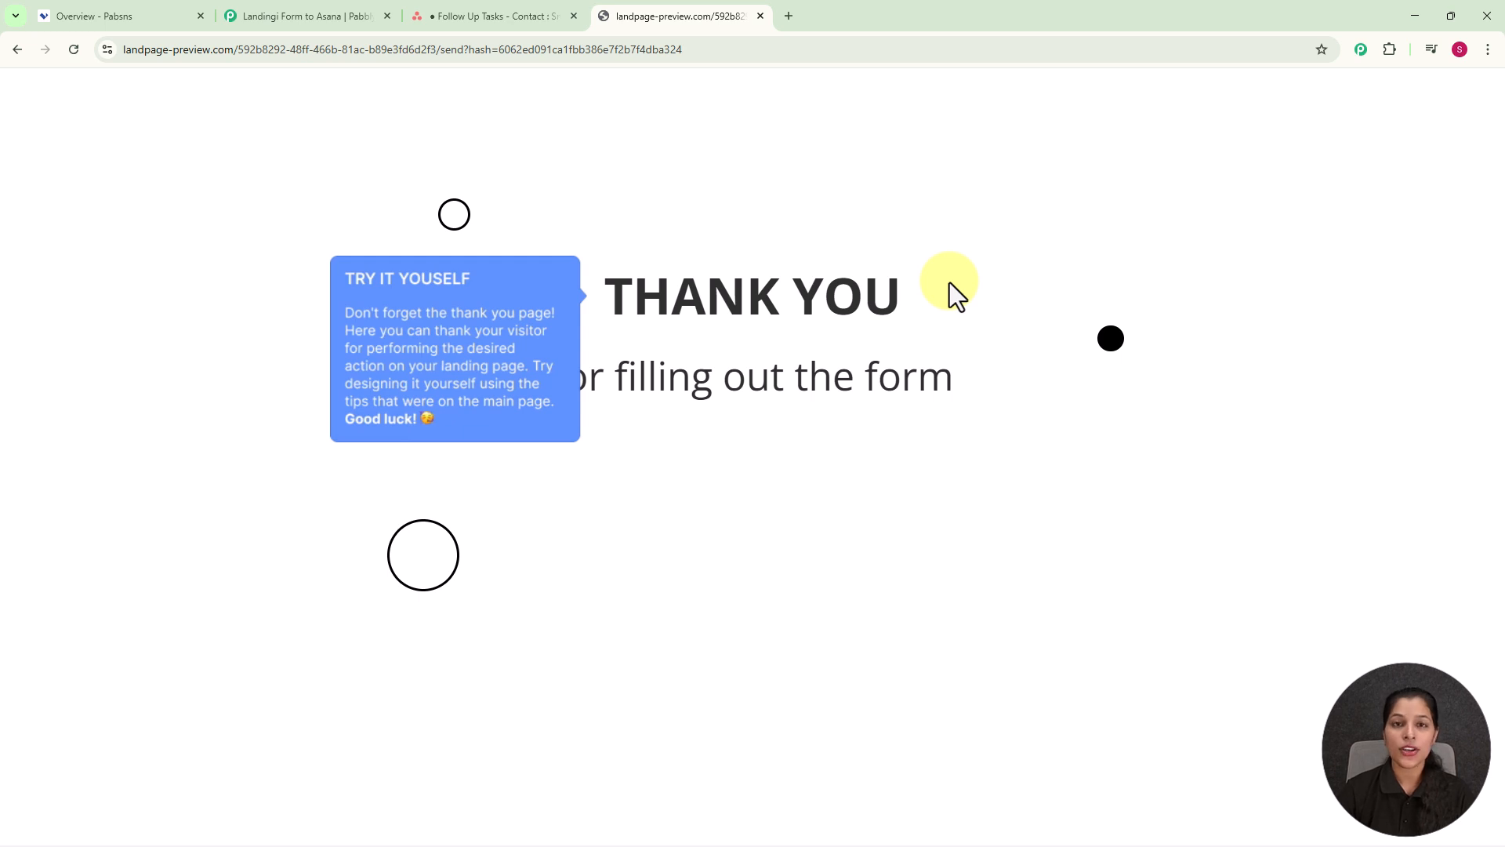
Step: Open the demo lead's new Contact task in Asana's Follow Up Tasks and review its email and phone
left_click(455, 11)
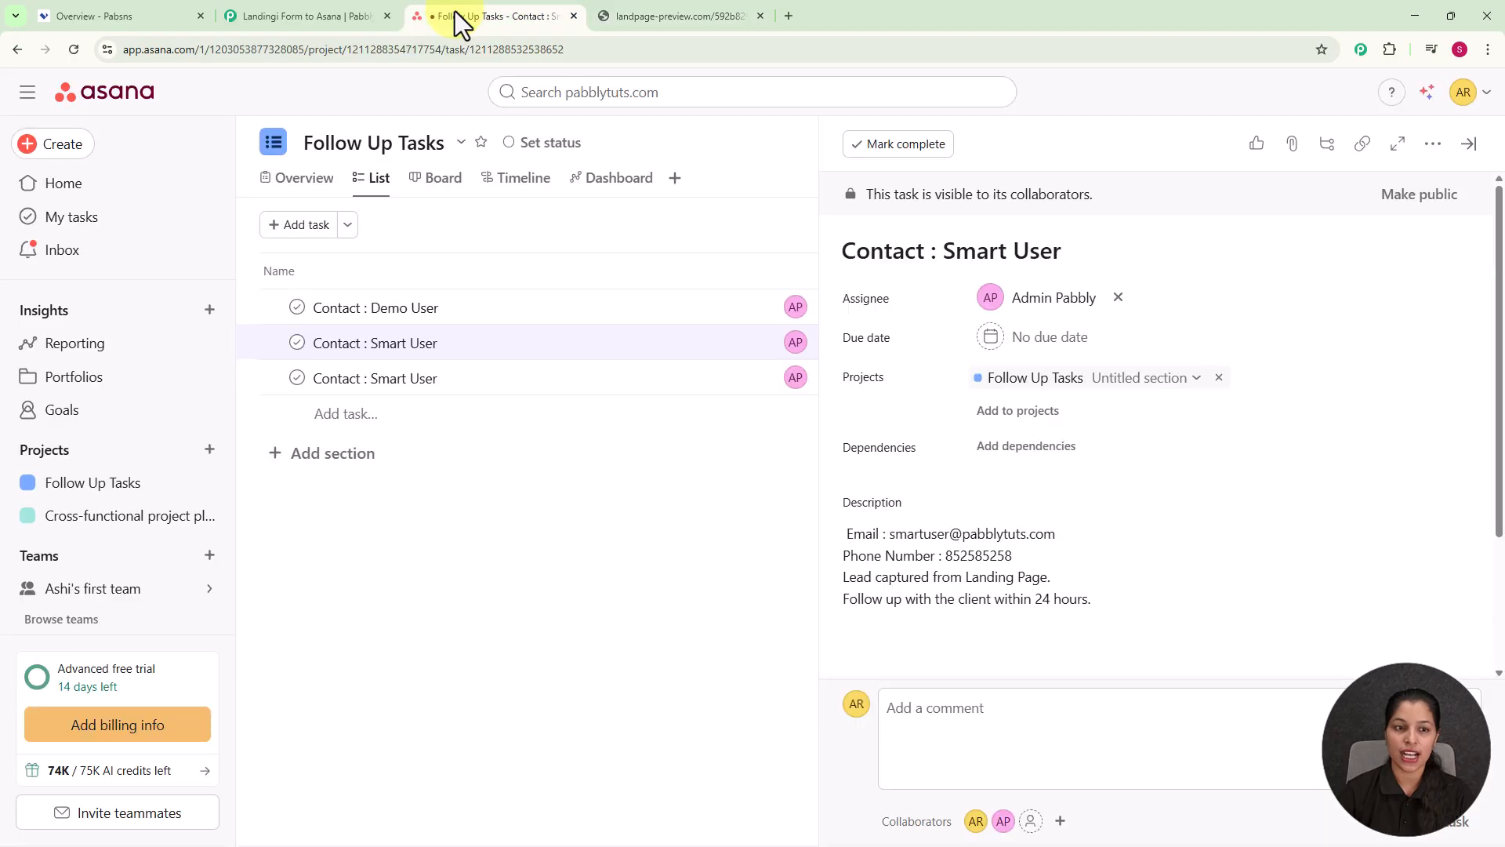
left_click(472, 318)
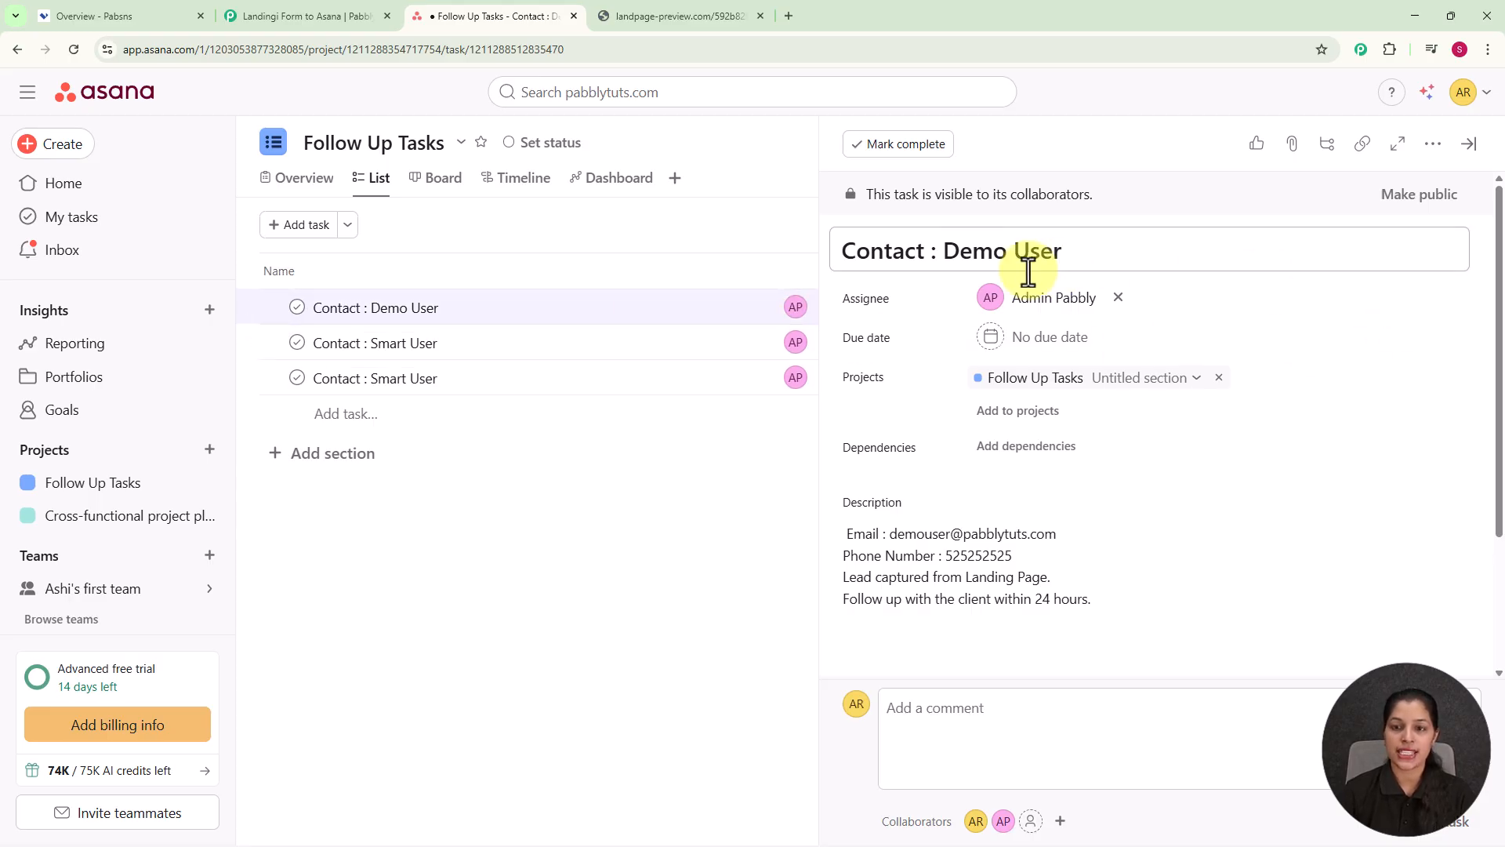
scroll(1174, 472, "down", 2)
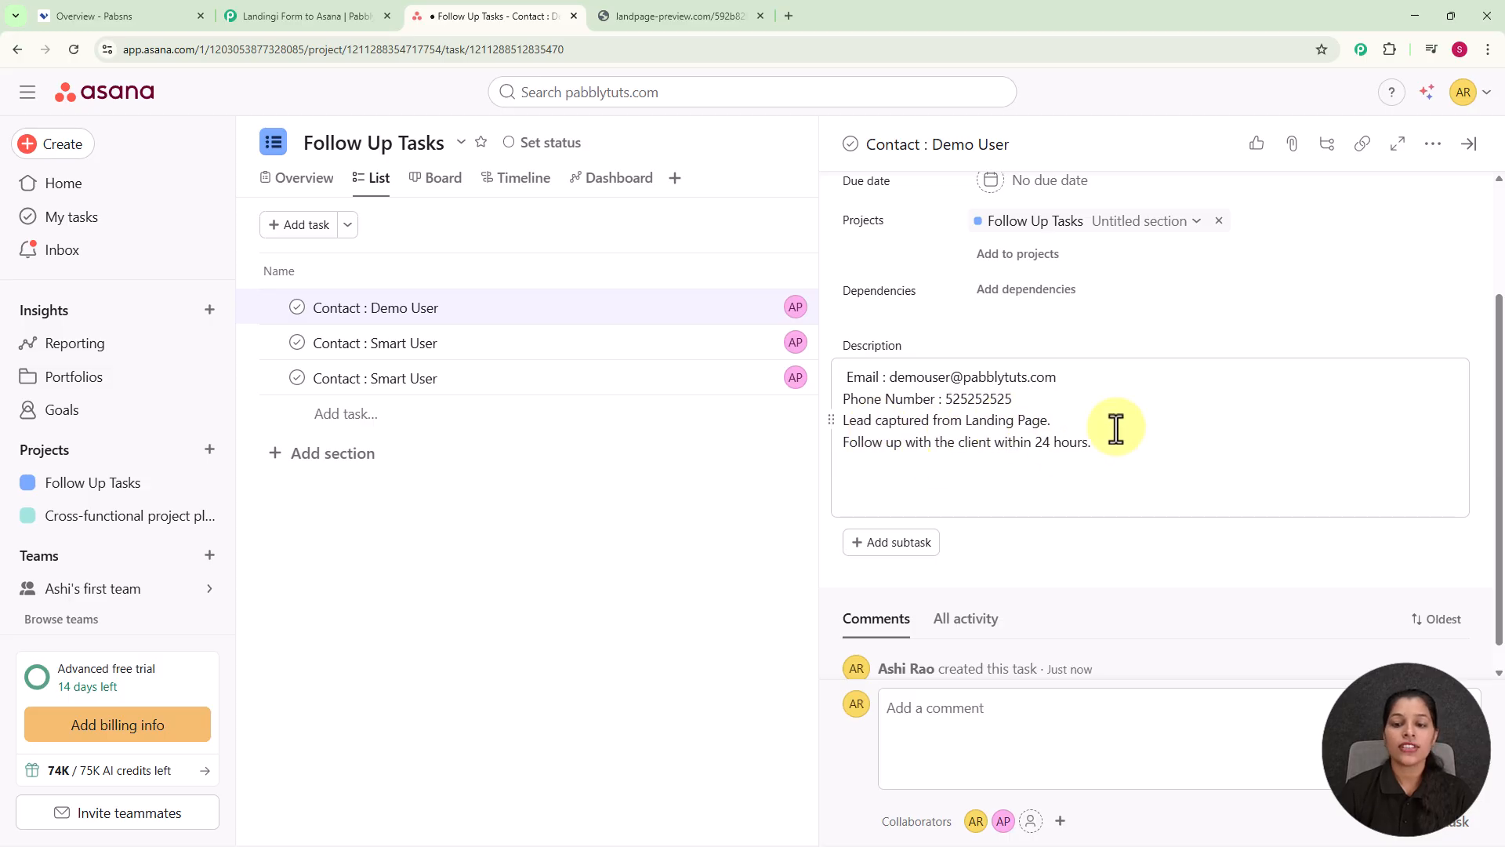
scroll(1116, 427, "up", 3)
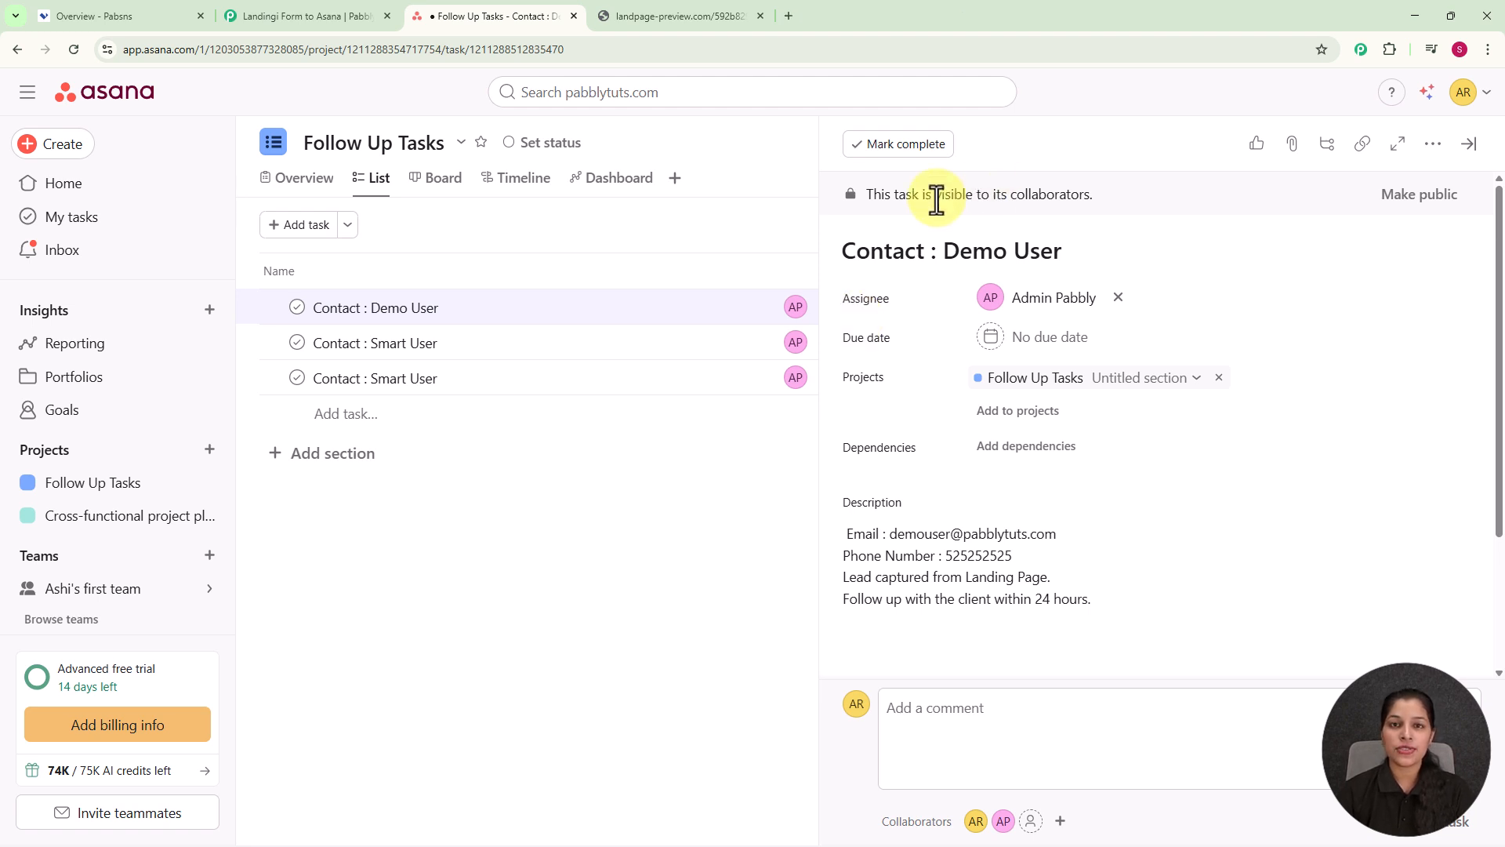
left_click(788, 15)
Step: Go to pabbly.com/connect in the new tab
left_click(729, 50)
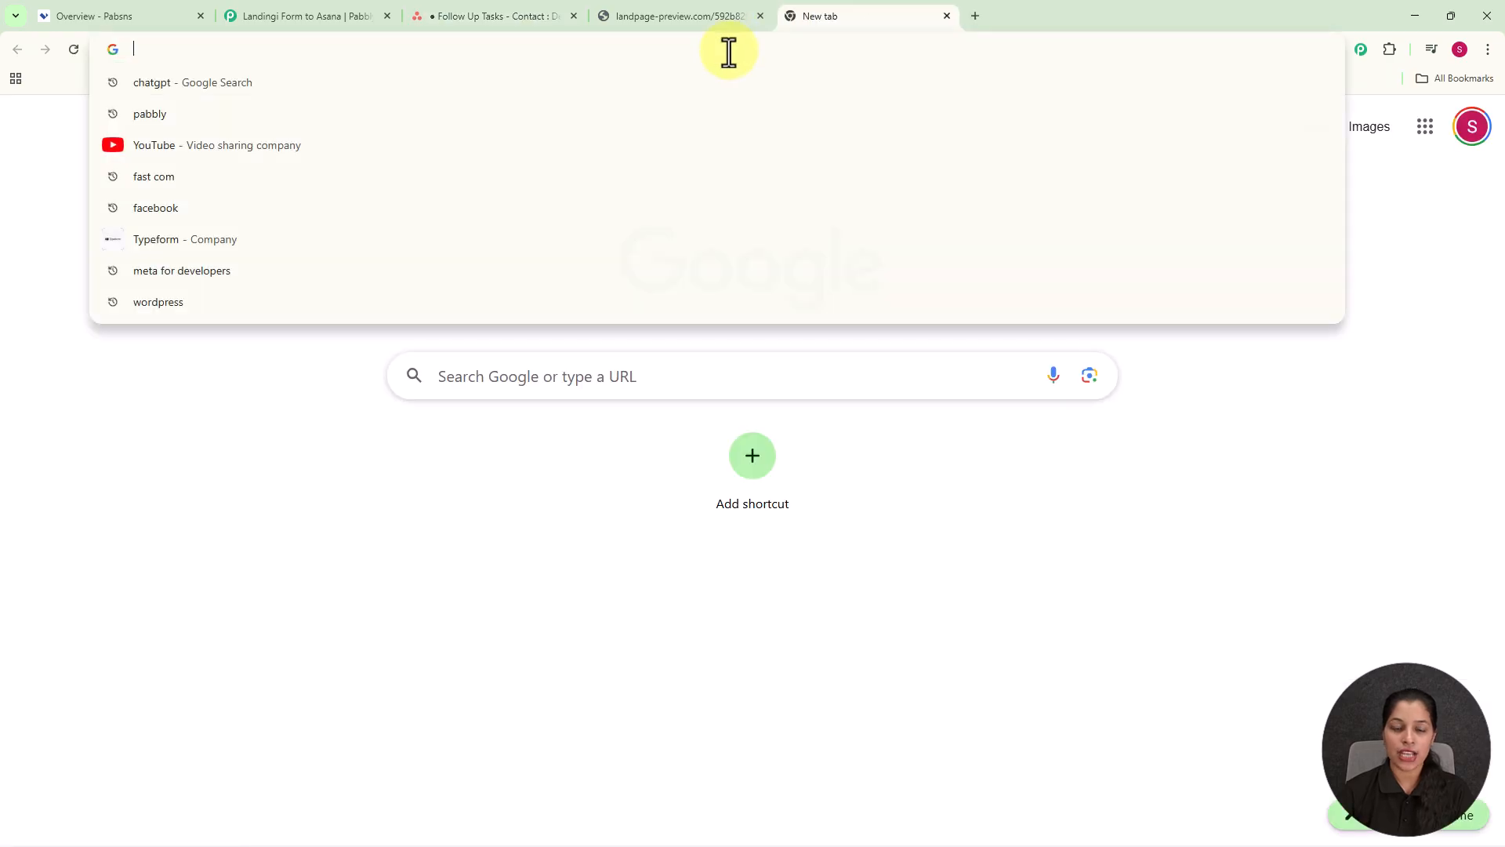
type("pabbly.com/connect")
key("Return")
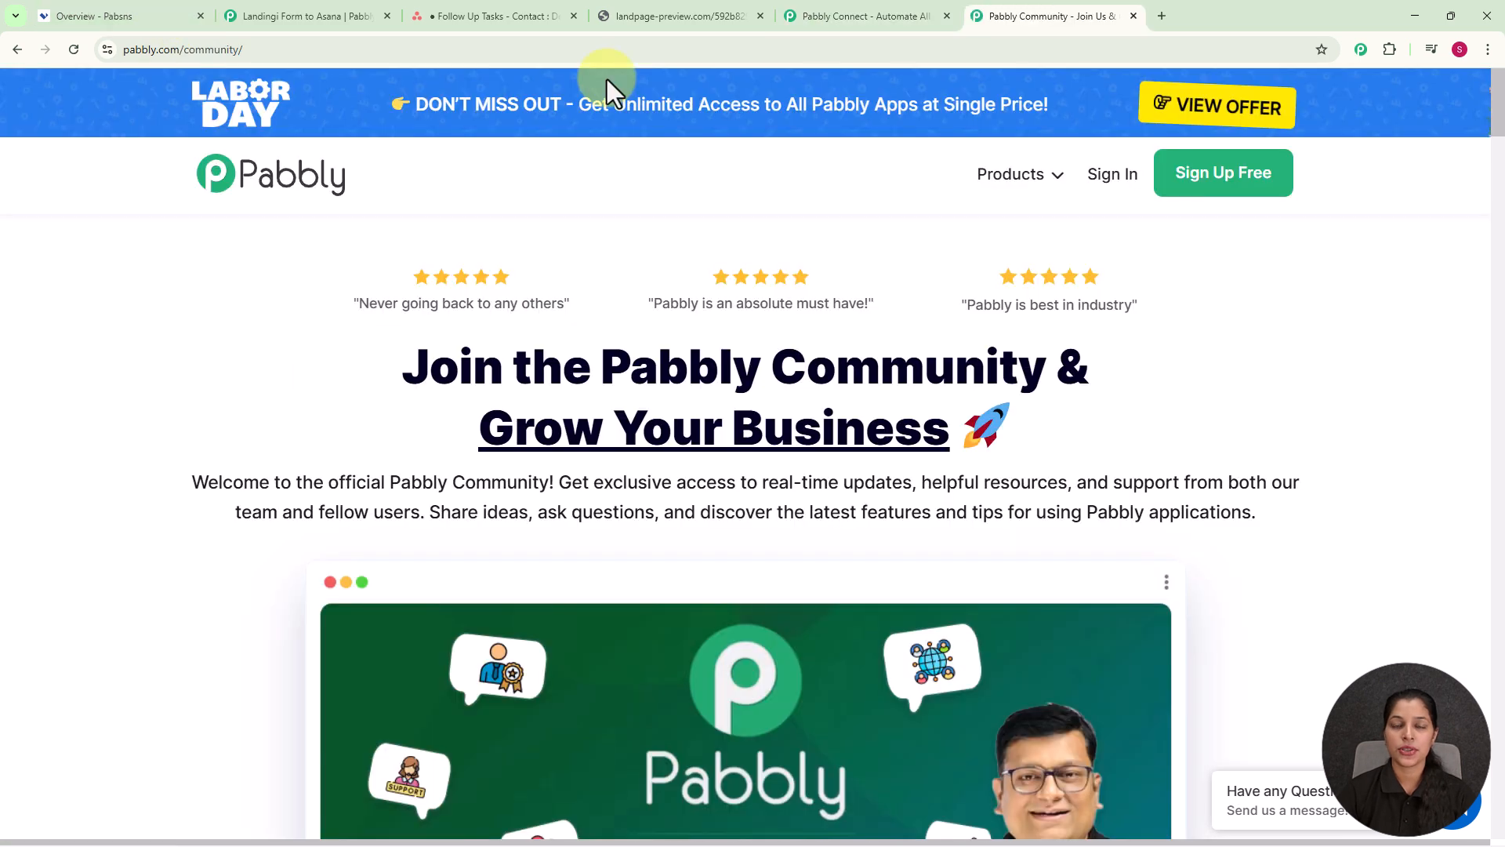
scroll(620, 242, "down", 7)
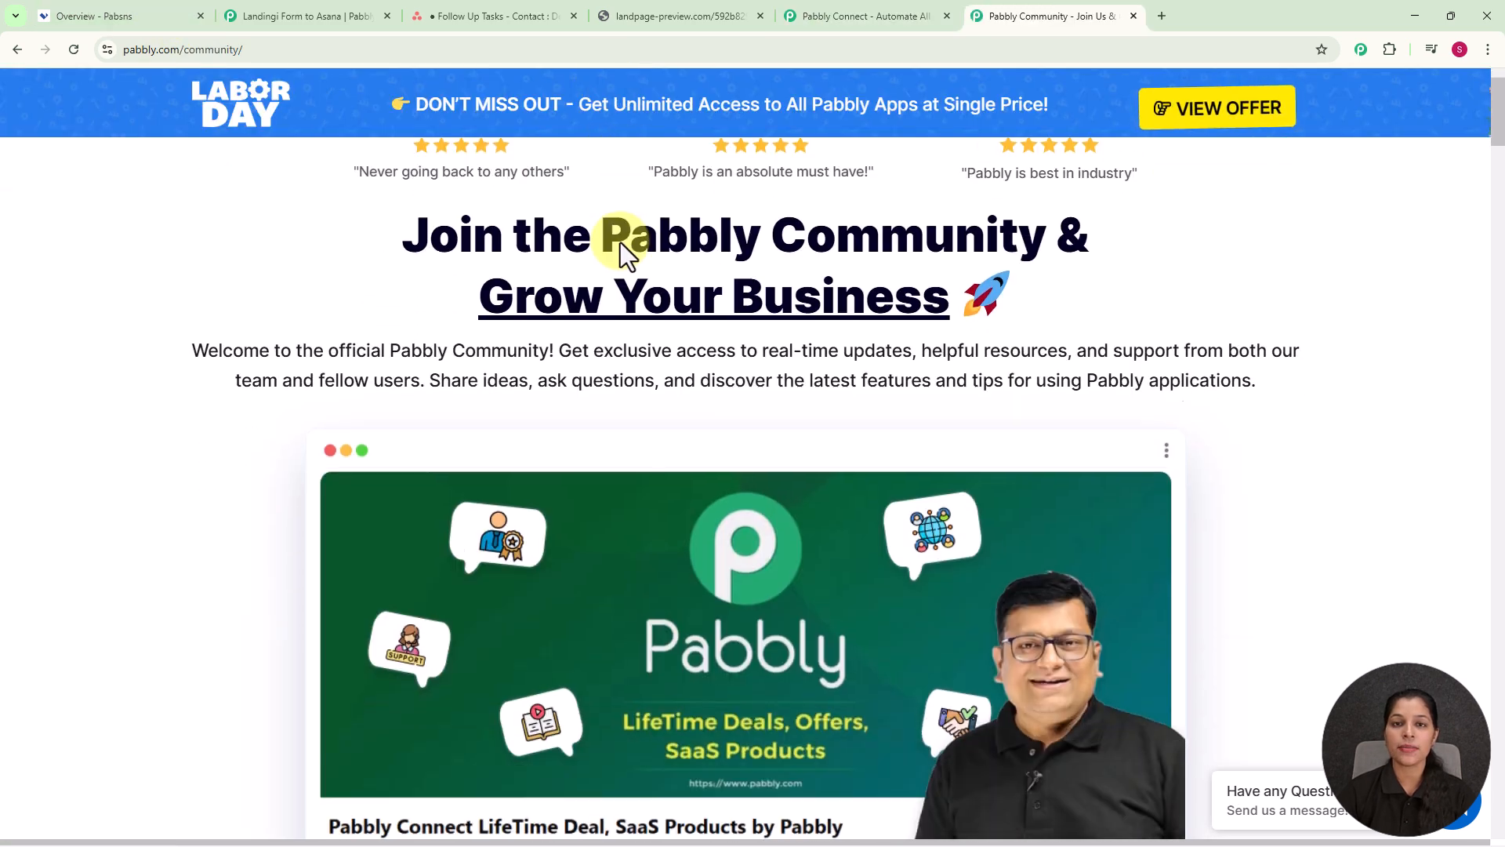
scroll(620, 242, "down", 9)
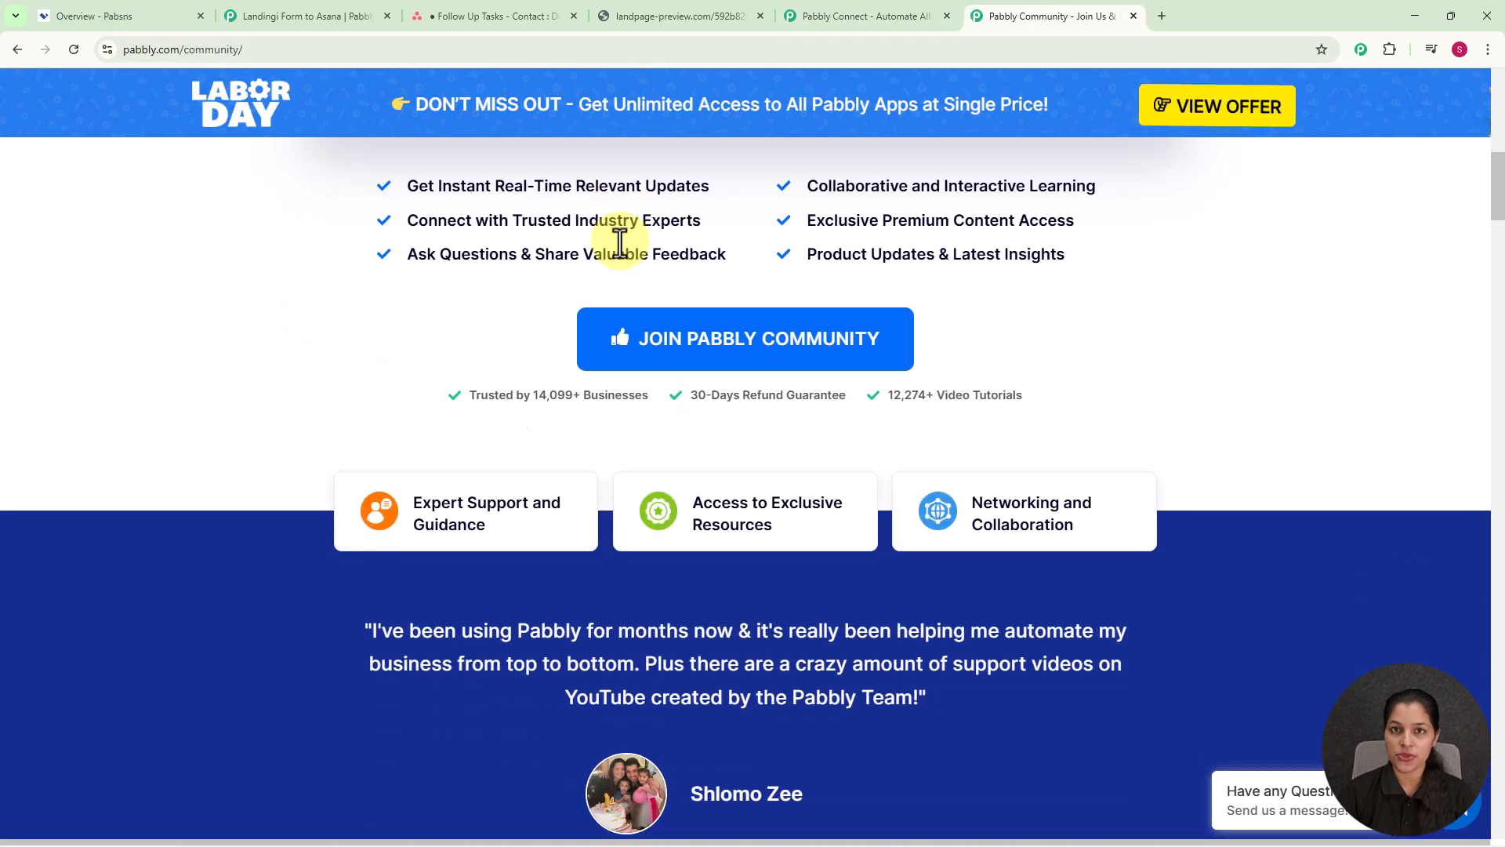
scroll(619, 242, "down", 12)
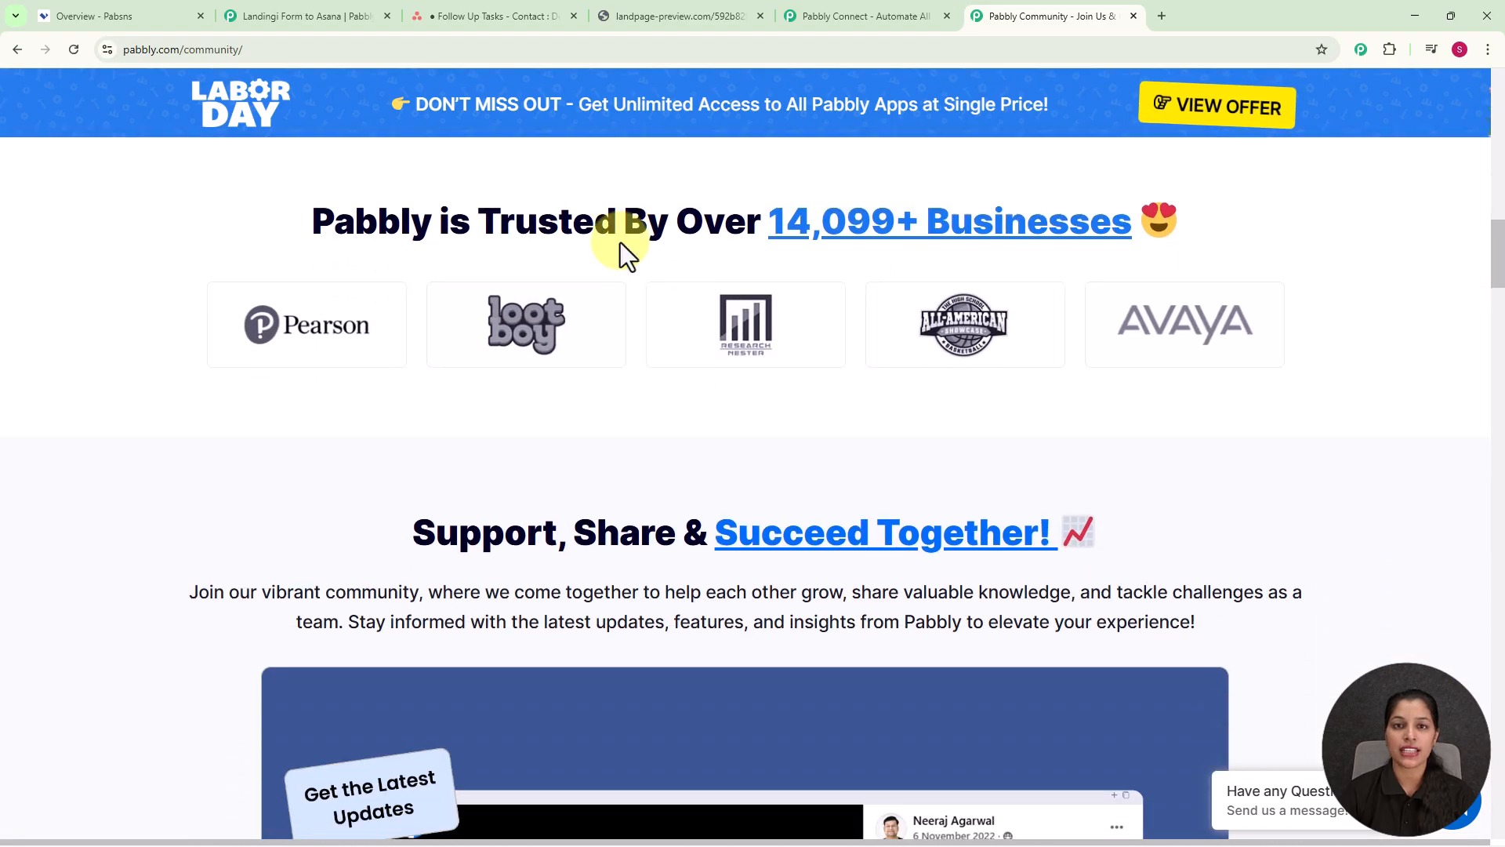
scroll(619, 242, "down", 1)
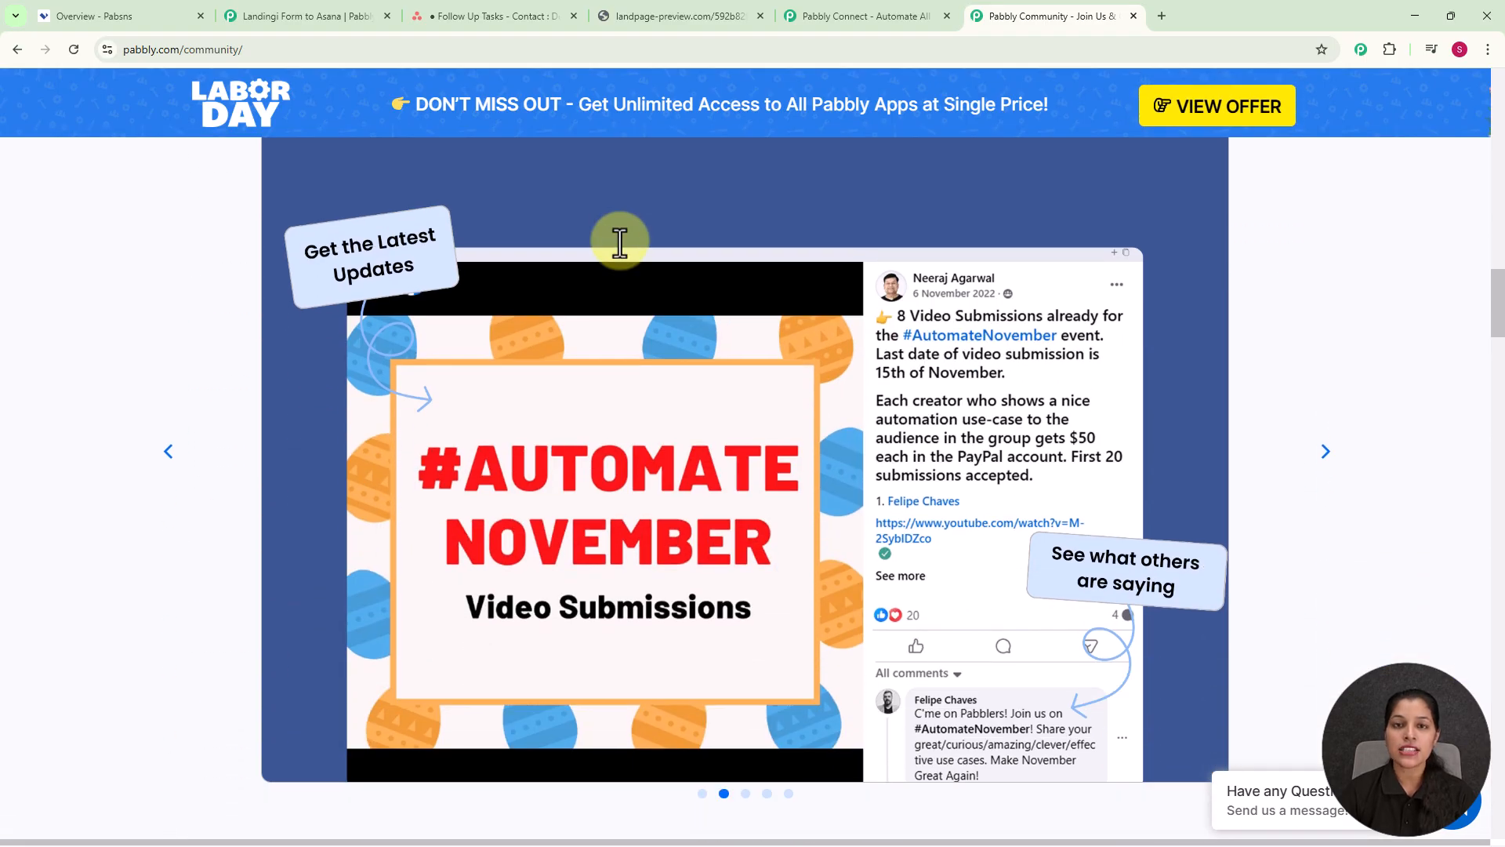
scroll(619, 242, "down", 13)
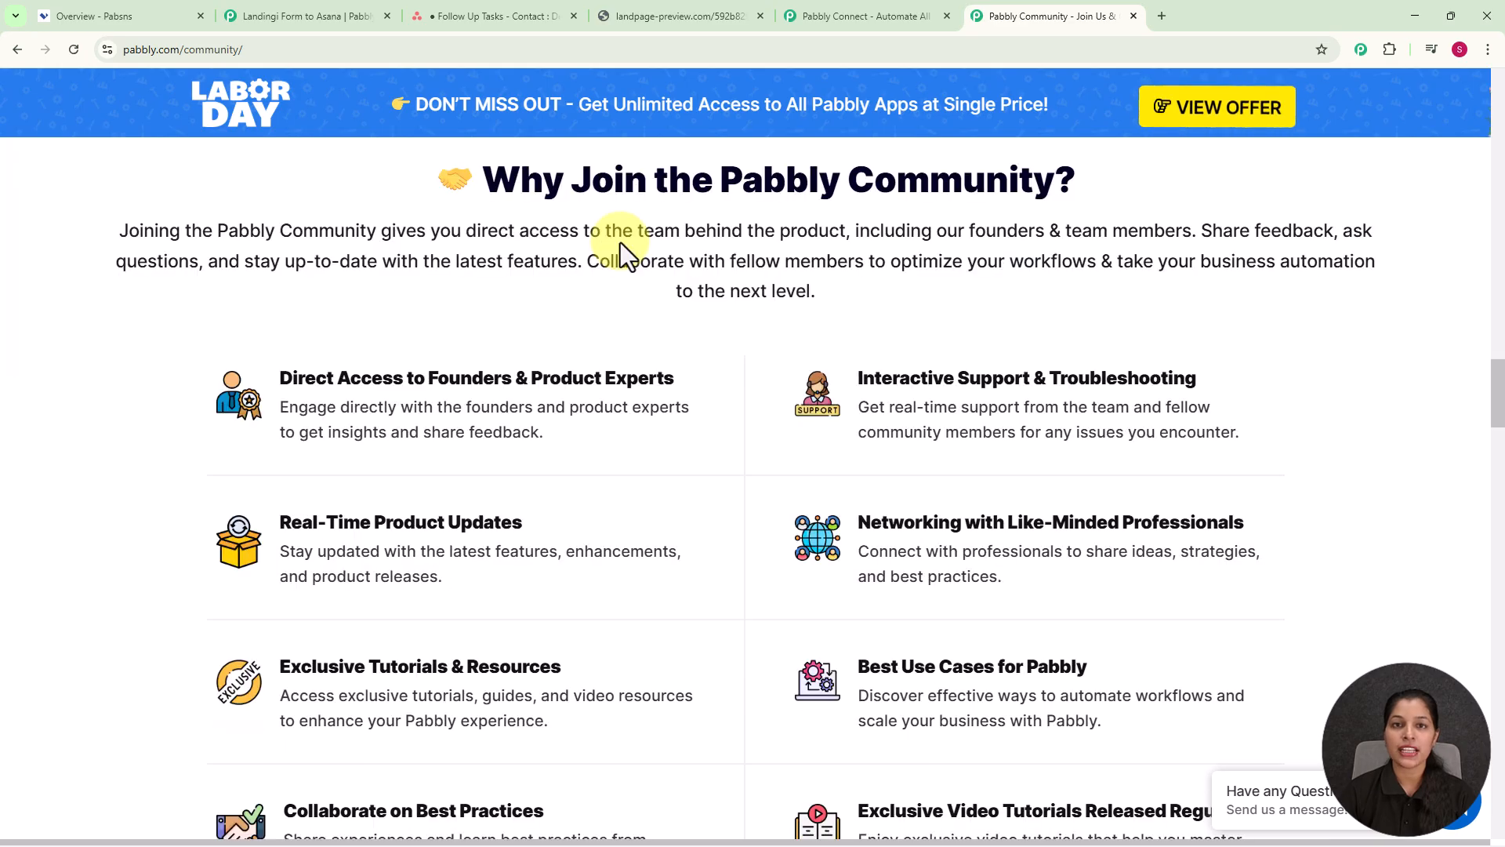
scroll(619, 242, "down", 5)
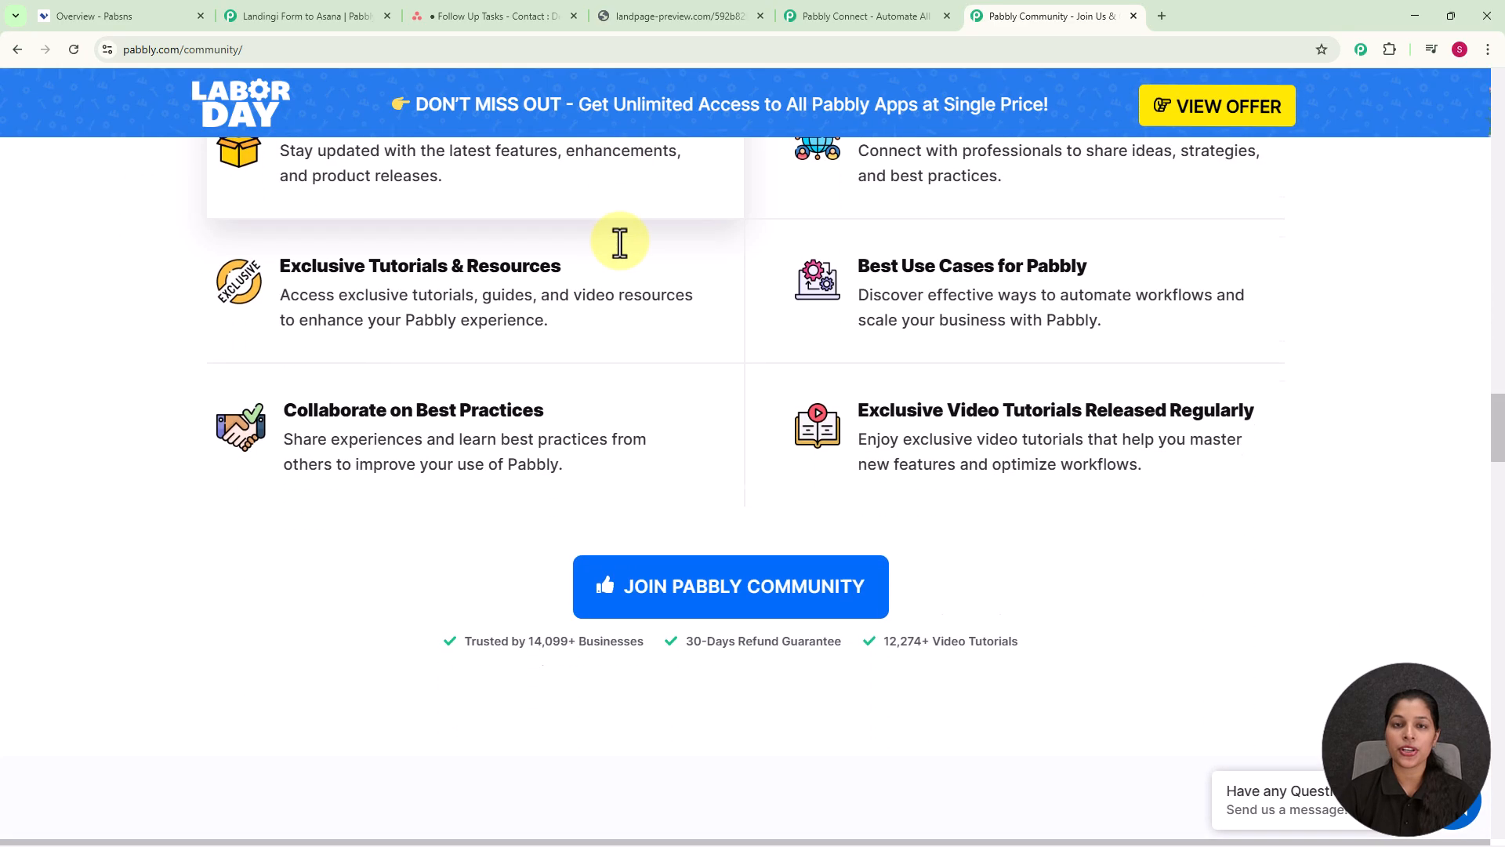
scroll(619, 243, "down", 10)
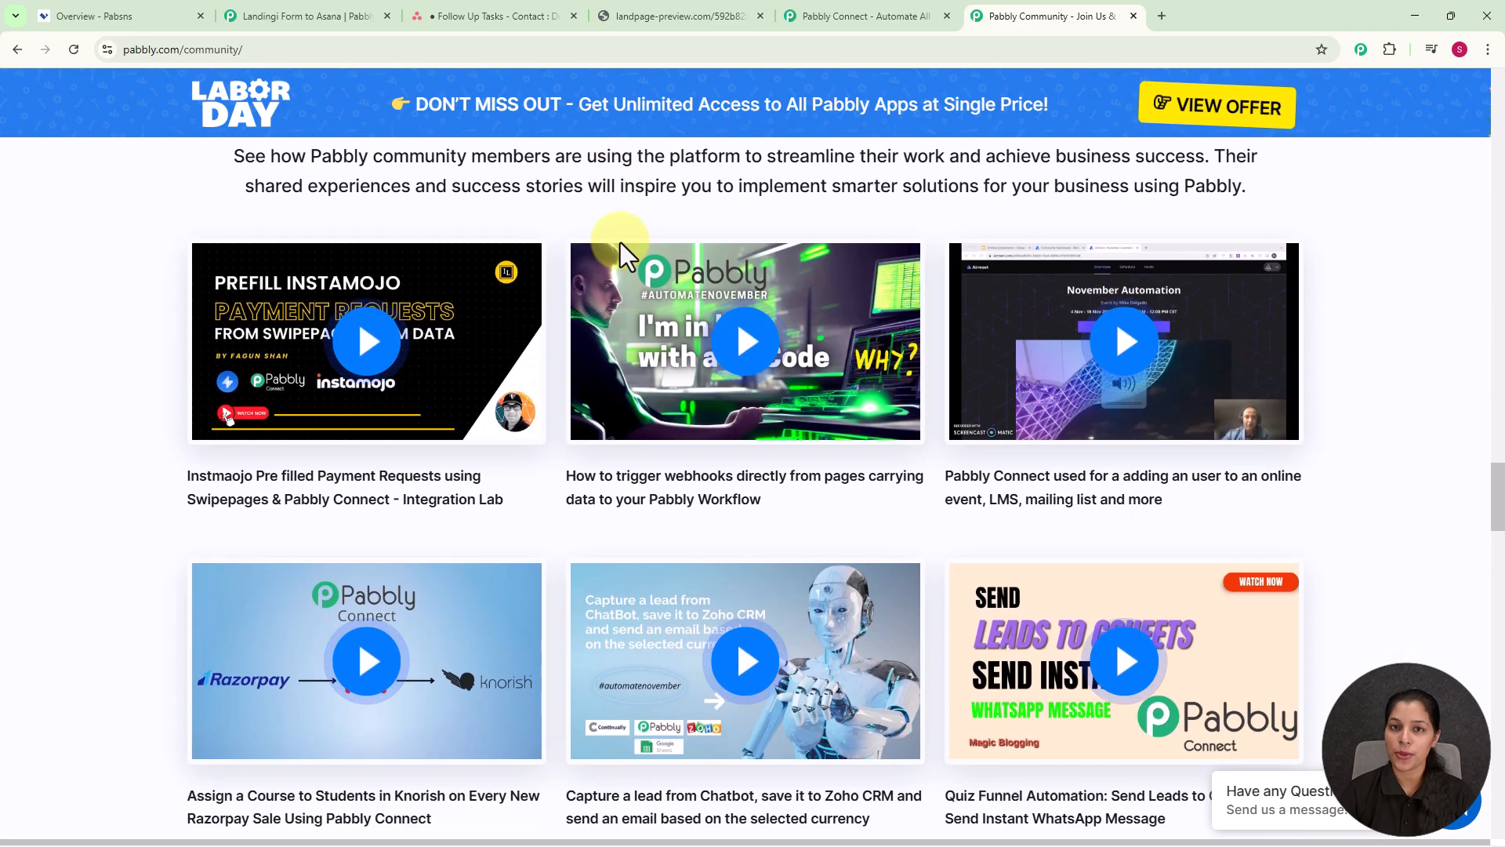
scroll(619, 242, "down", 1)
scroll(619, 242, "down", 2)
scroll(620, 245, "down", 3)
scroll(619, 243, "down", 4)
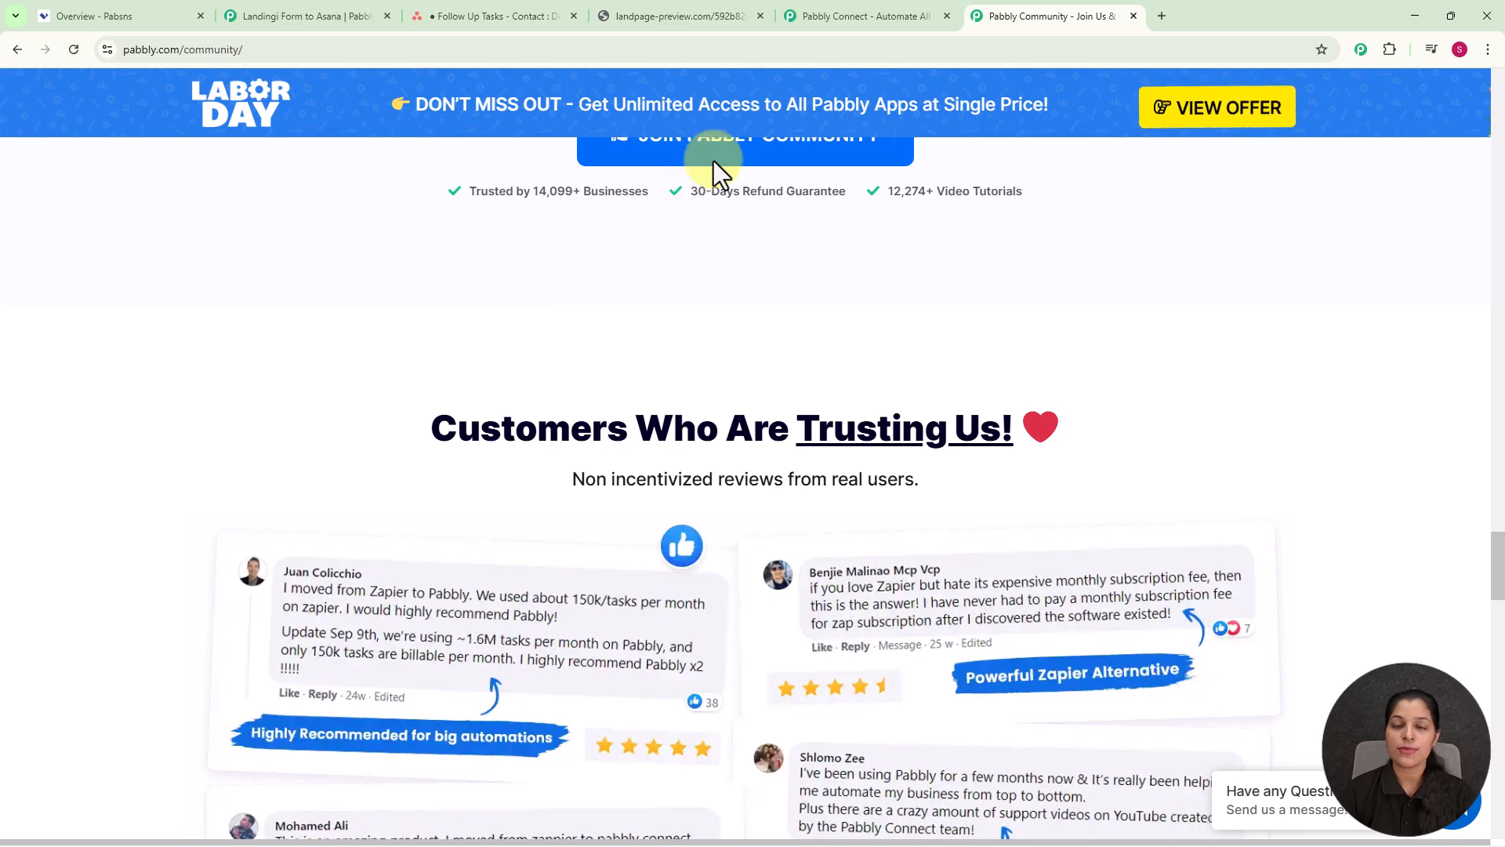
left_click(893, 16)
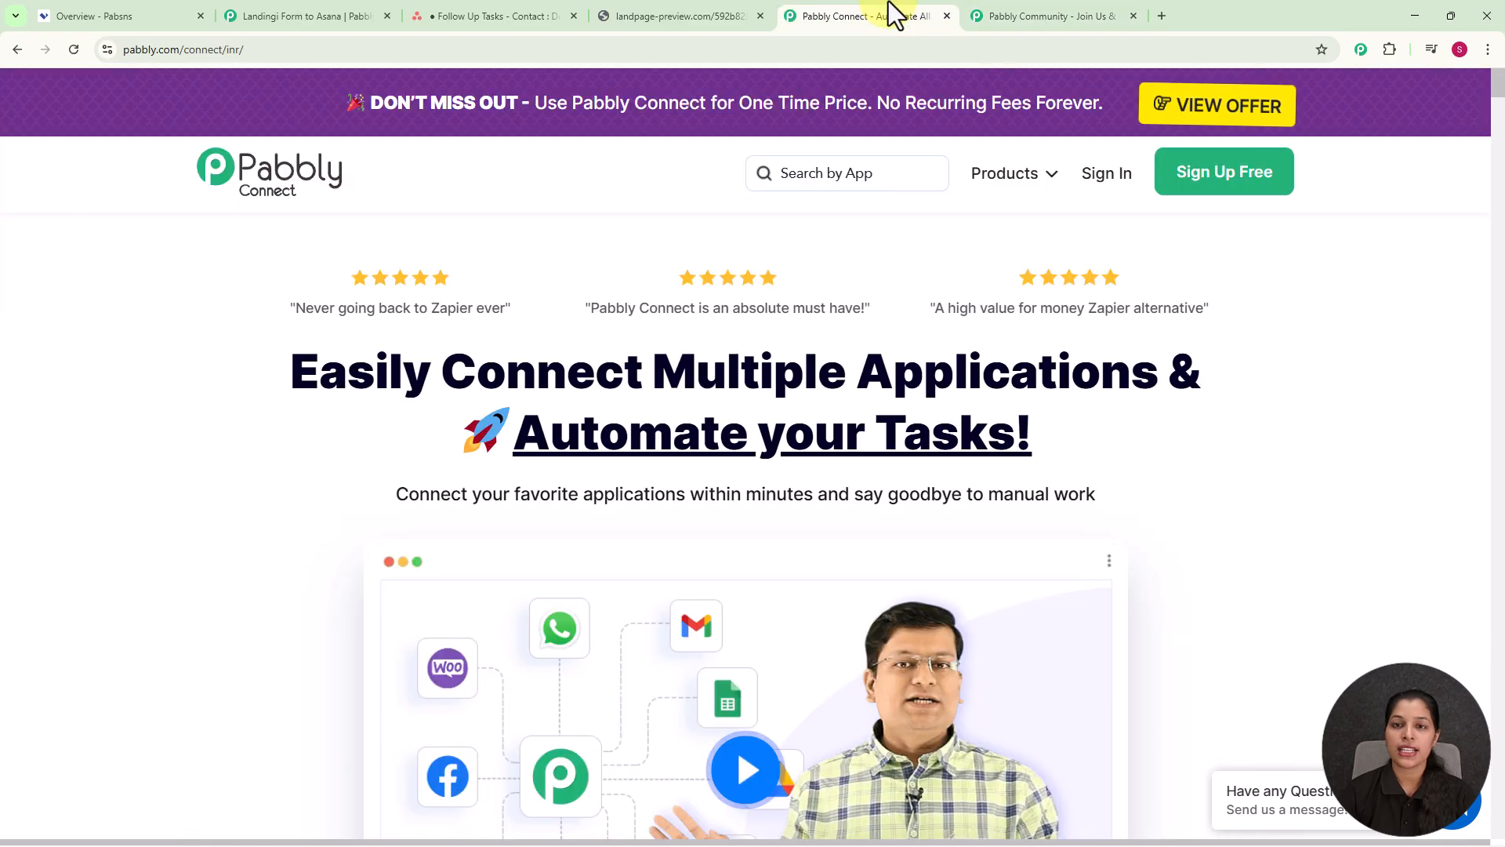
Step: Sign in to Pabbly and launch Pabbly Connect from the All Pabbly Apps list
left_click(1086, 182)
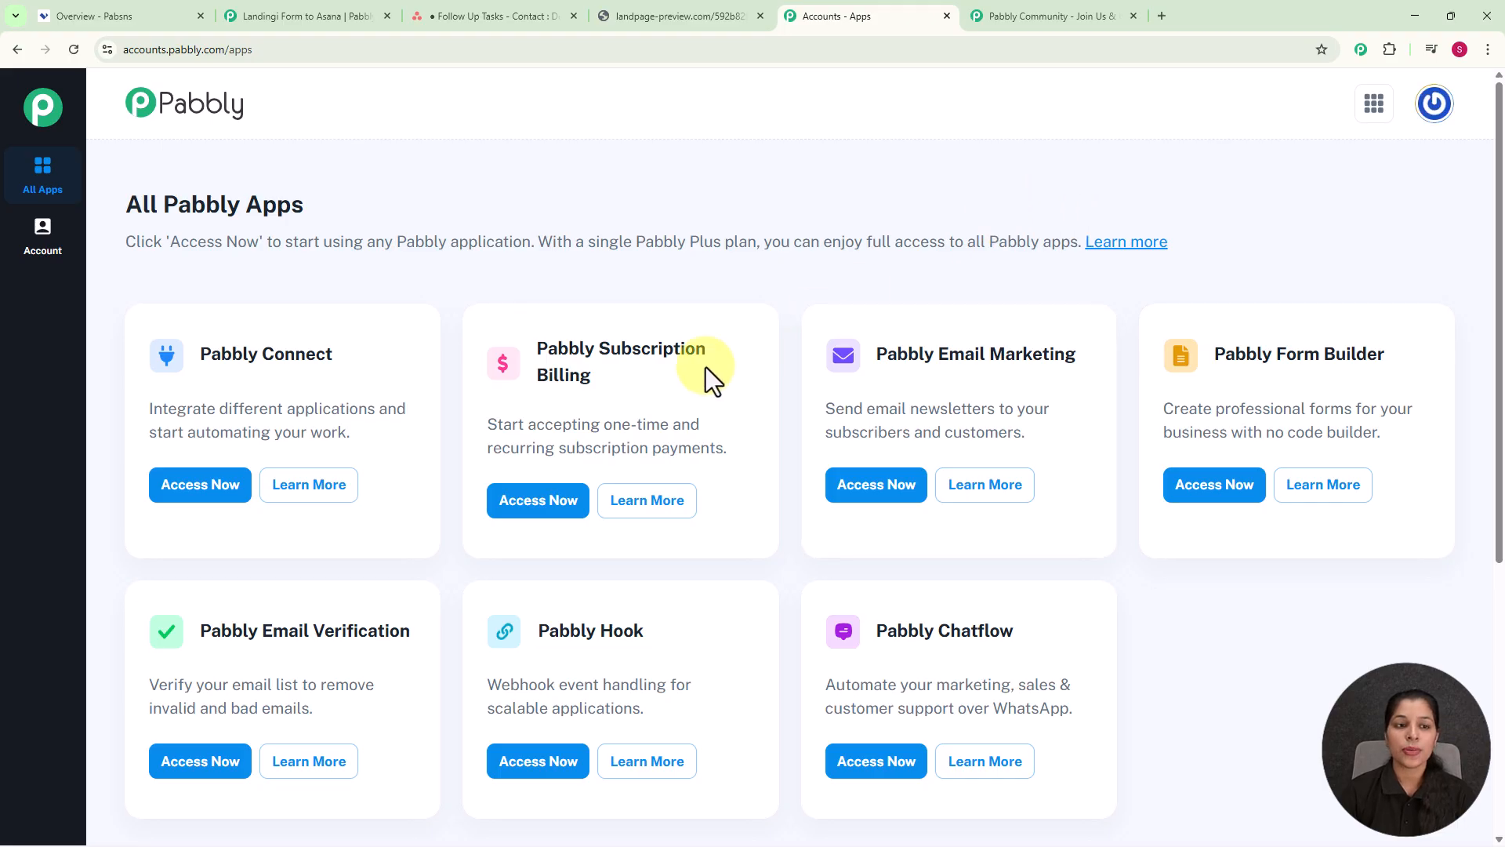
scroll(732, 520, "down", 1)
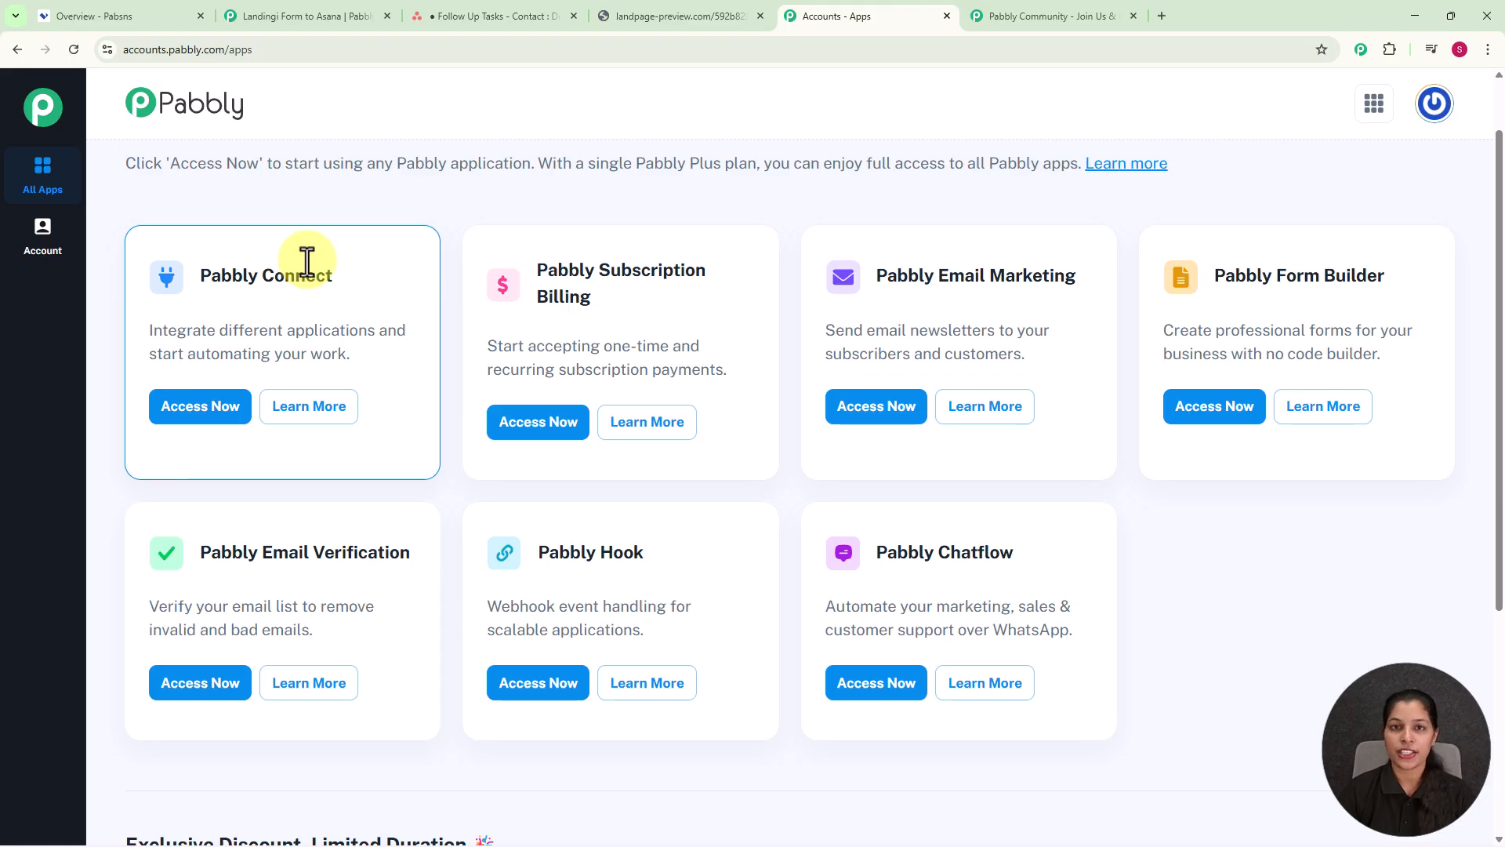
left_click(182, 417)
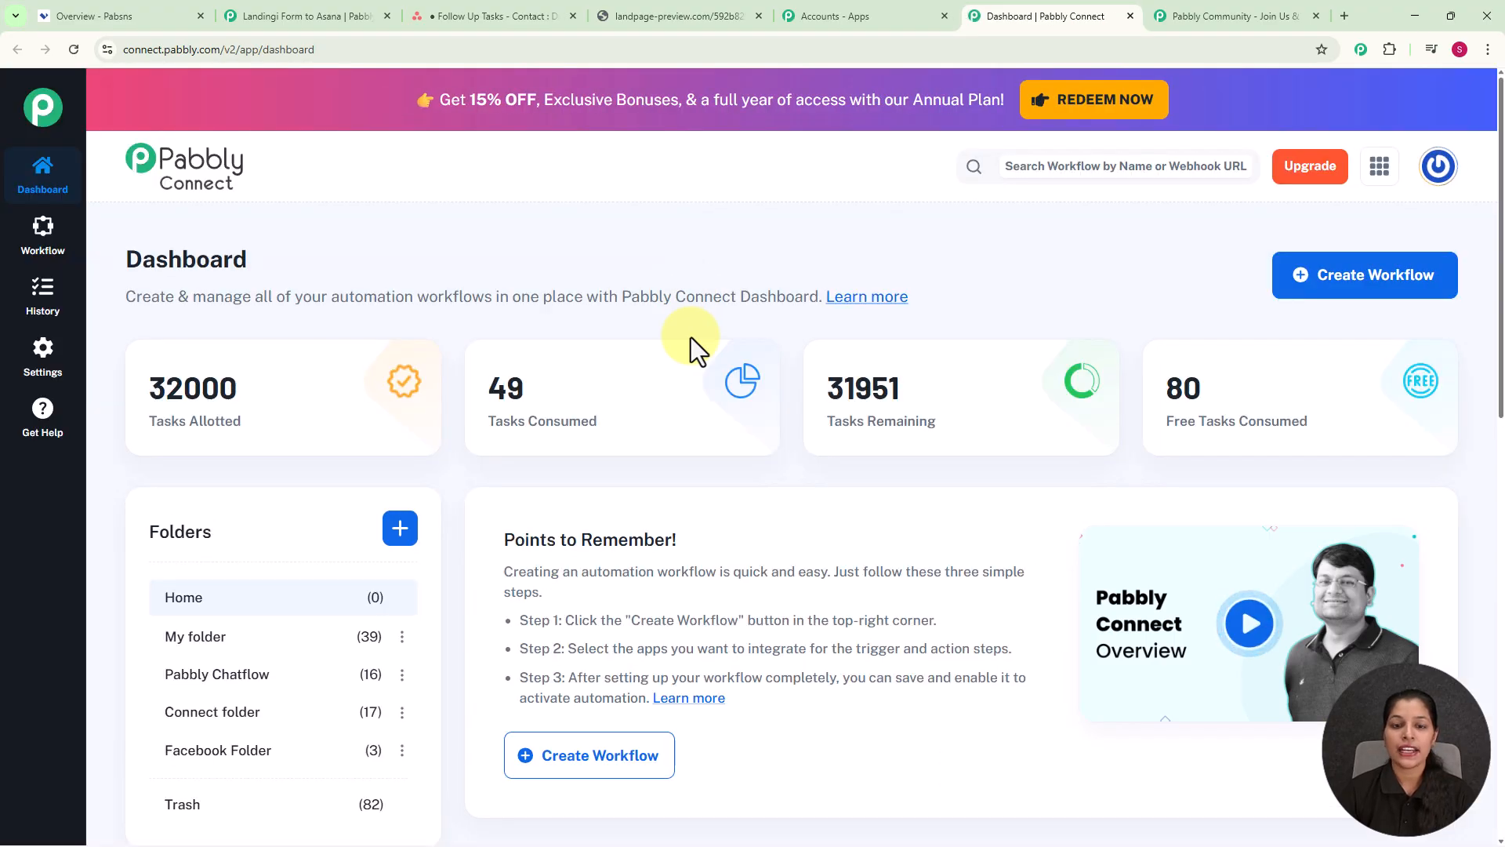
scroll(690, 337, "down", 7)
scroll(689, 337, "up", 7)
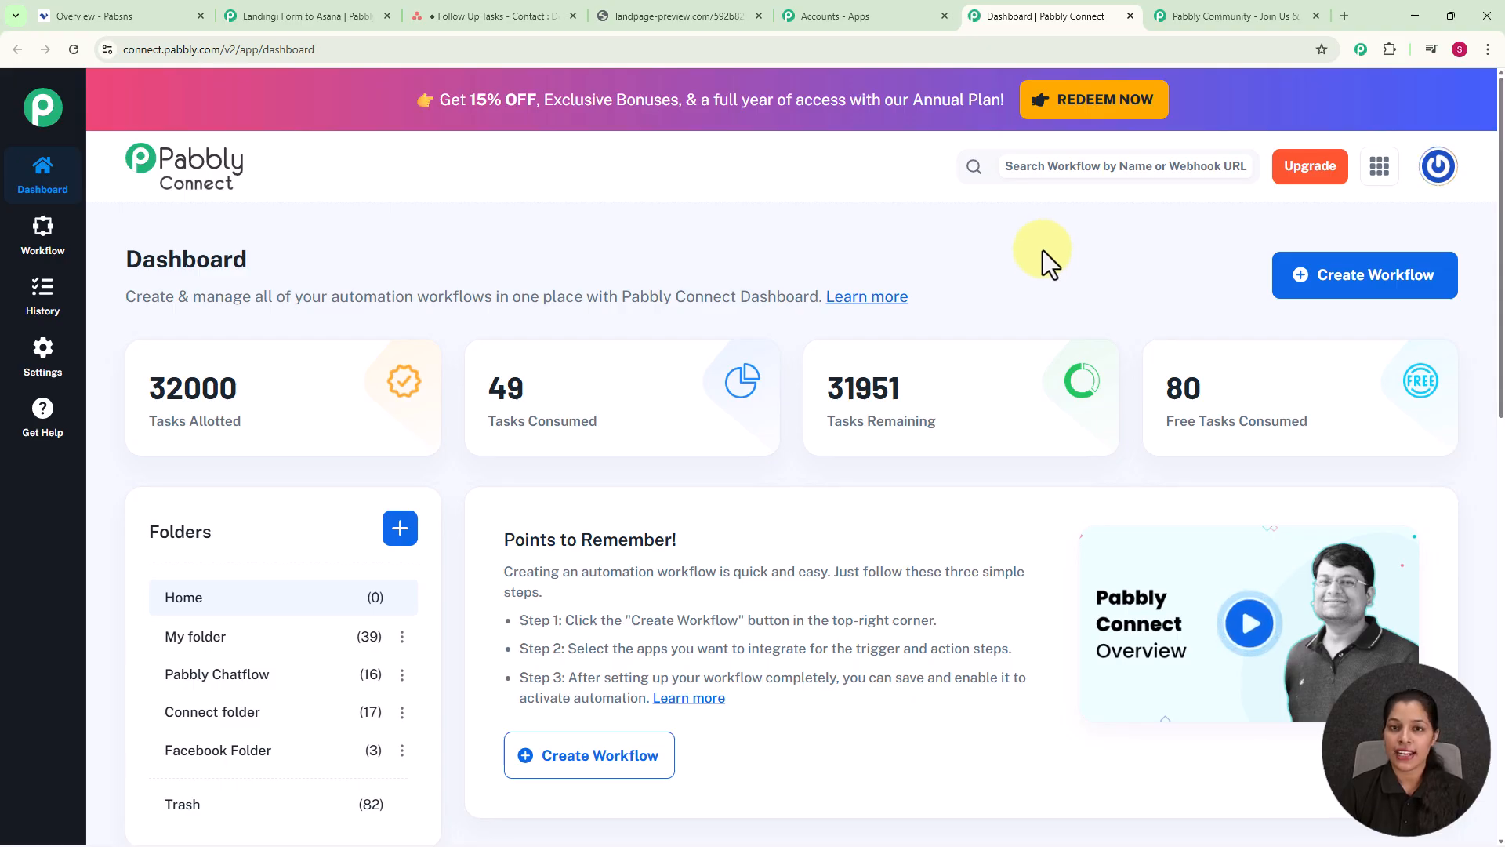
Step: Create a New (Beta) workflow named 'Add Follow Up Tasks in Asana for Web Form Leads' in the Connect folder
left_click(1347, 286)
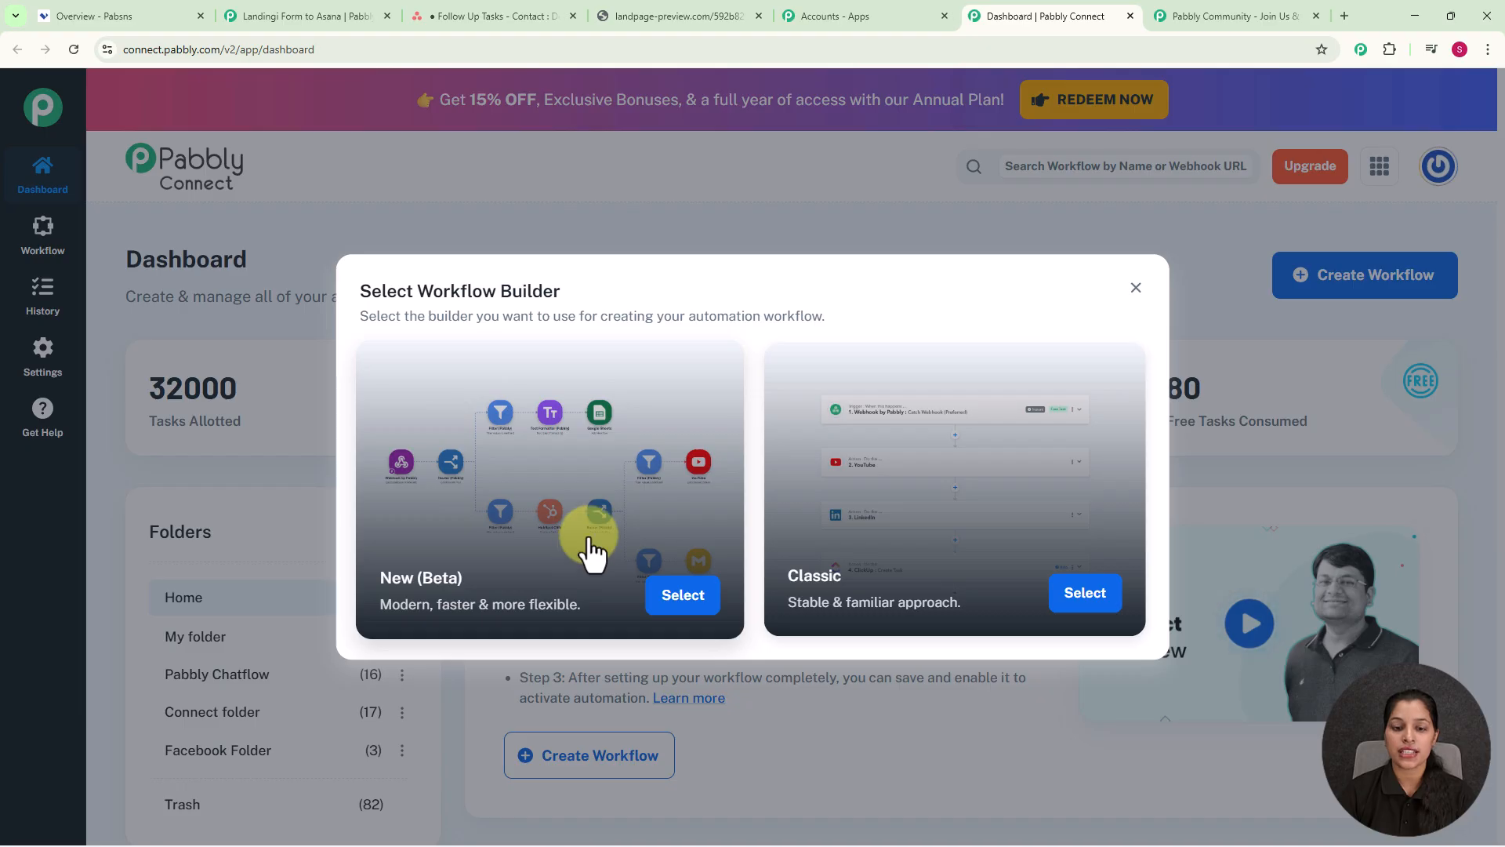
left_click(683, 596)
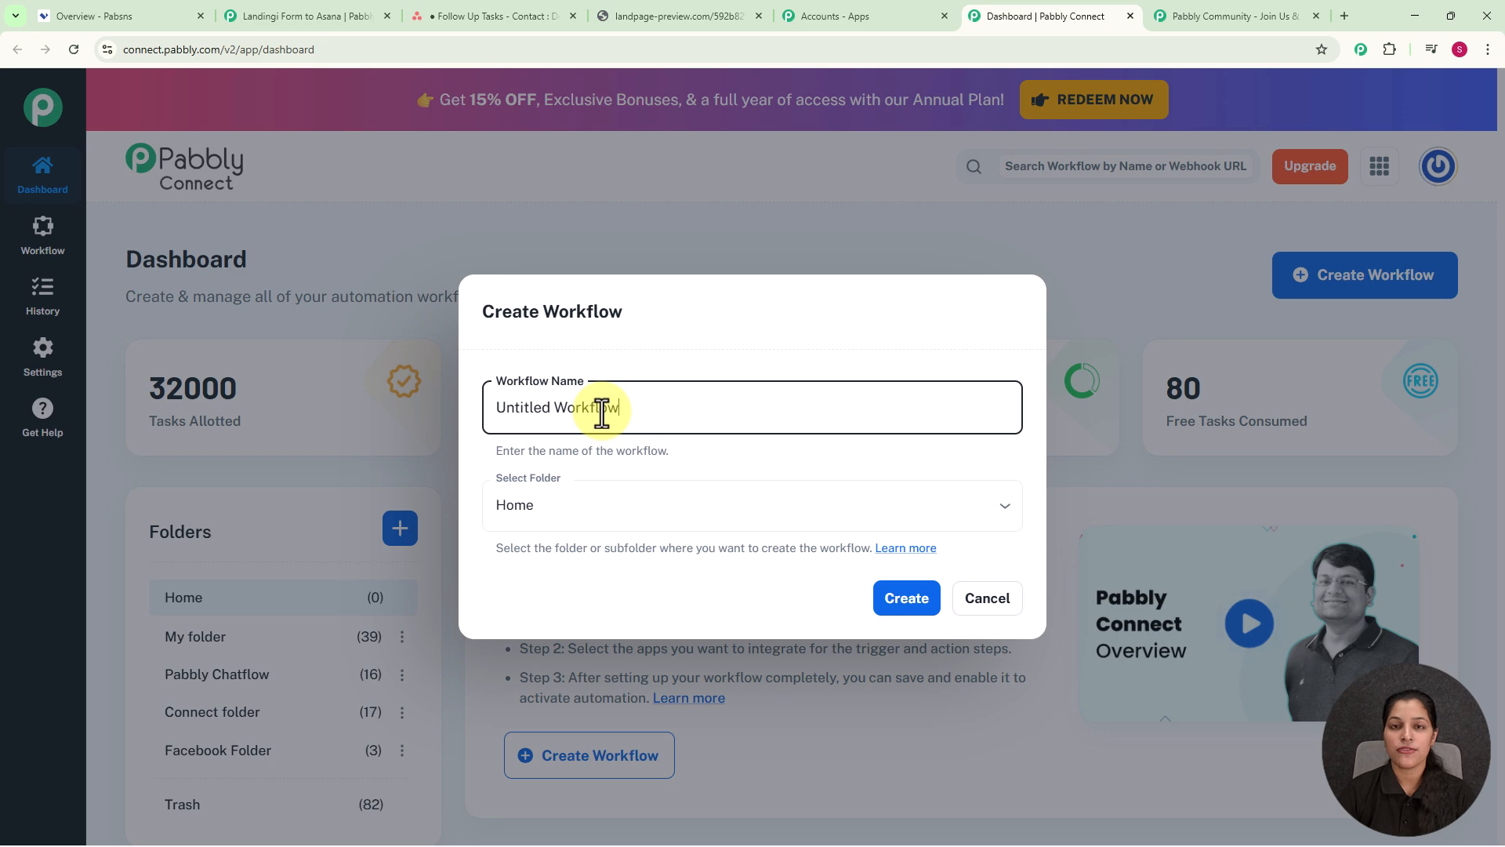
key("ctrl+a")
type("Add Follow Up Tasks in Asana for Web Form Leads")
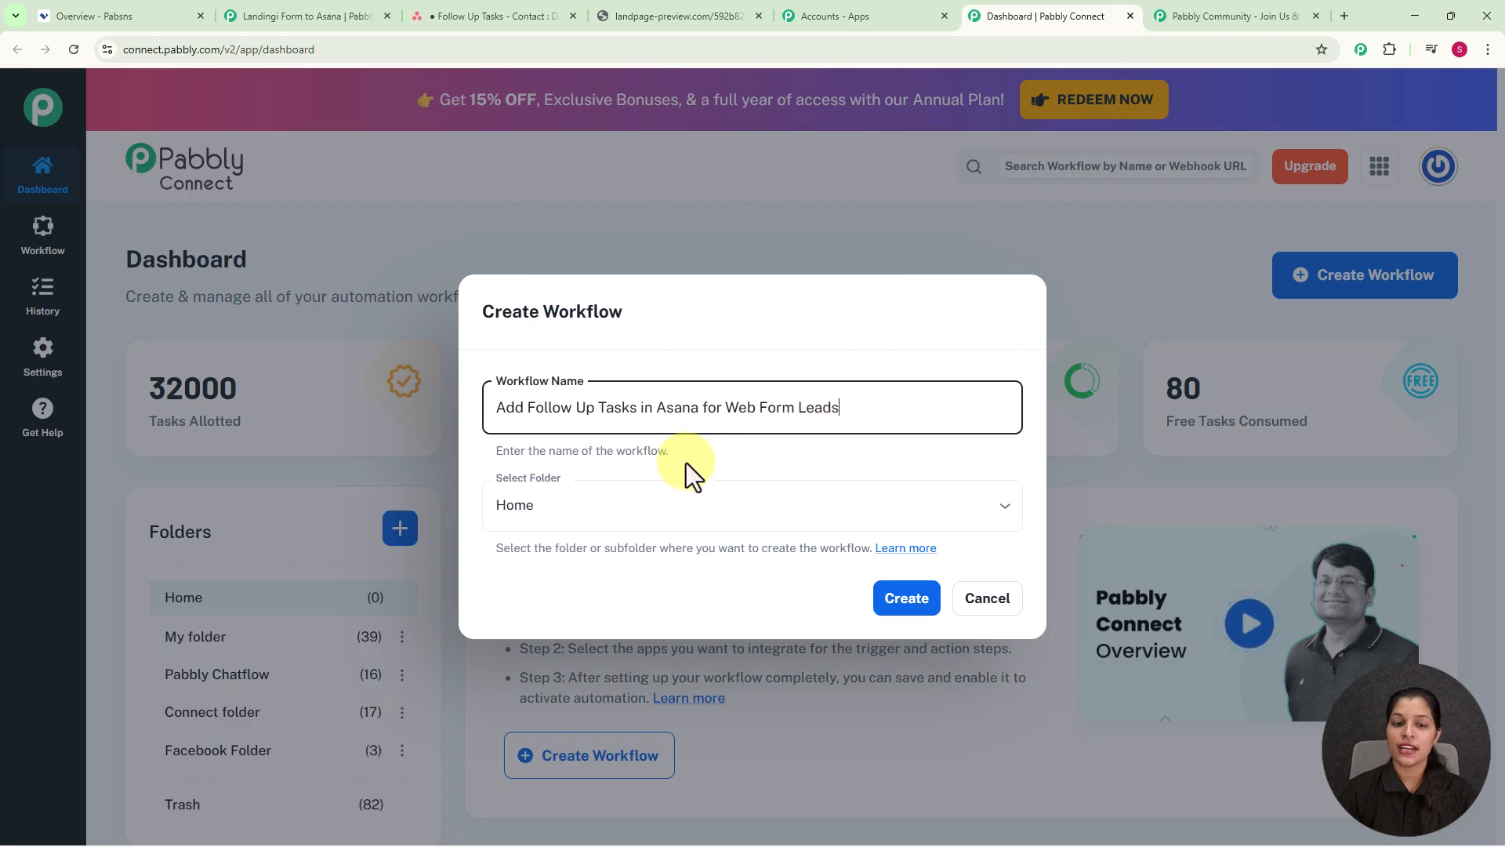
left_click(1007, 513)
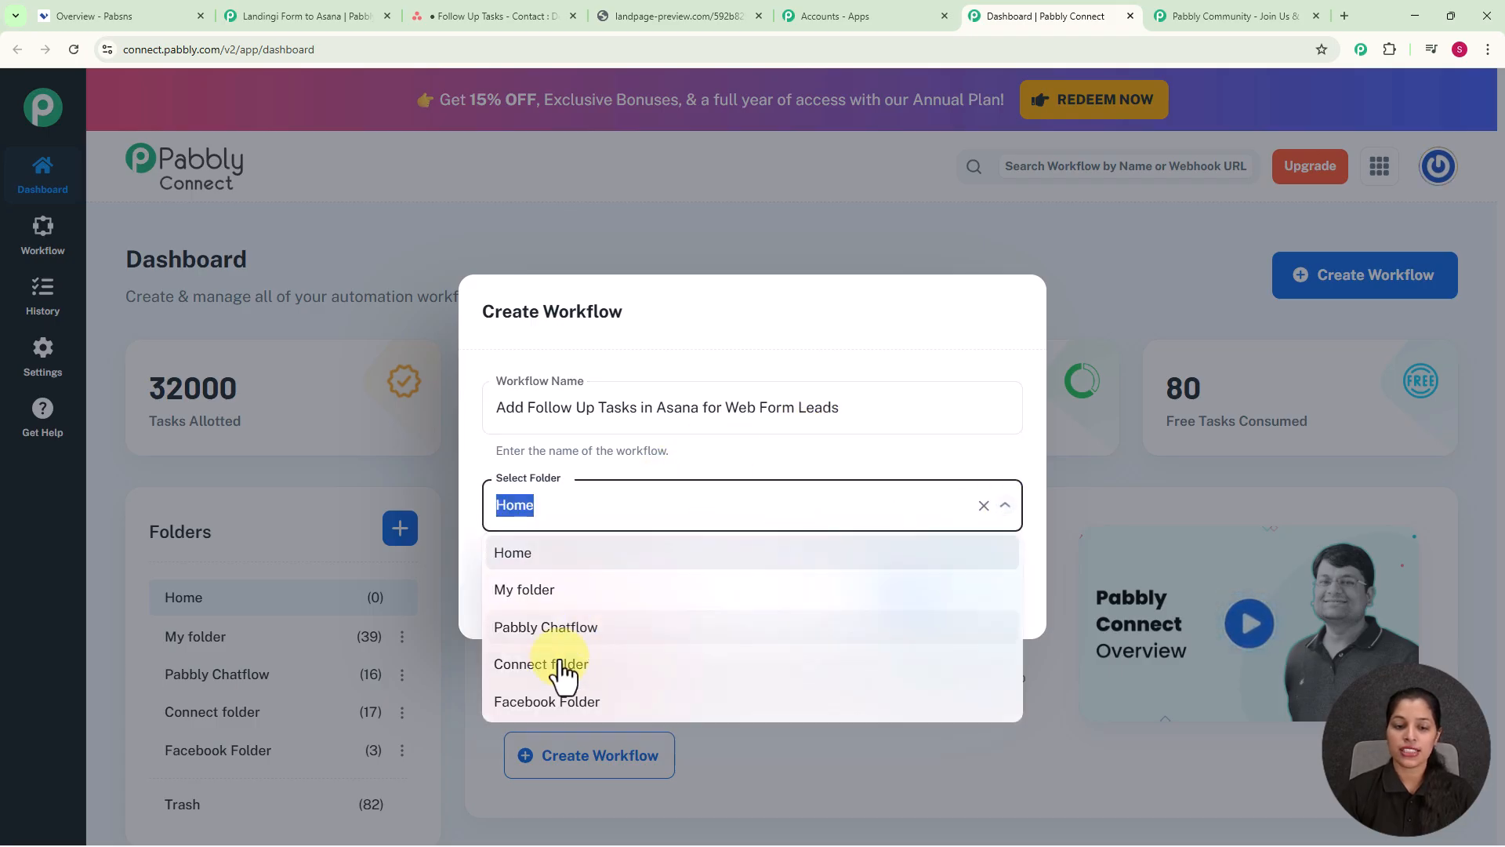
left_click(547, 680)
left_click(907, 605)
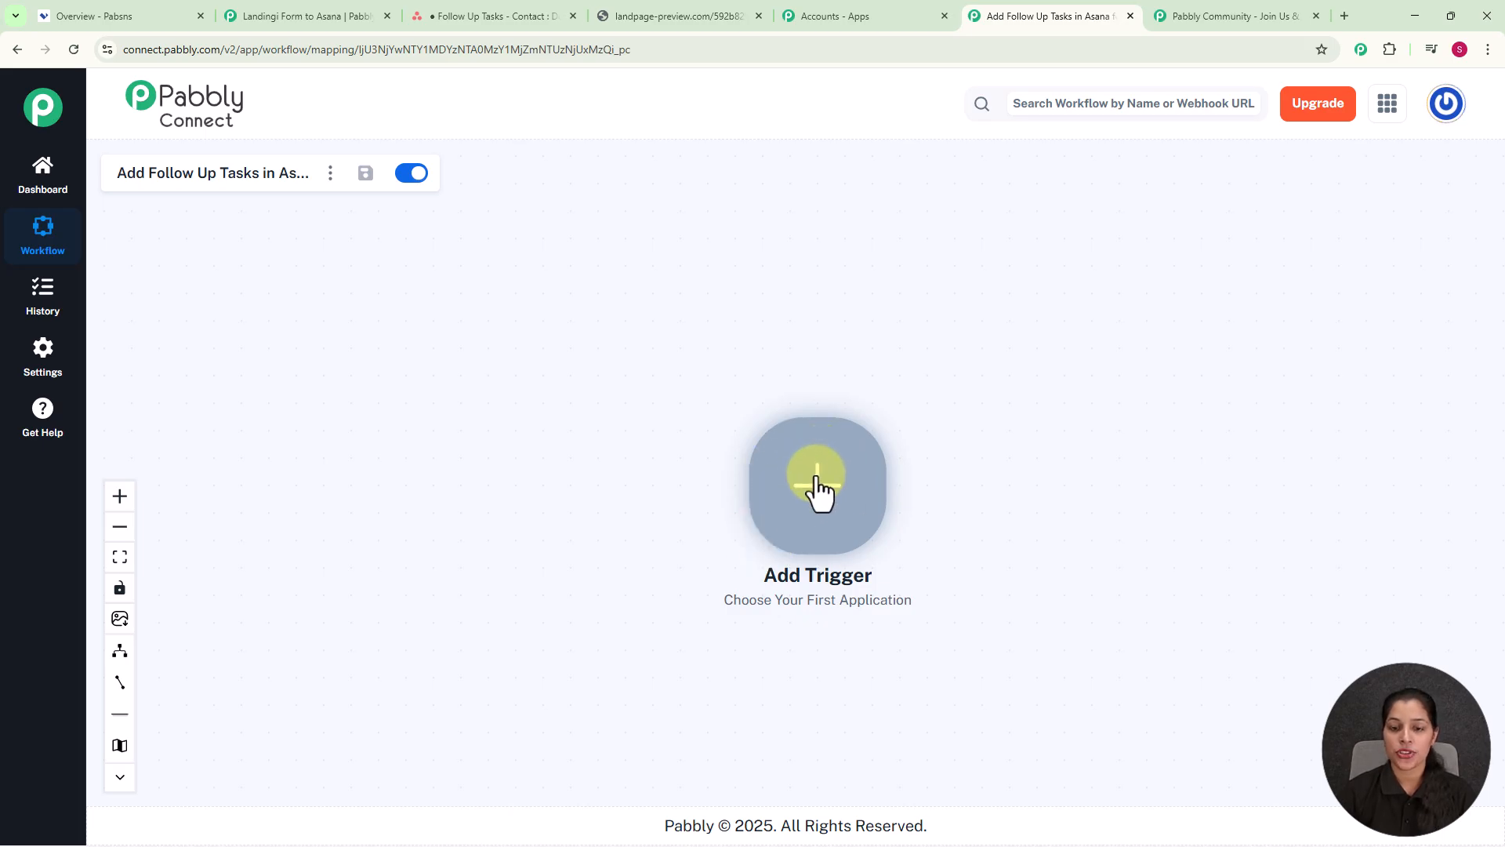
Step: Set the trigger to Landingi's New Lead From Landing Page and connect it to generate a webhook URL
left_click(816, 480)
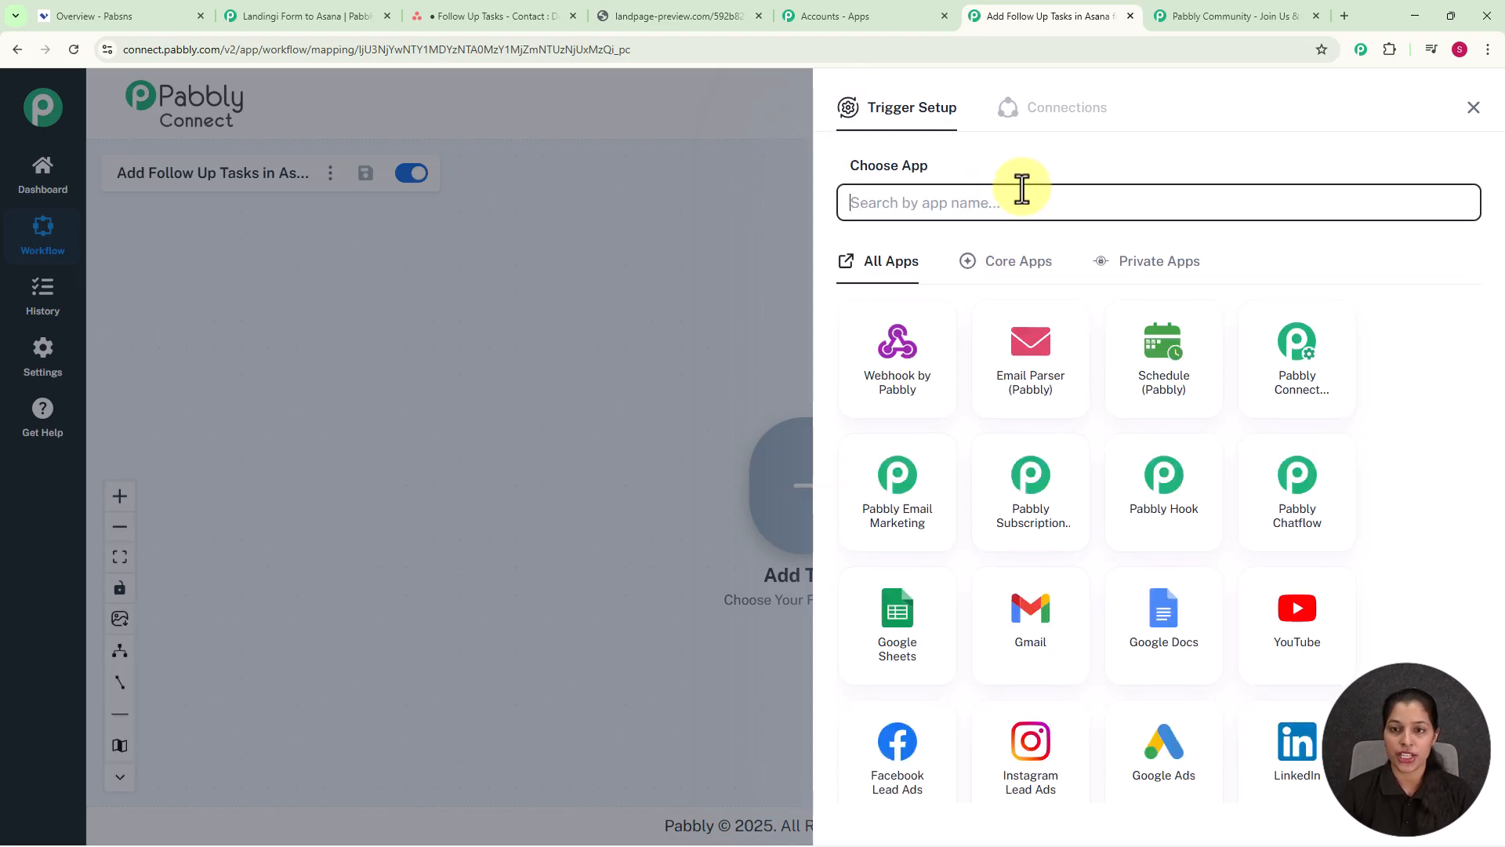
type("landin")
left_click(917, 386)
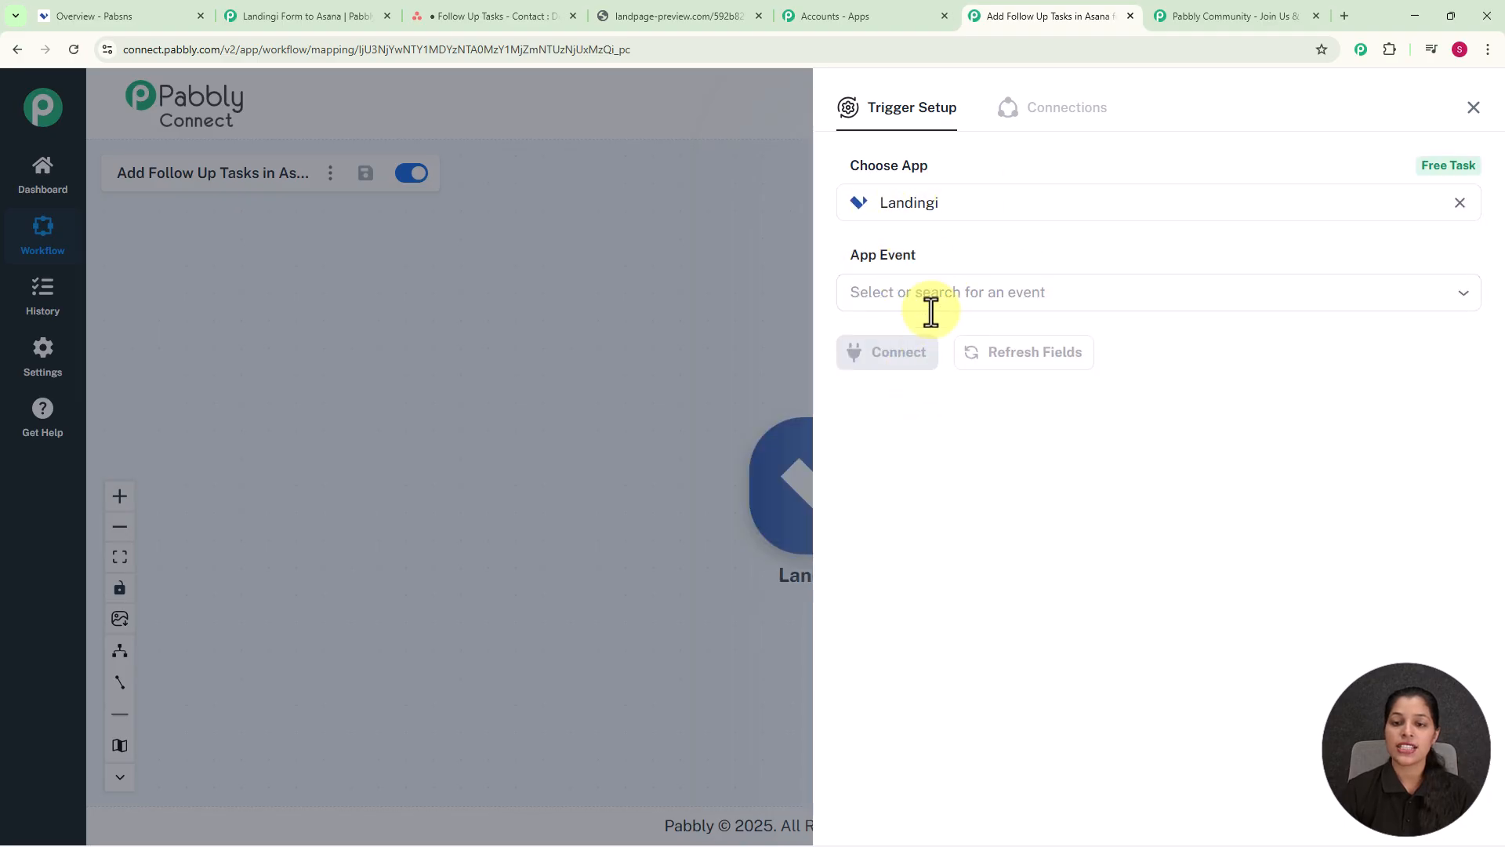
left_click(958, 298)
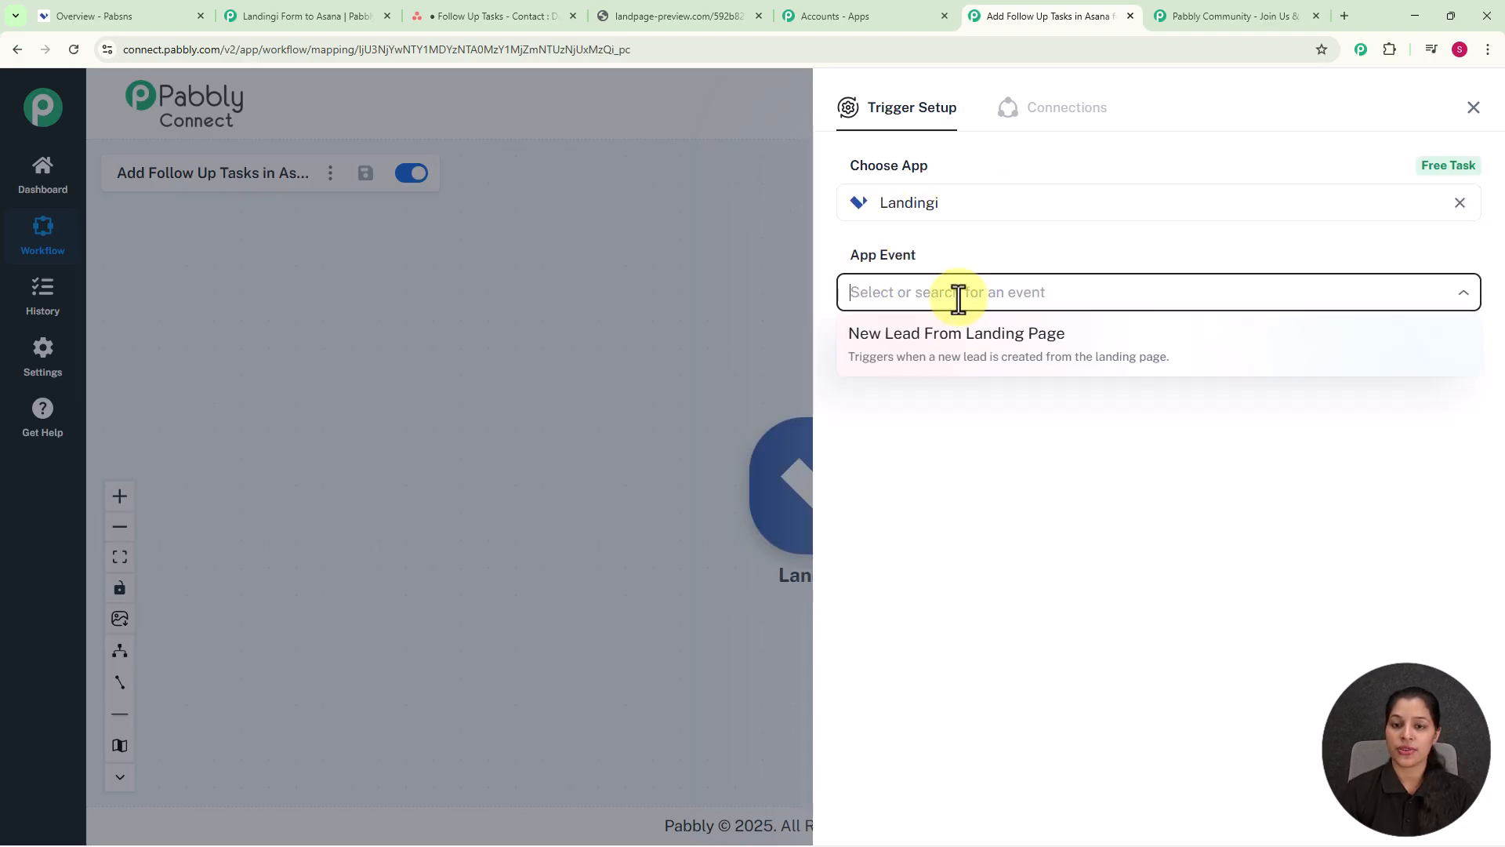
left_click(949, 367)
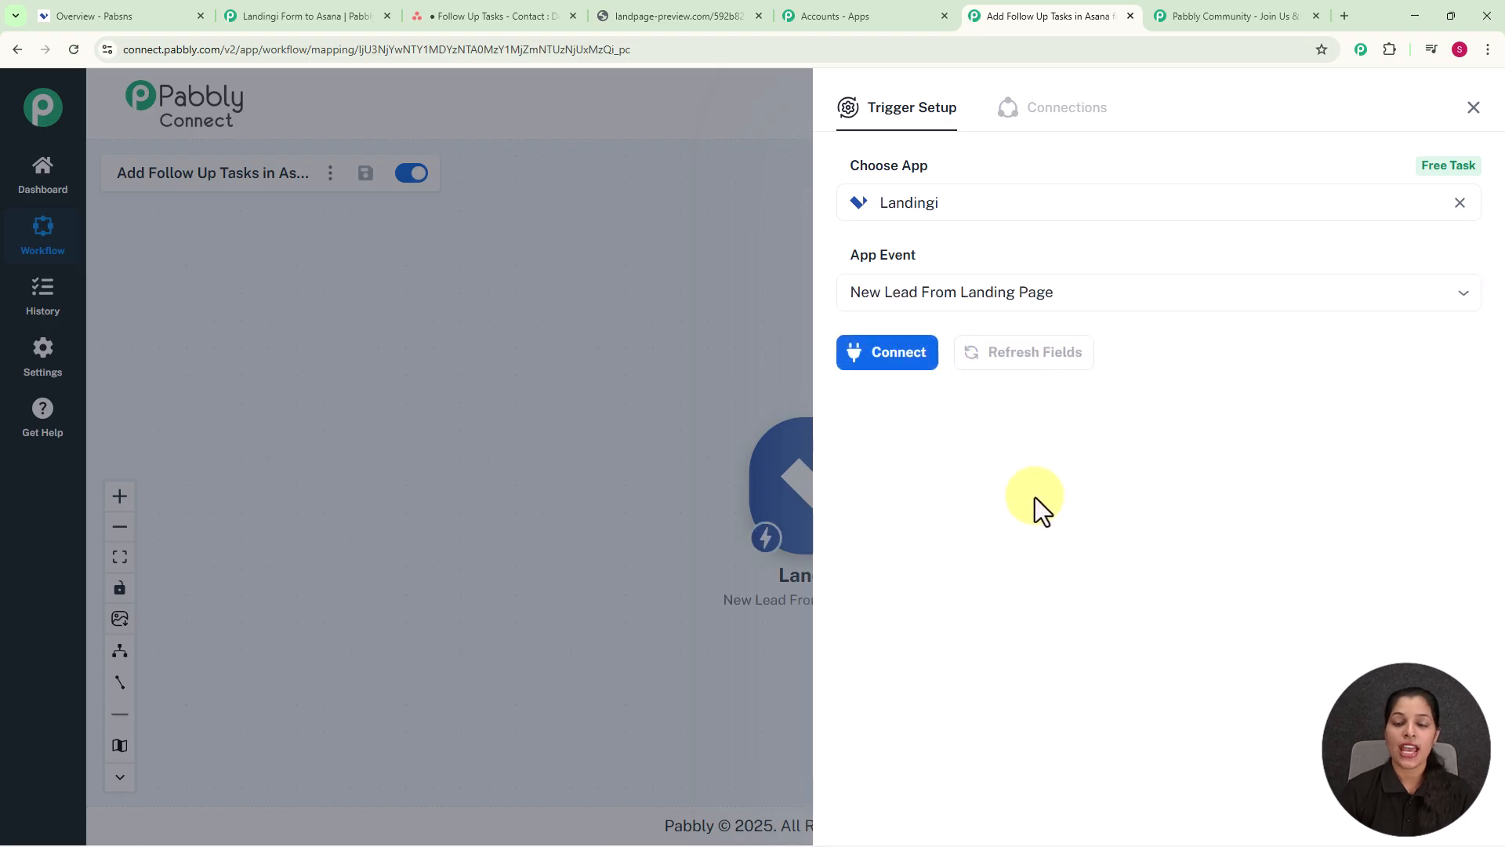
left_click(903, 363)
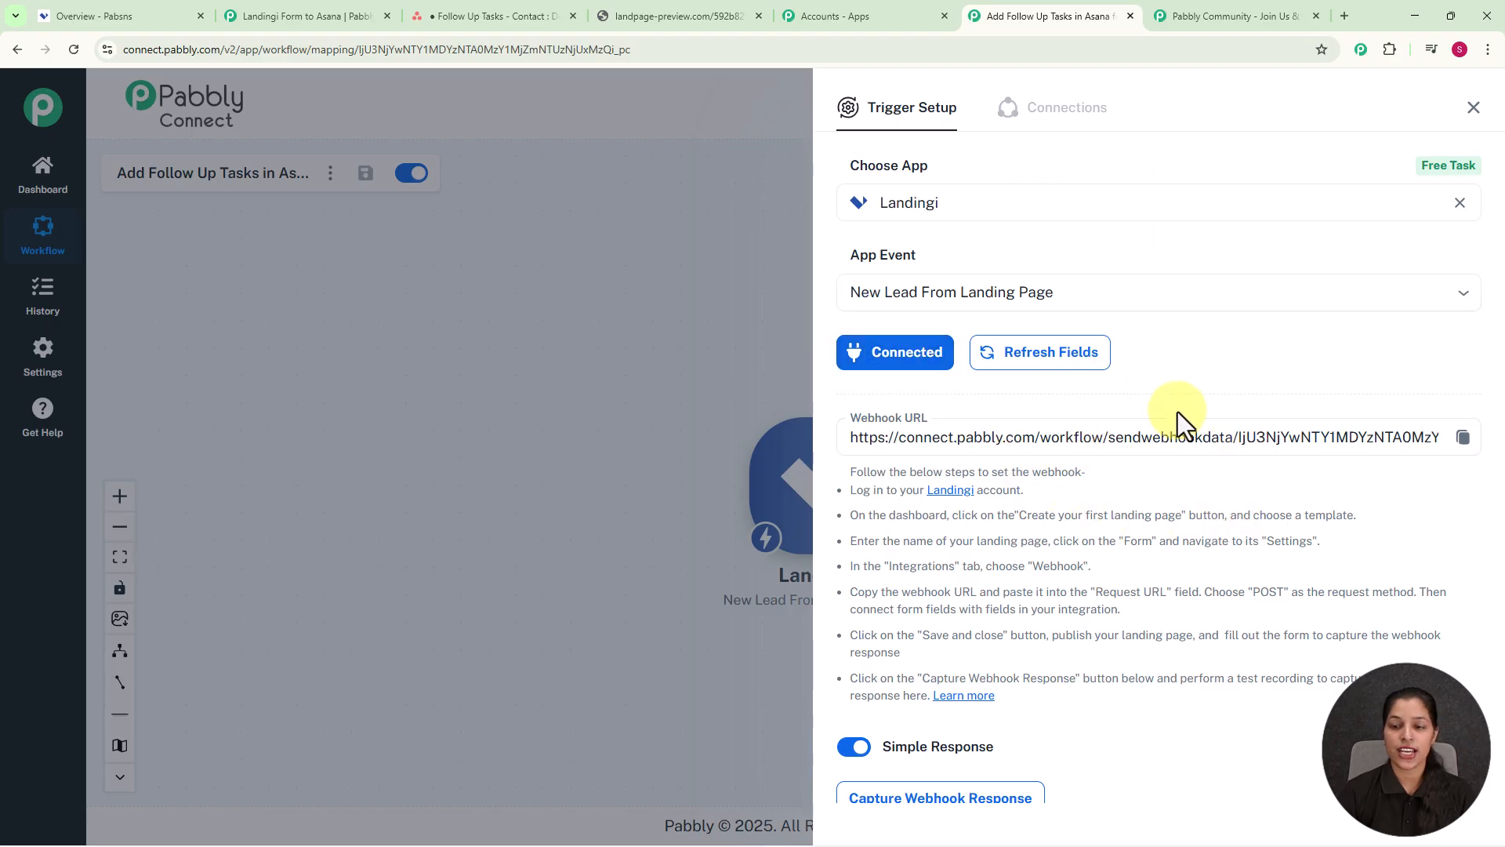
scroll(1108, 472, "down", 1)
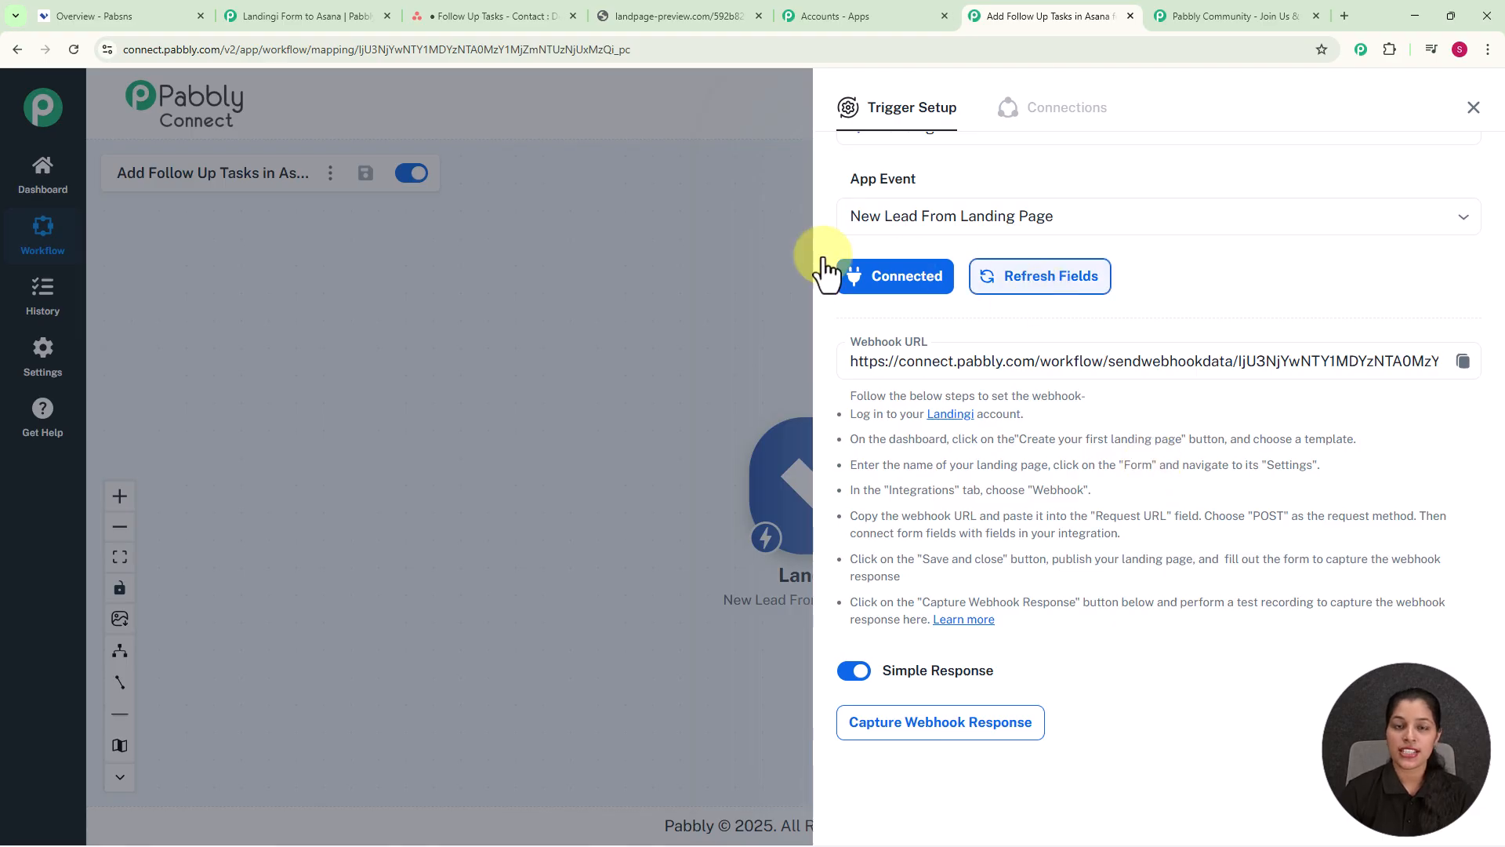
left_click(115, 14)
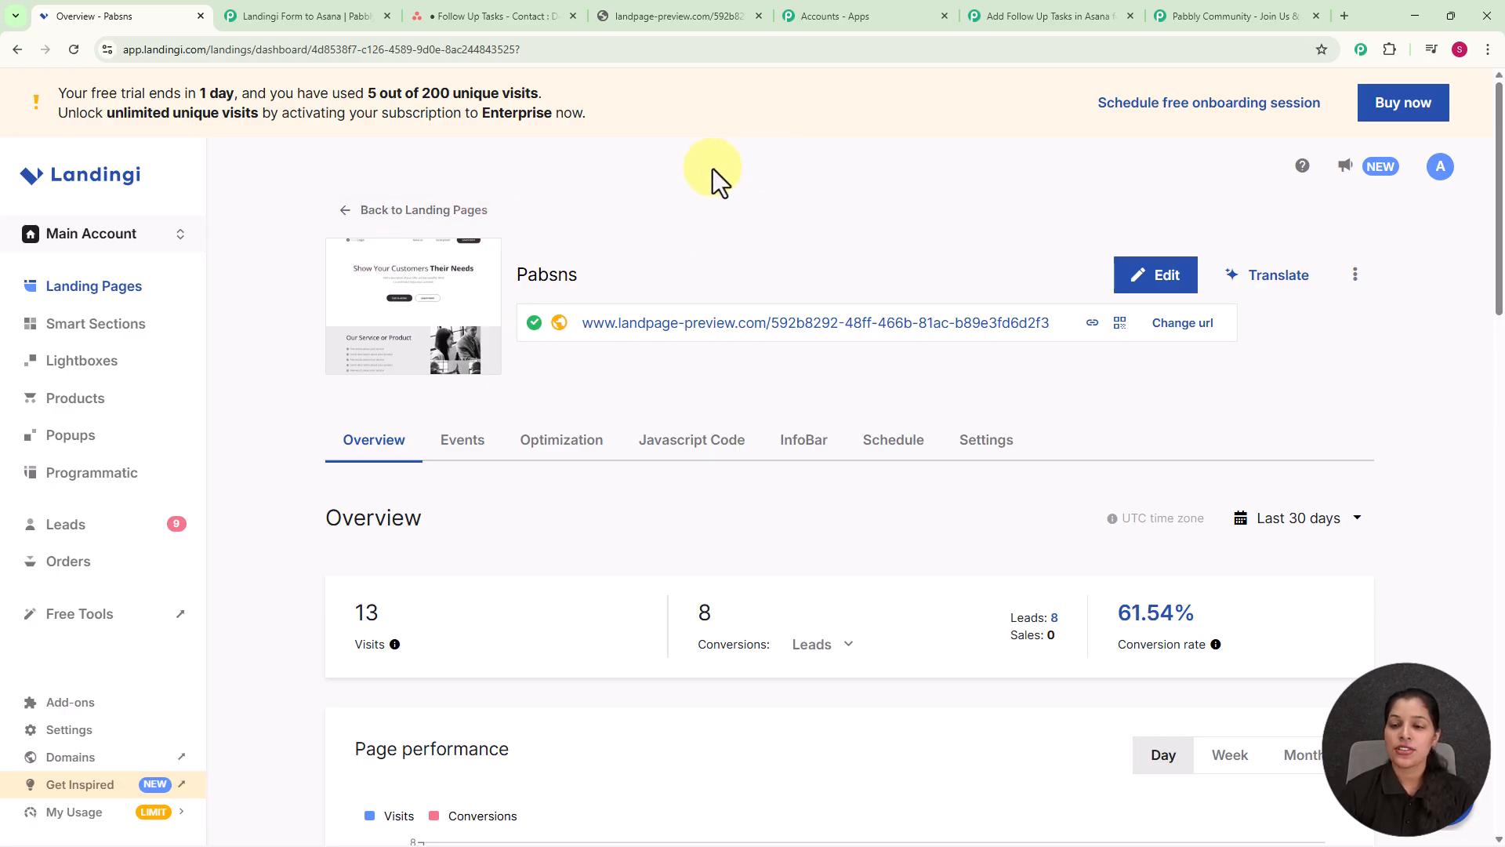
Step: Edit the Pabsns landing page and open the sign-up form's settings
left_click(1156, 279)
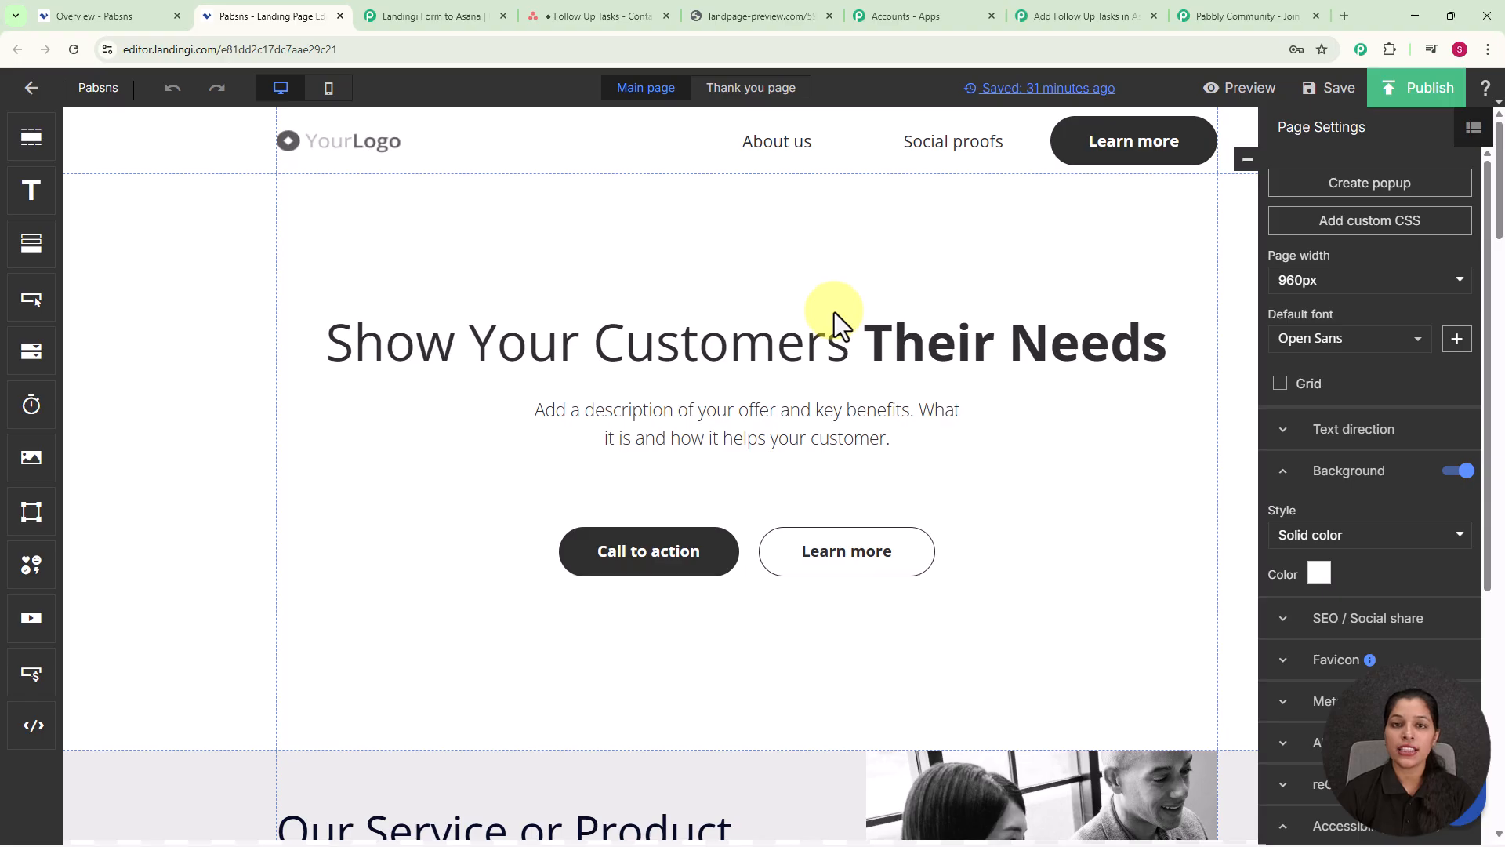
scroll(834, 312, "down", 14)
scroll(834, 312, "down", 15)
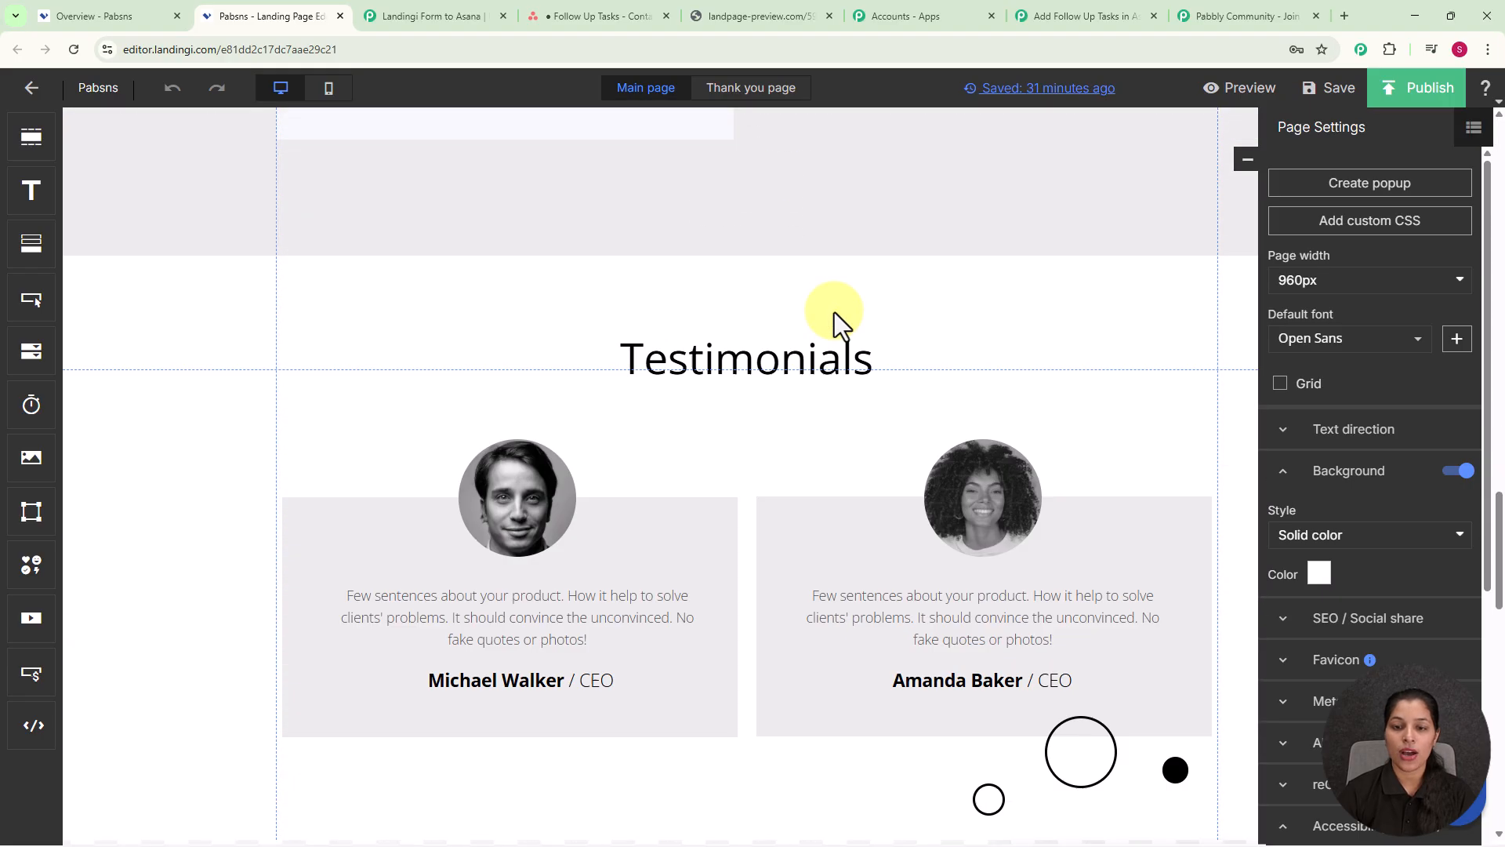
scroll(834, 312, "up", 3)
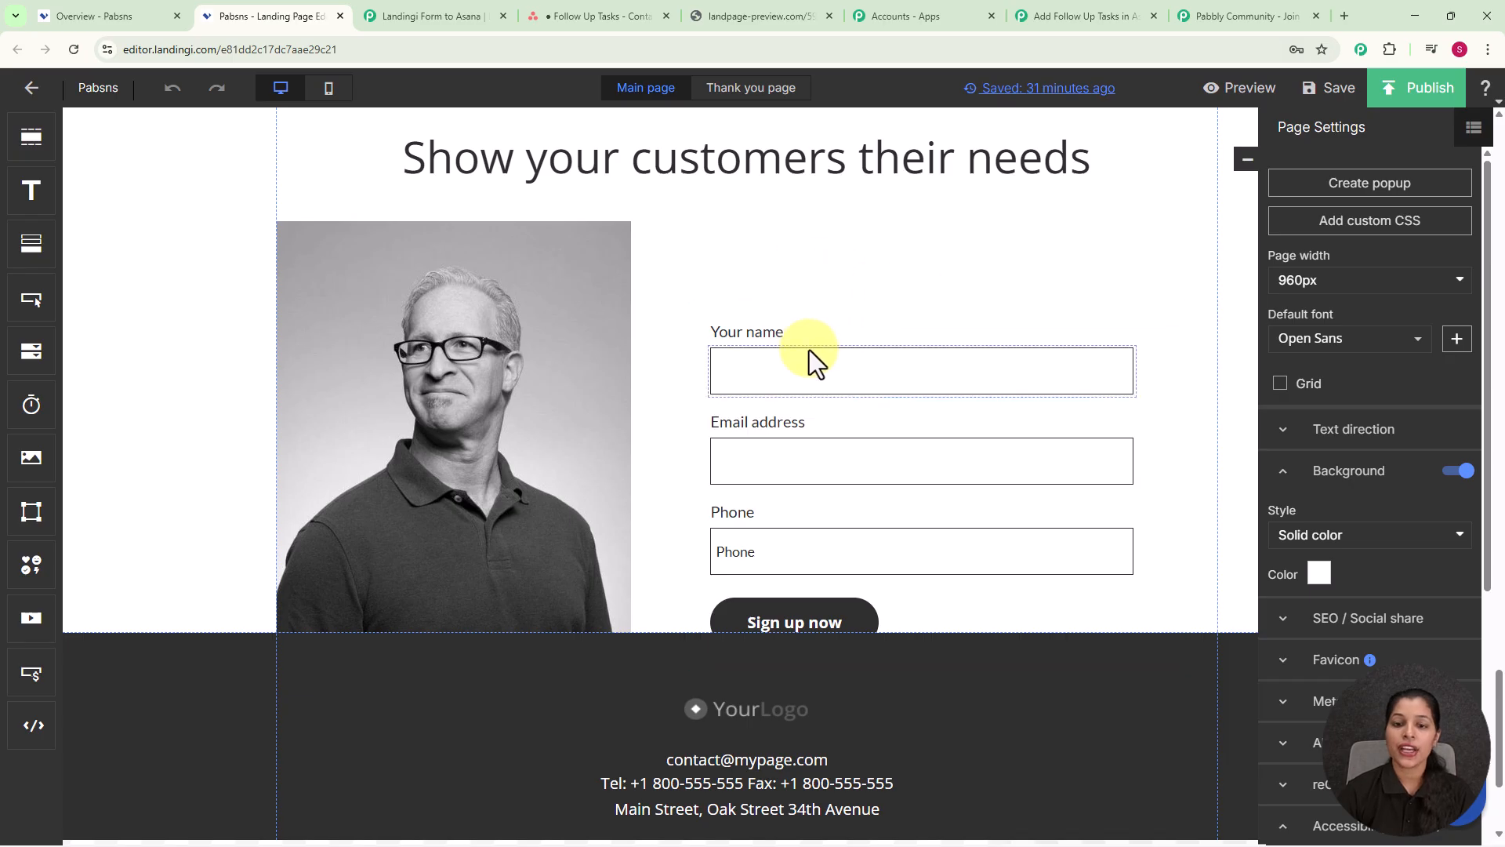
left_click(826, 326)
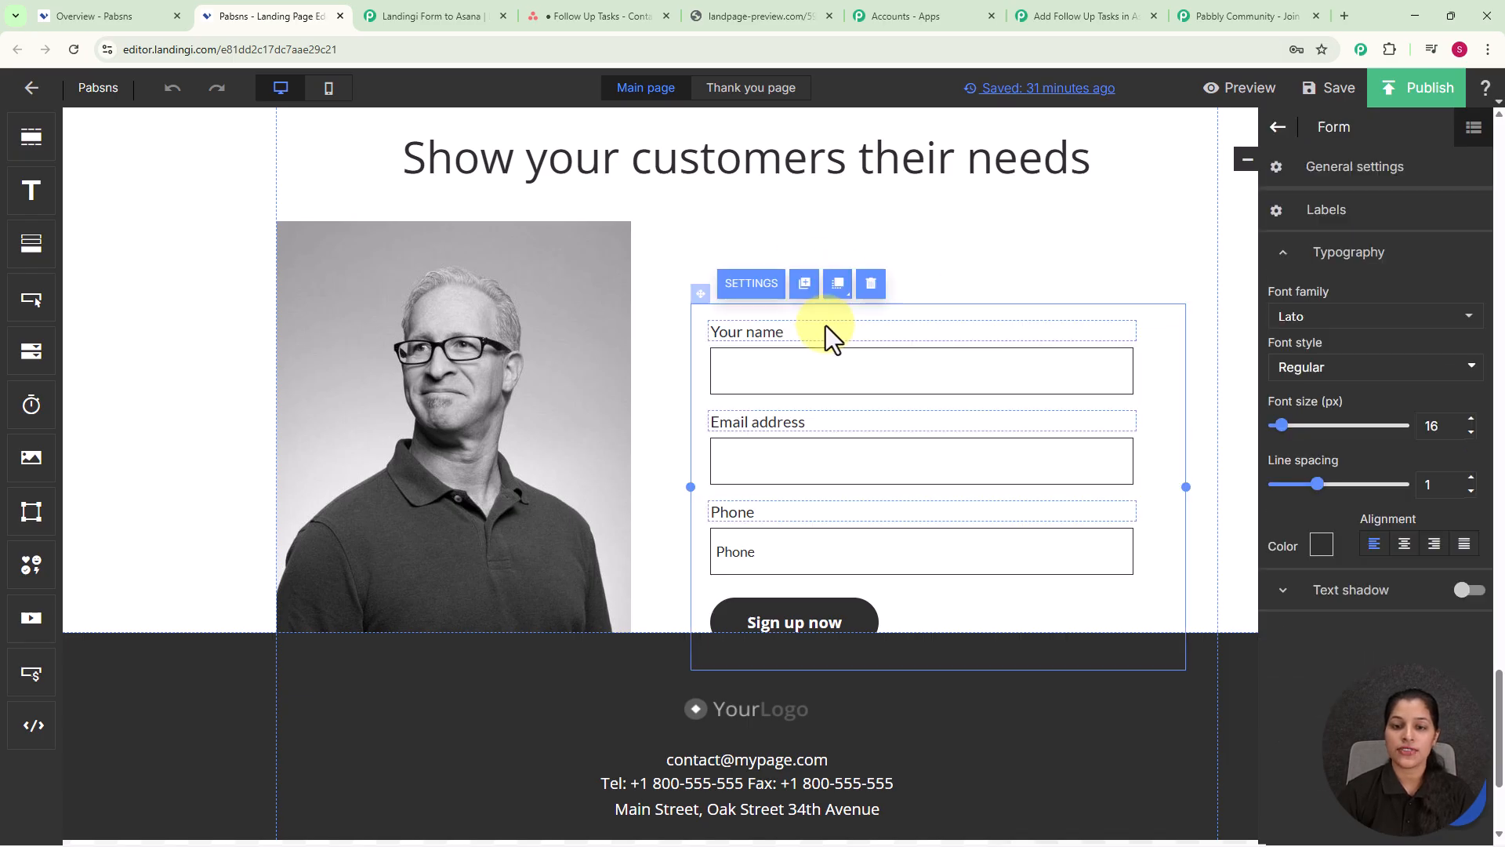
left_click(755, 290)
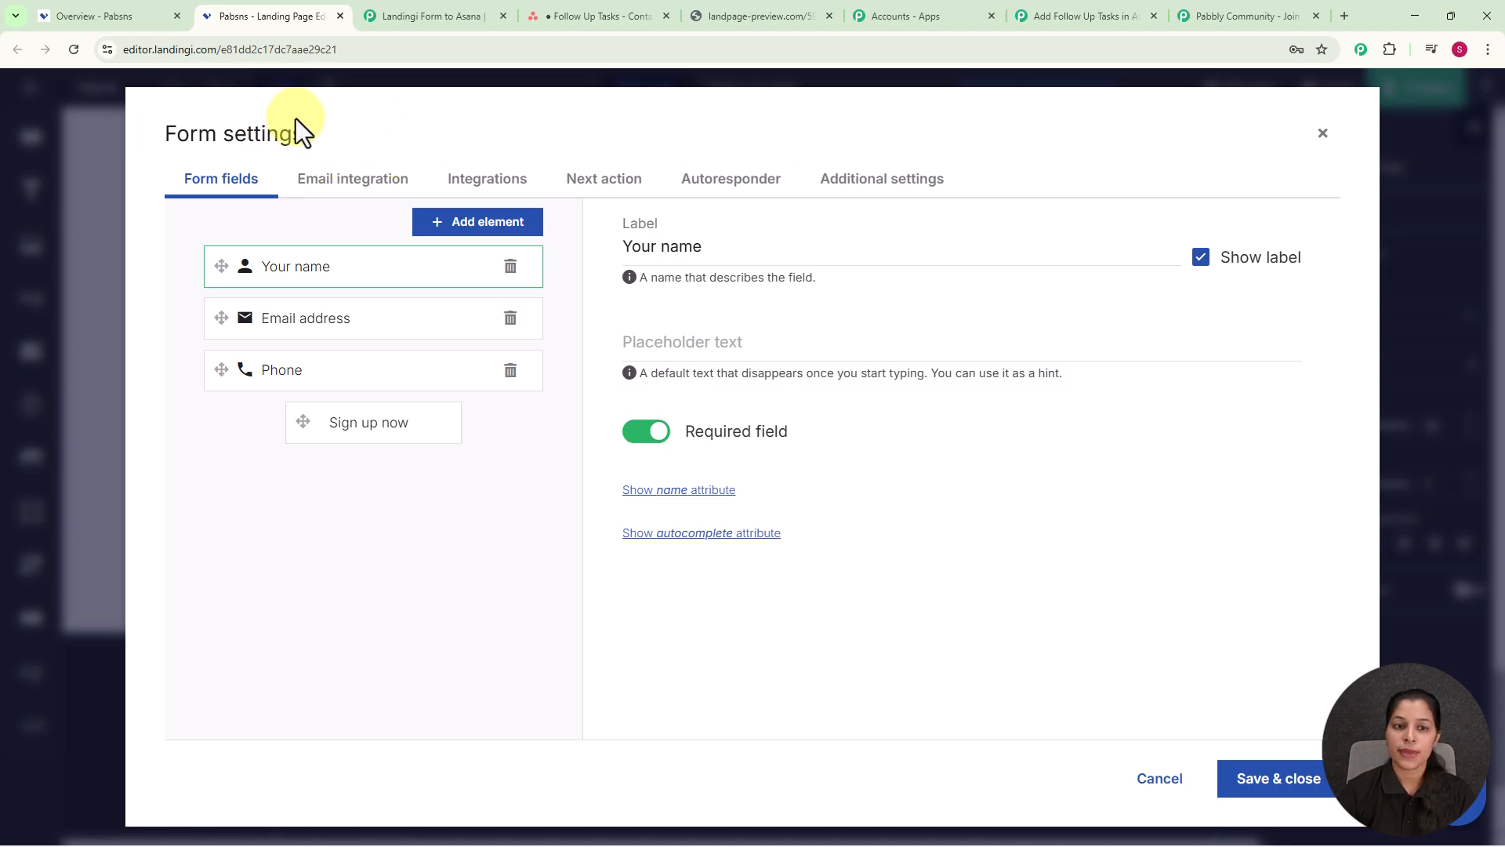
Step: Add a Webhook integration to the form from the Integrations list
left_click(486, 188)
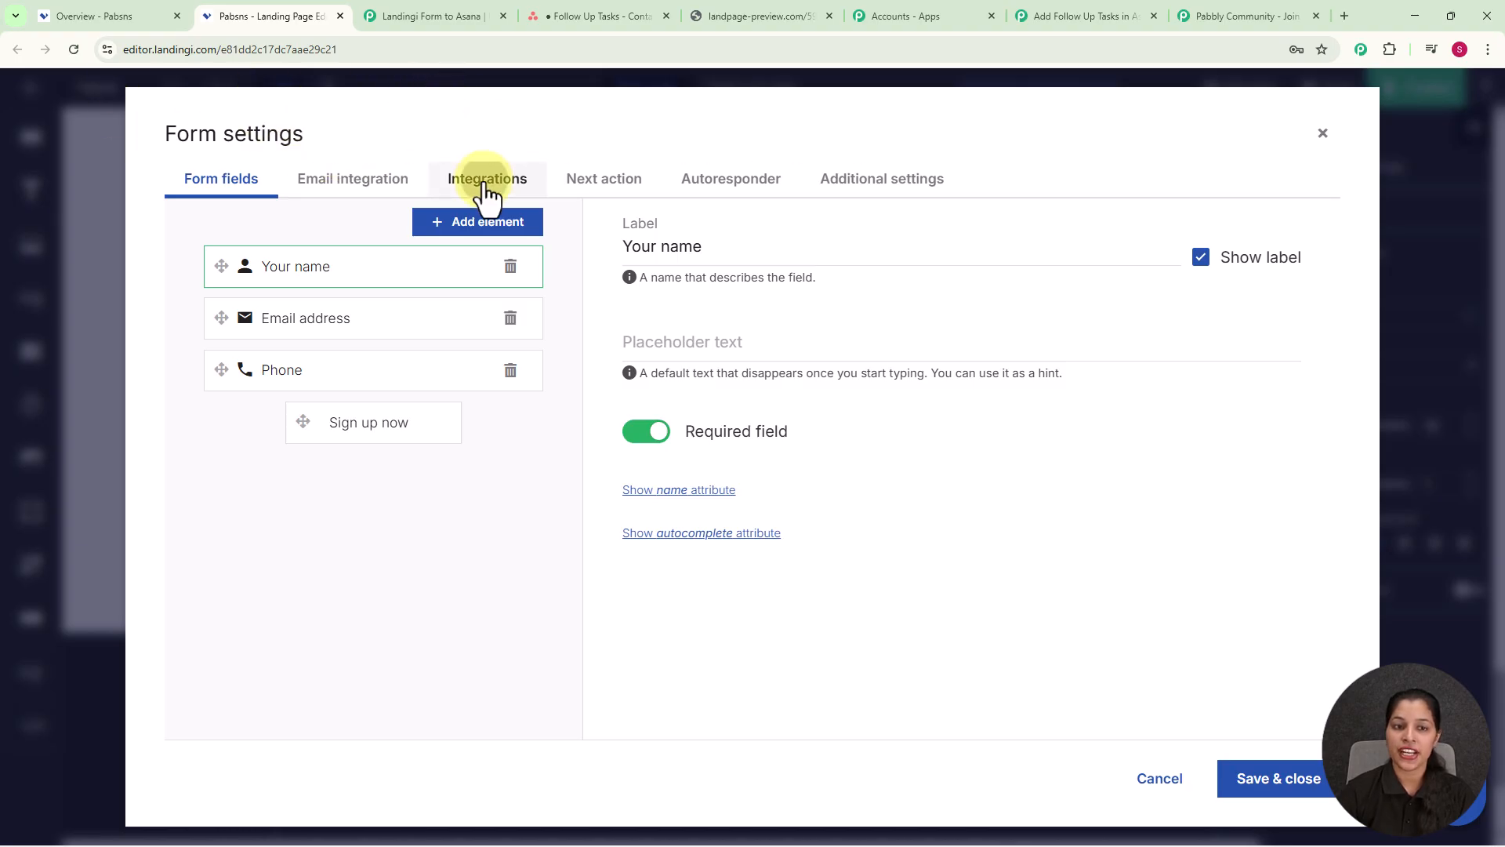
left_click(239, 218)
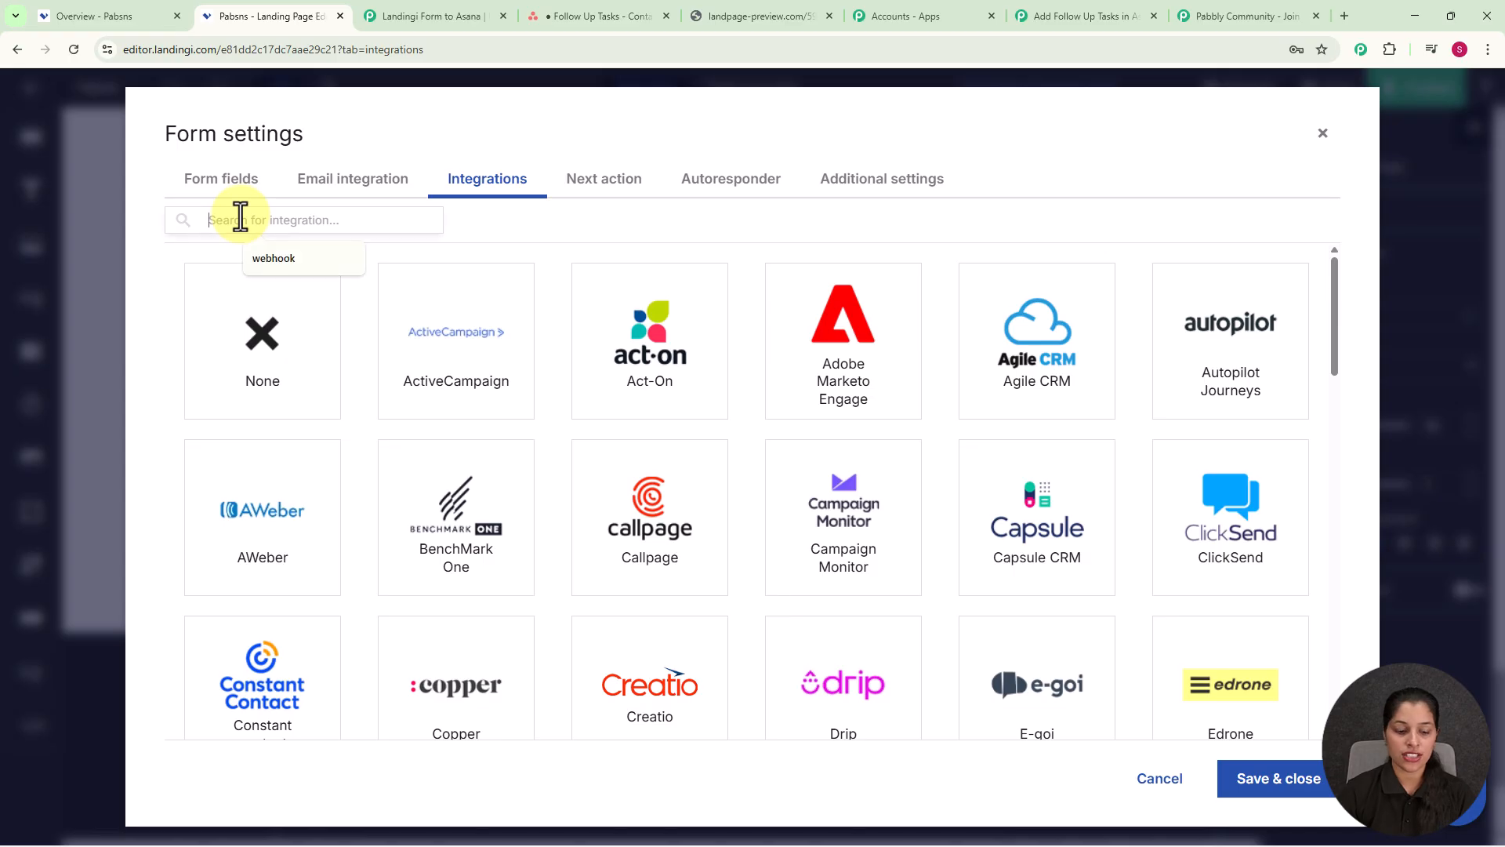
type("webhoo")
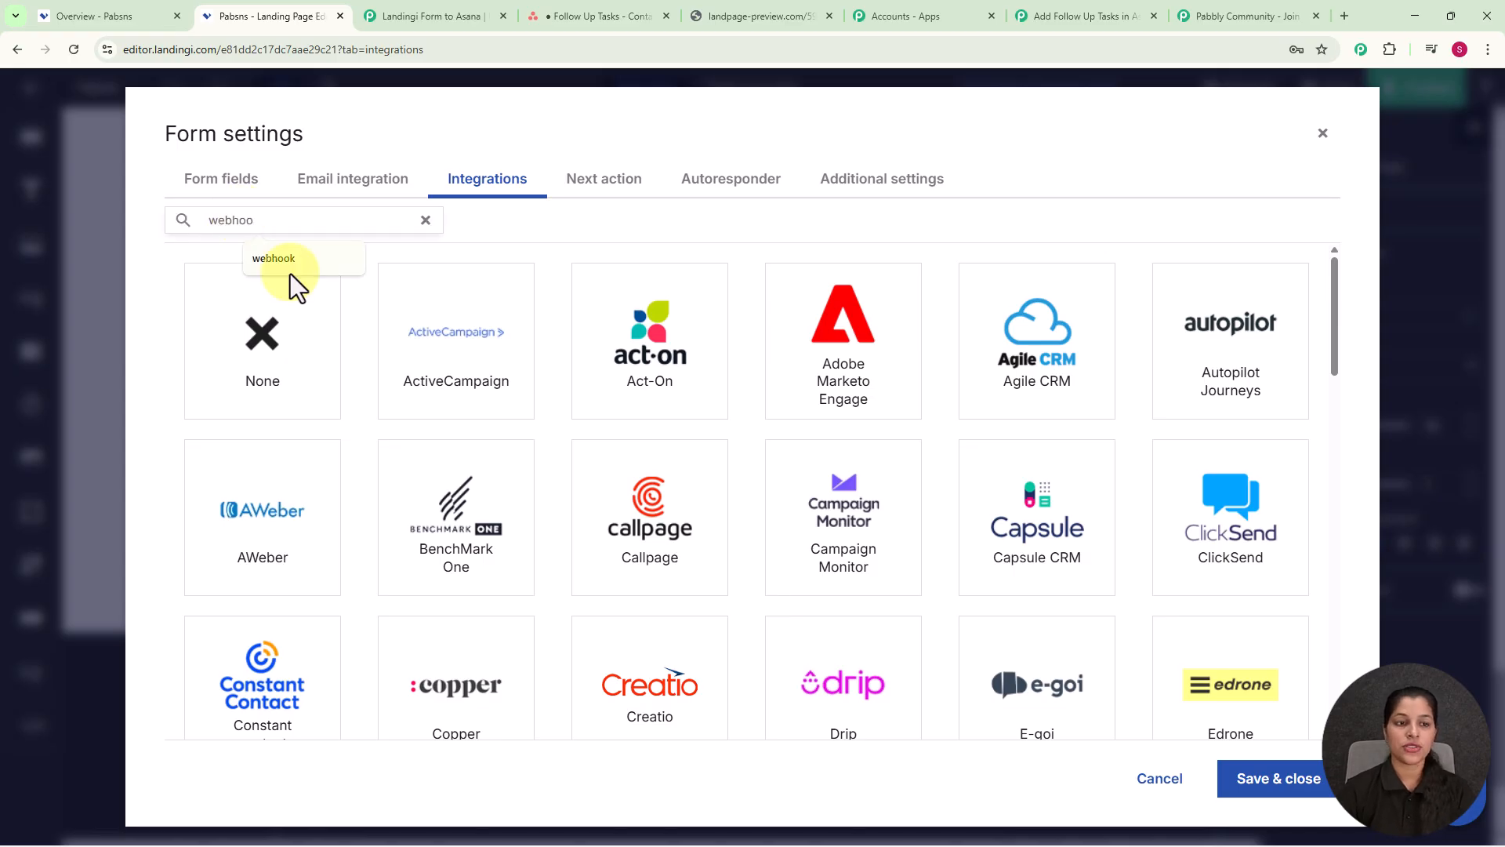
left_click(291, 267)
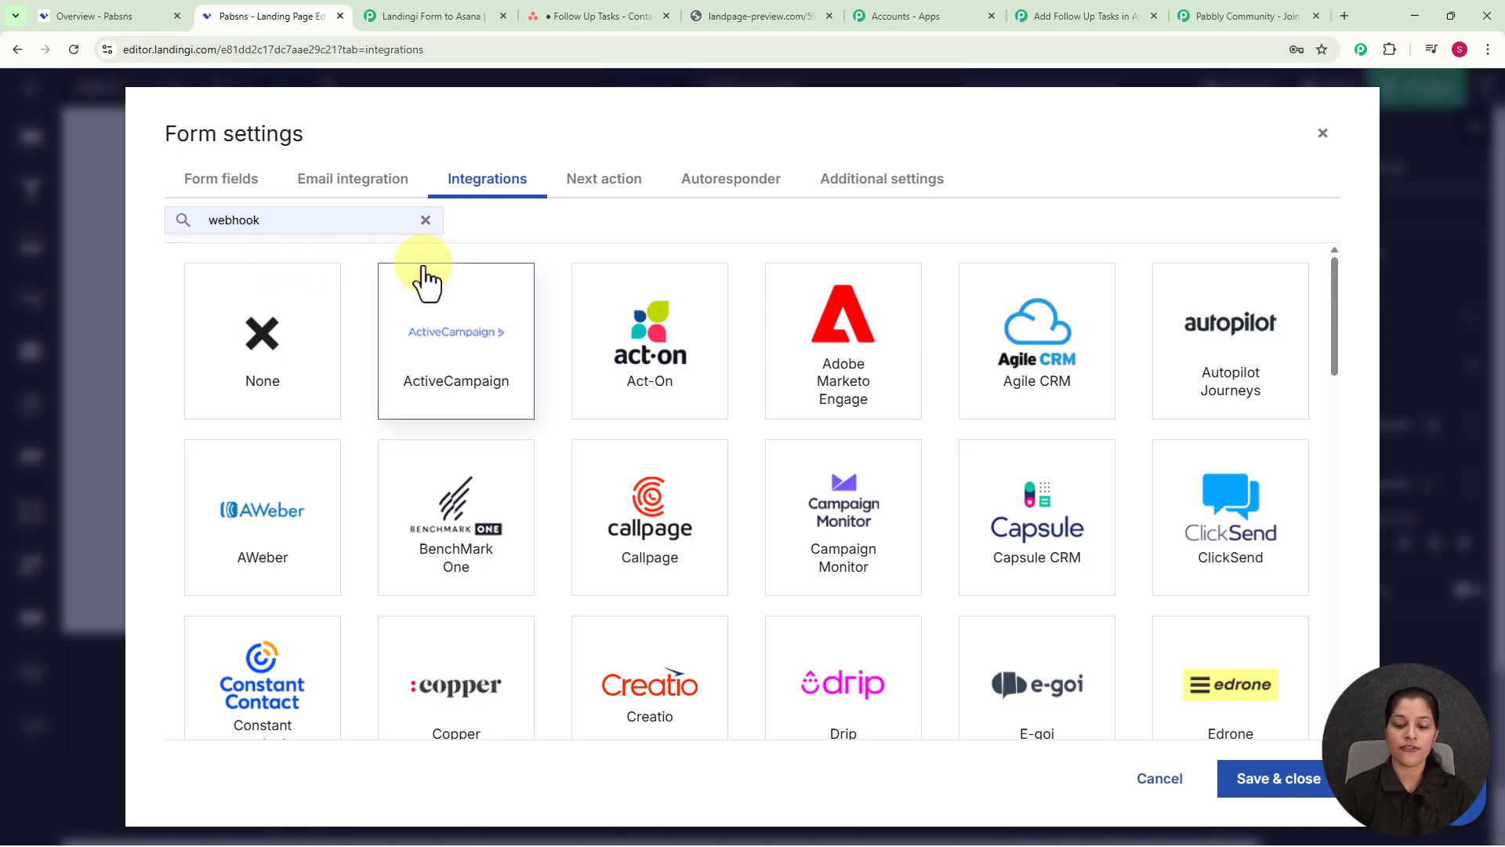
left_click(326, 309)
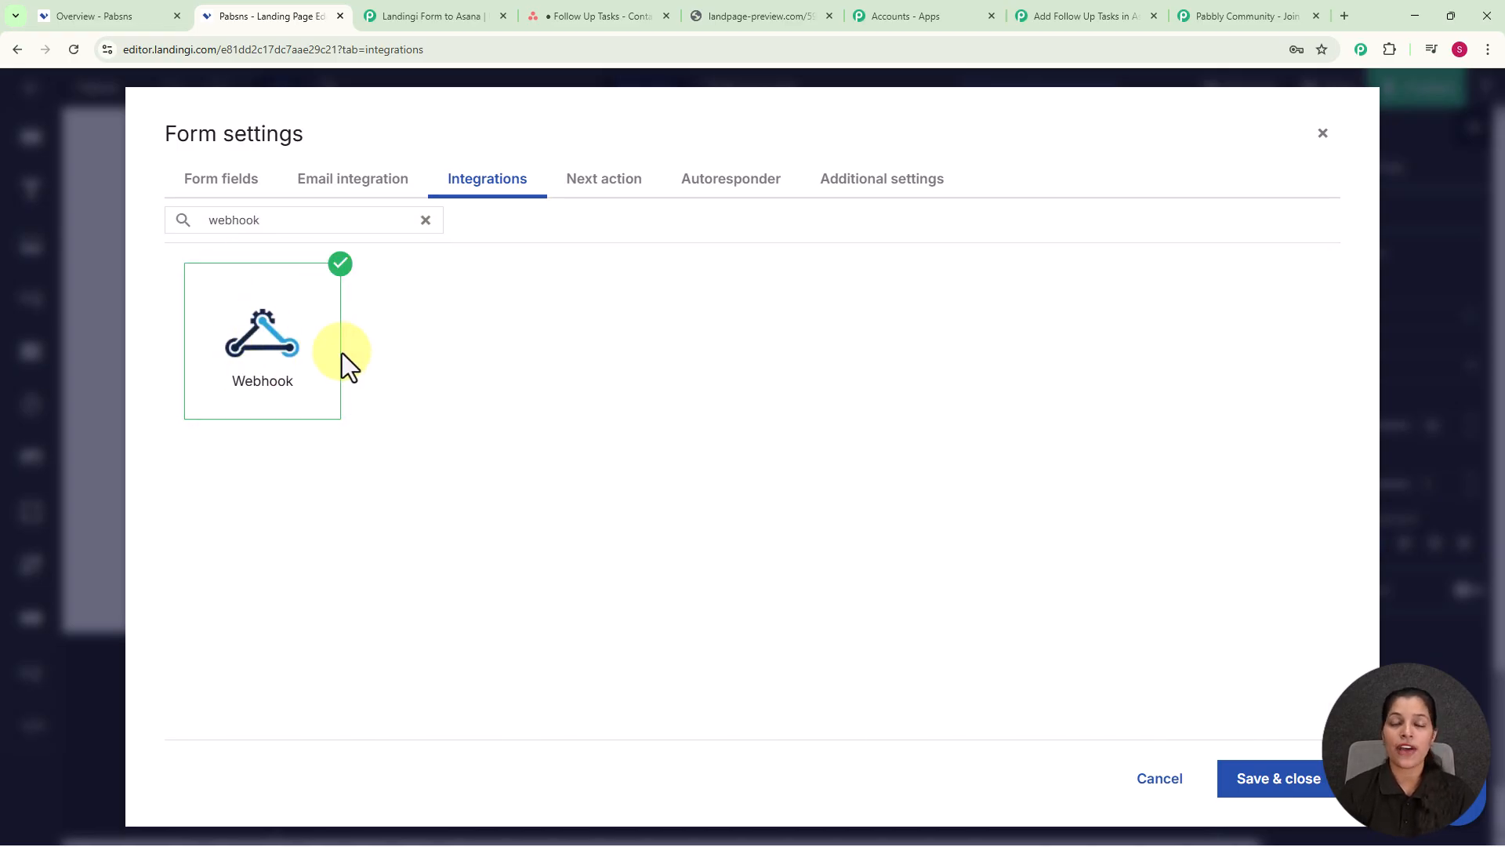
left_click(280, 380)
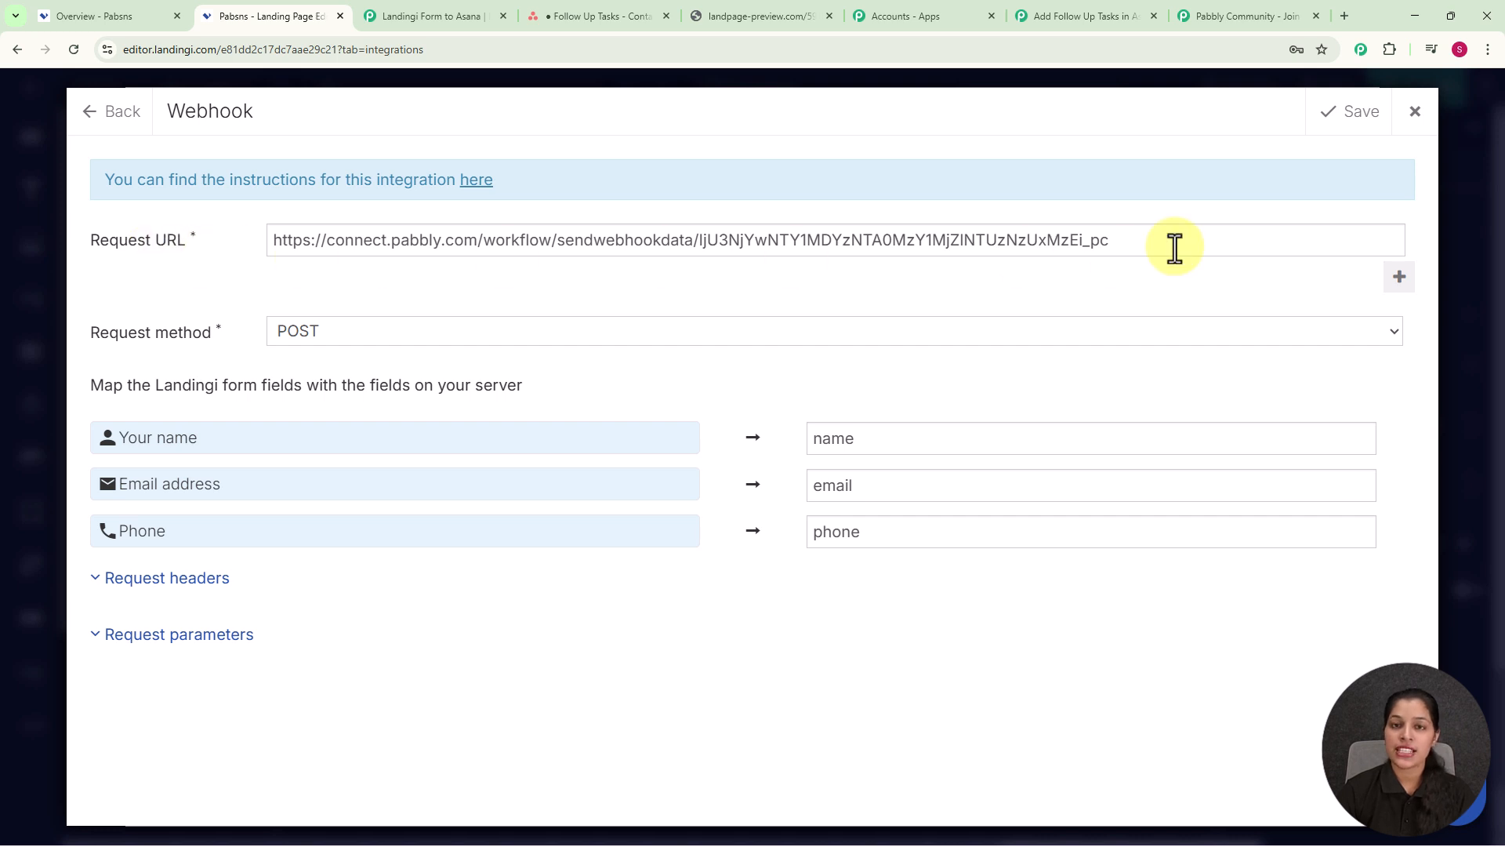
Step: Copy the workflow's webhook URL from the Pabbly Connect trigger setup
left_click(1090, 8)
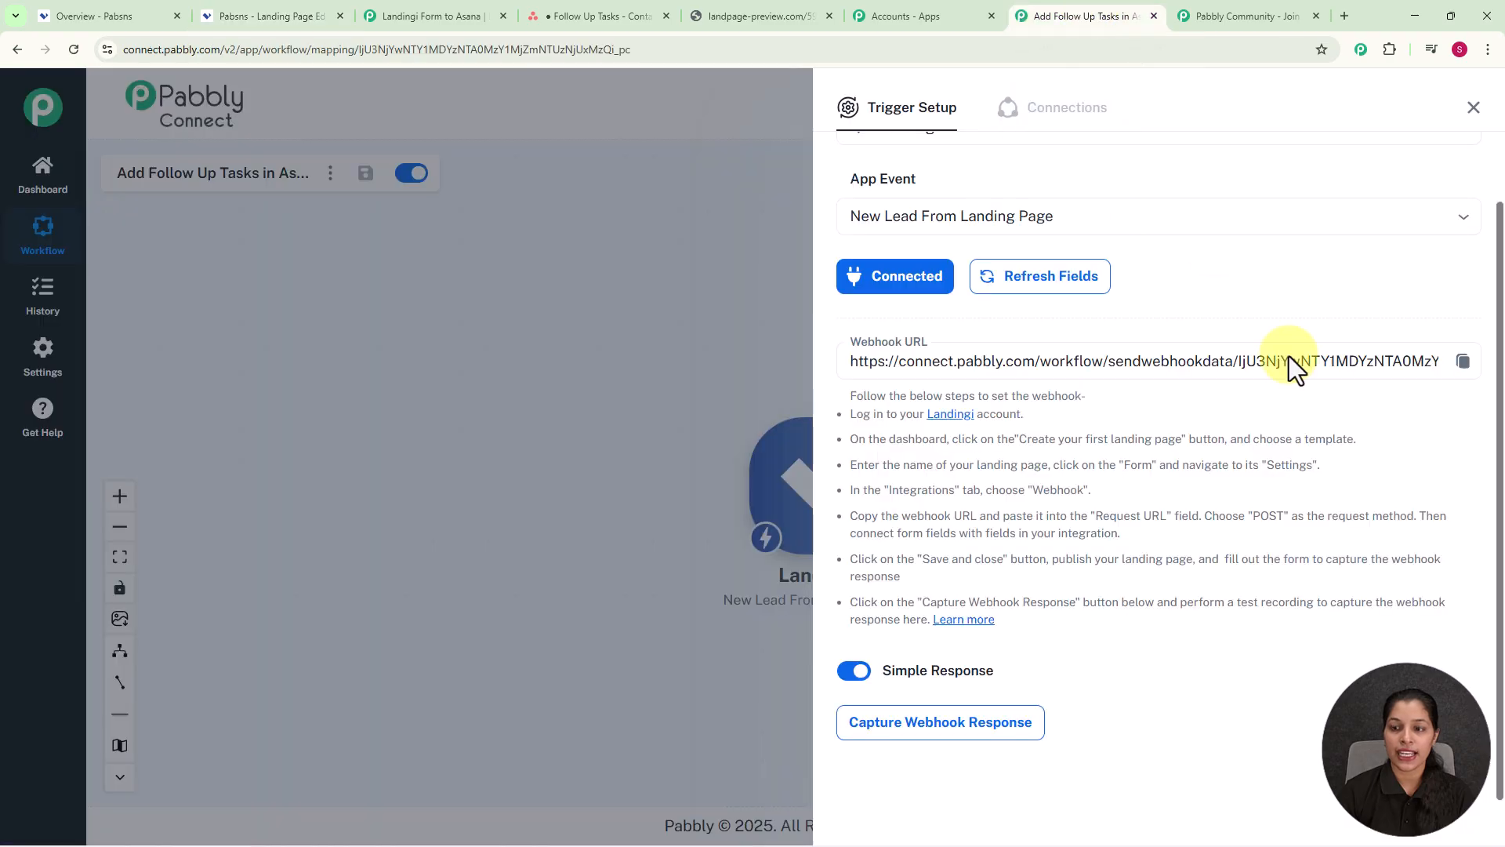
left_click(1463, 362)
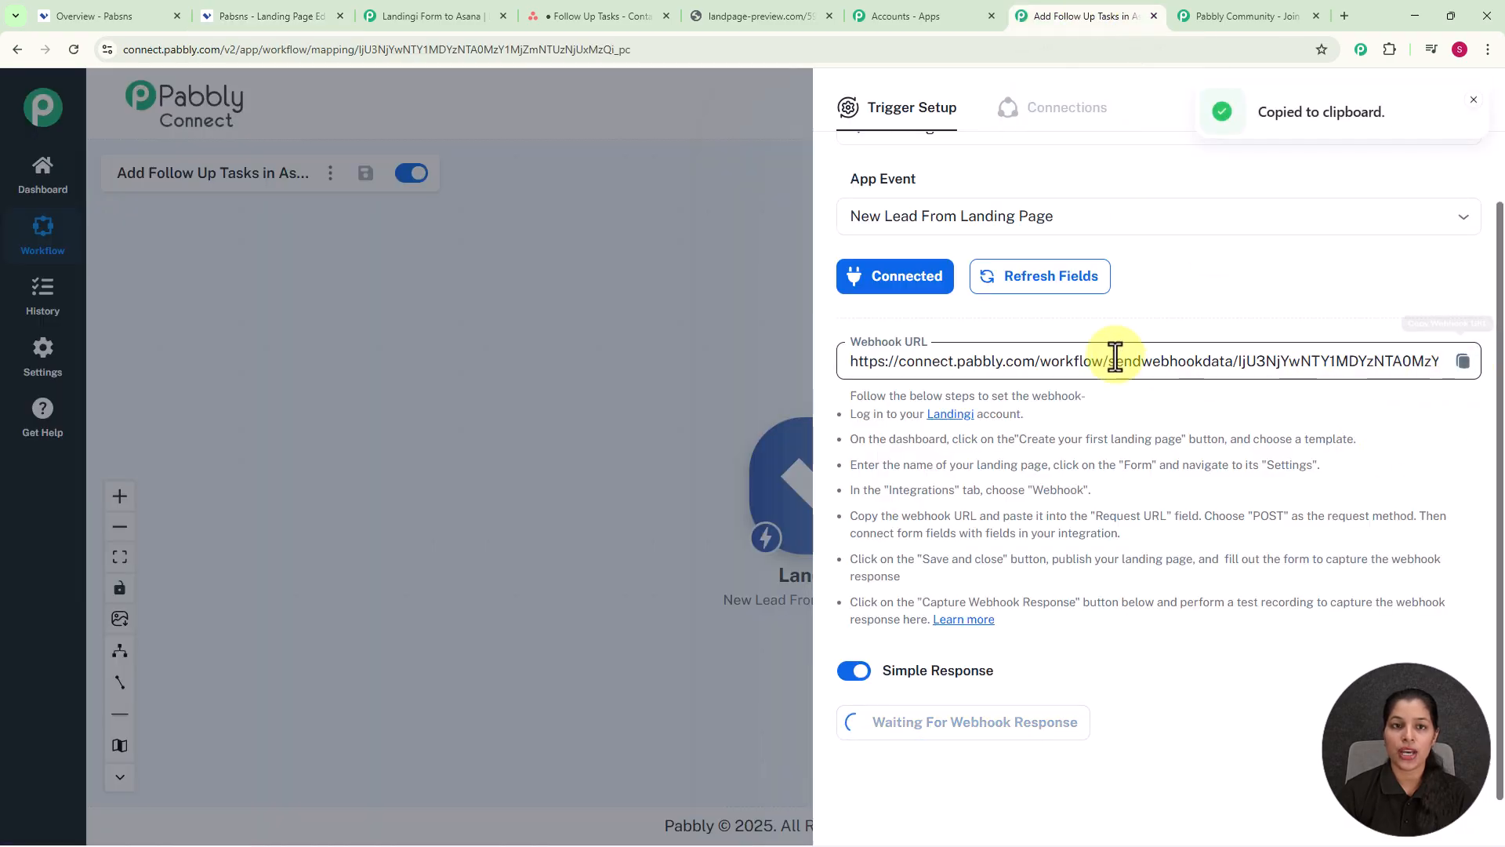
left_click(274, 19)
Step: Paste the Pabbly webhook URL with POST method, save the integration and form settings, and save the page
left_click(1119, 242)
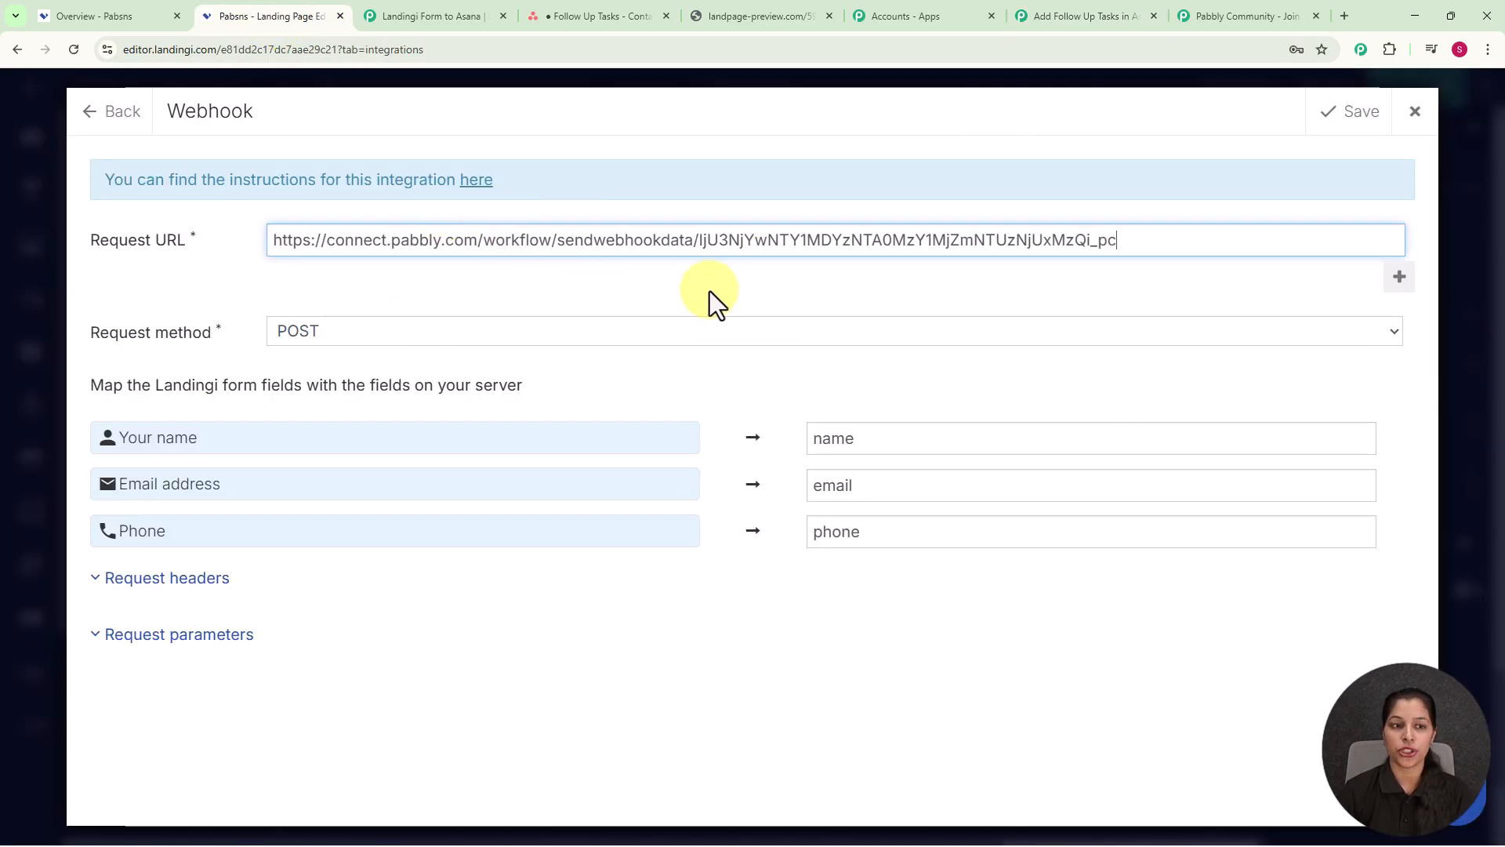
left_click(385, 333)
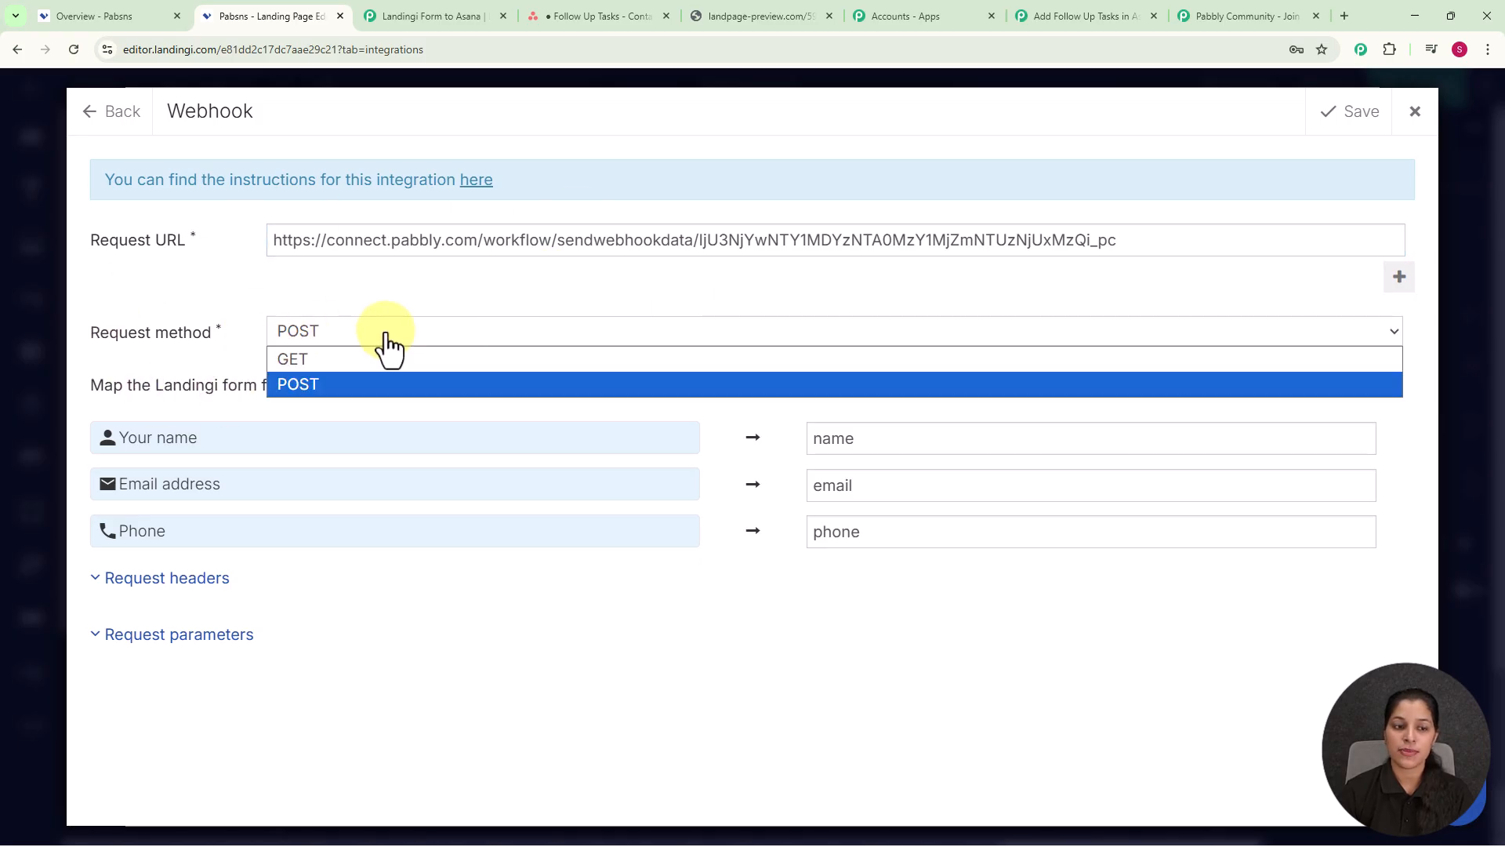
left_click(389, 388)
left_click(204, 283)
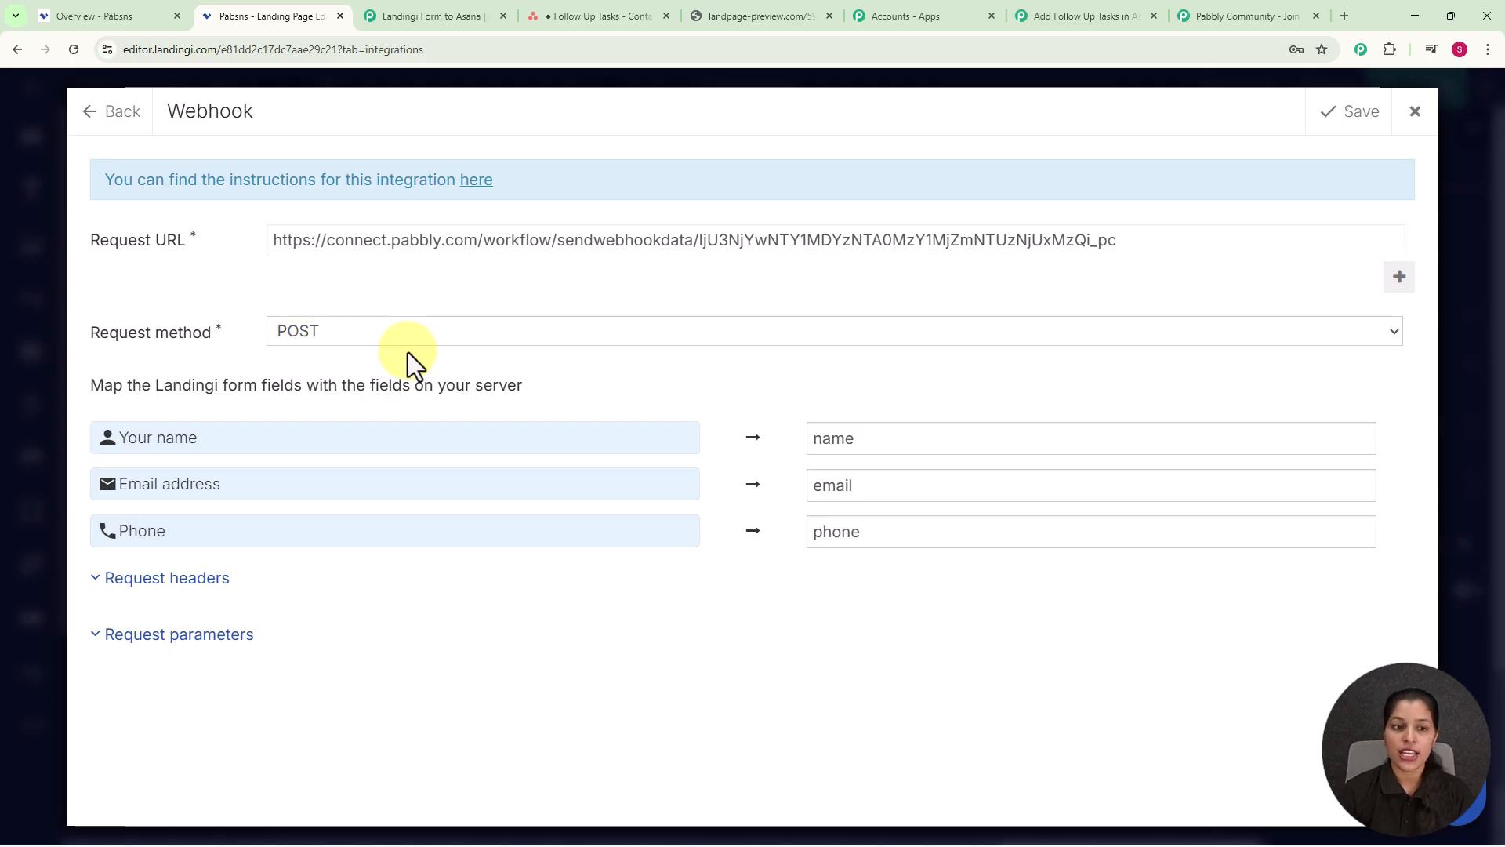
left_click(1349, 118)
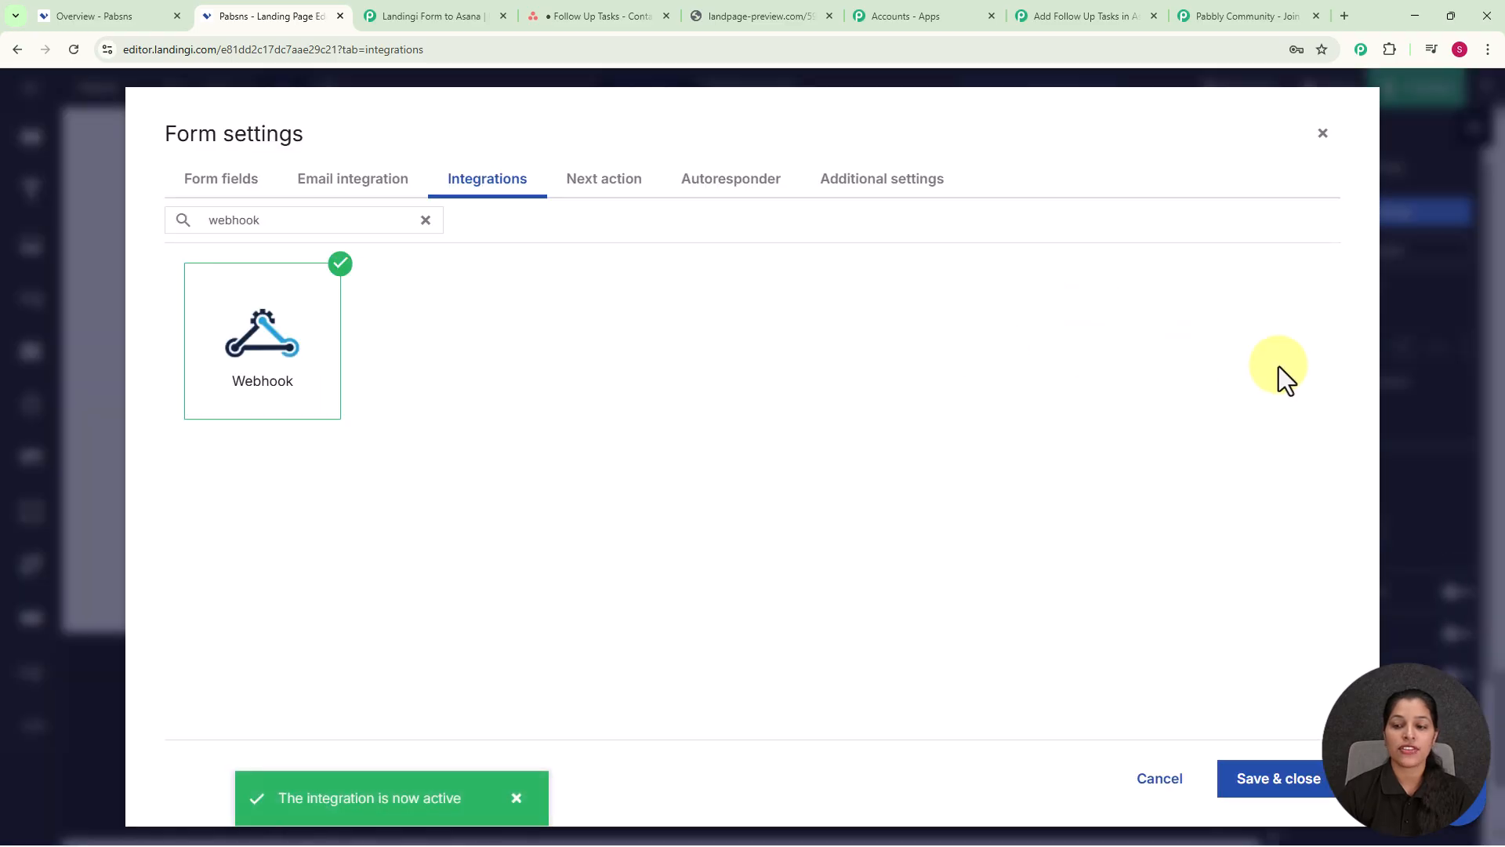
left_click(1290, 784)
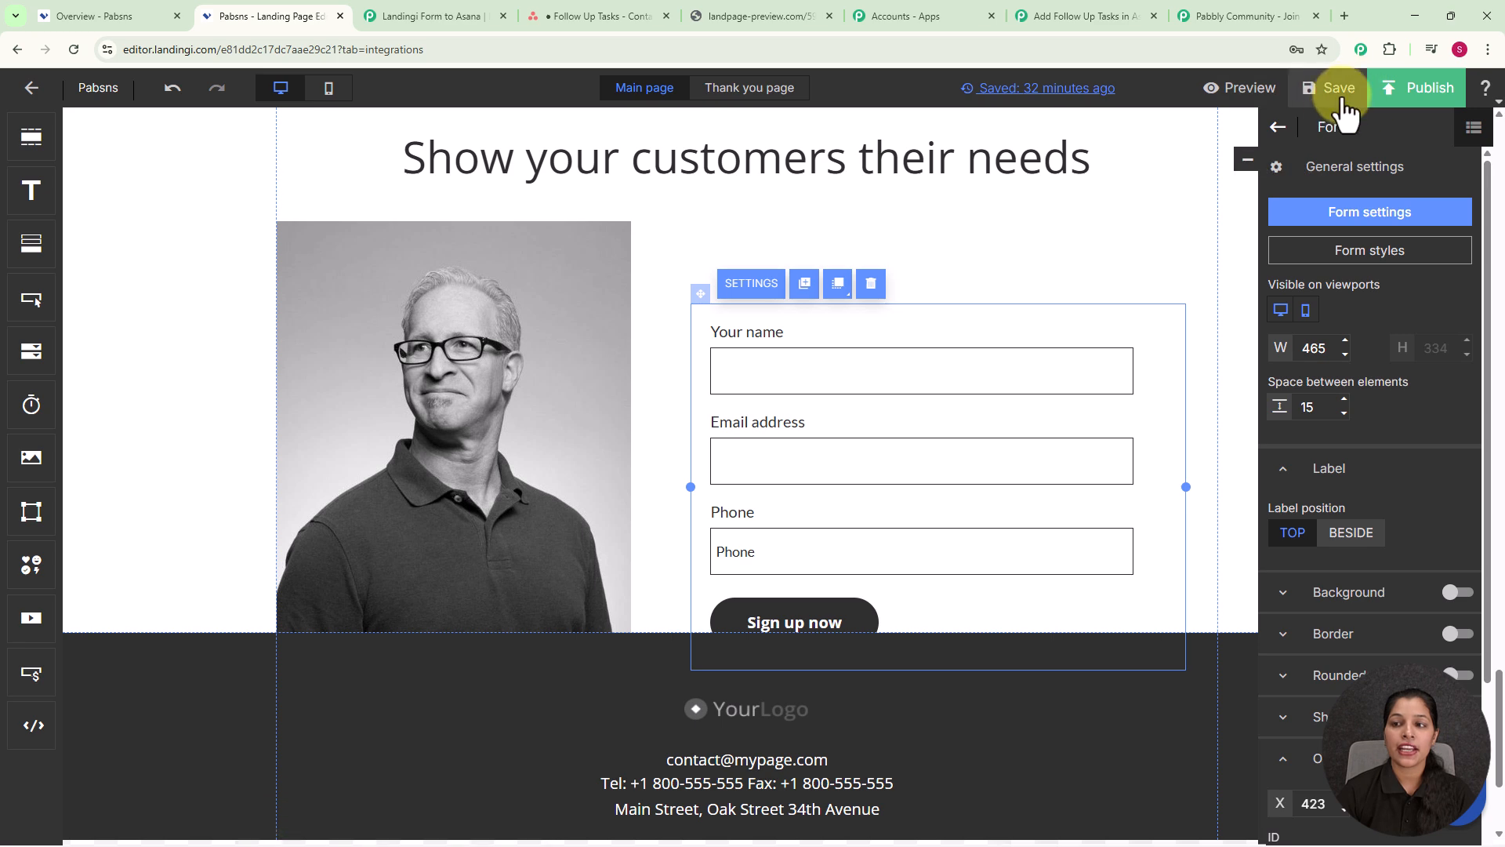
left_click(1336, 91)
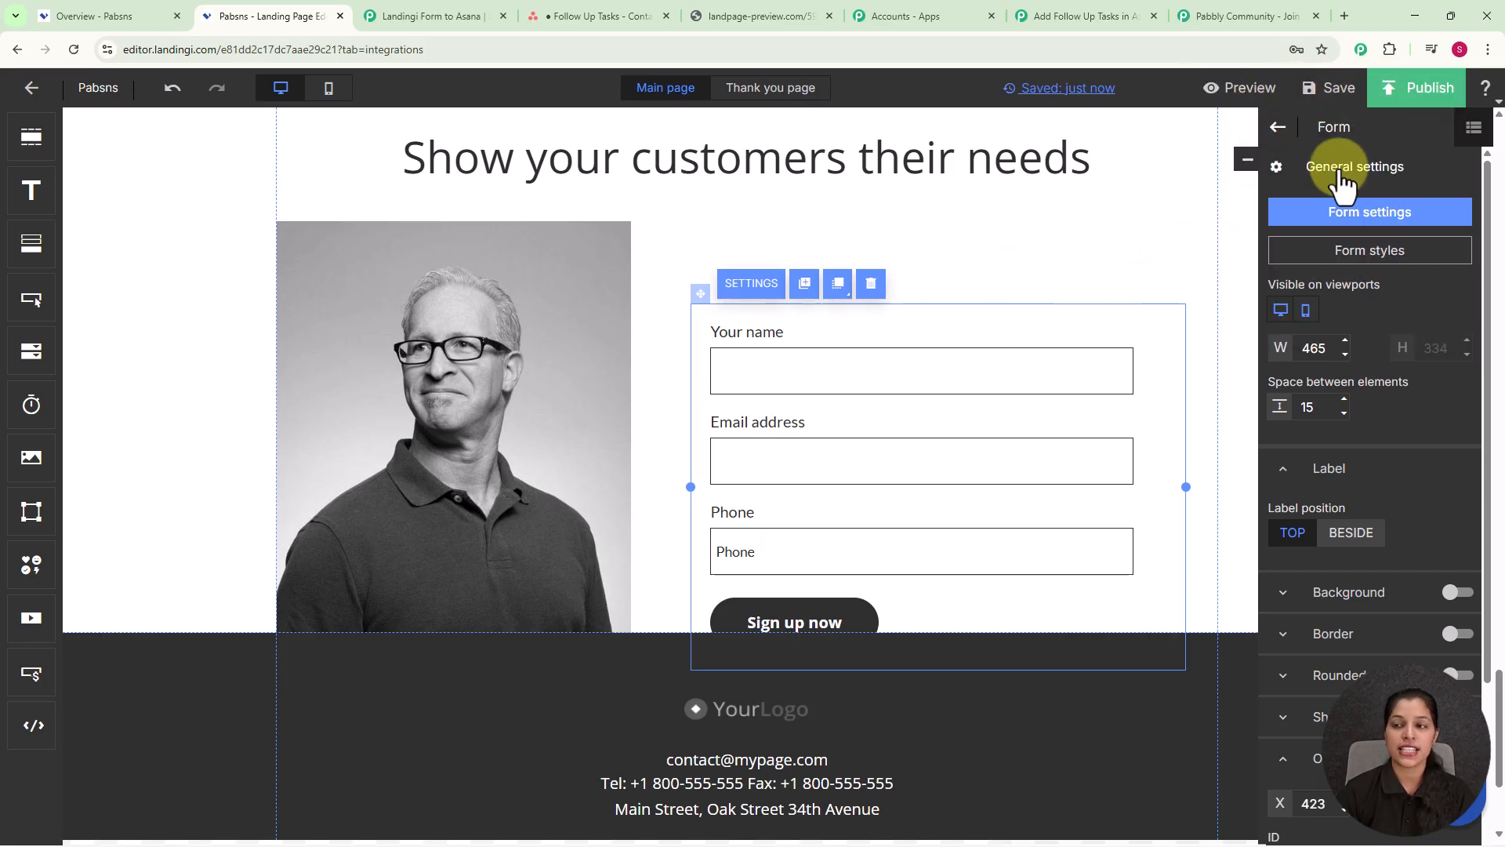
Step: Publish the Pabsns page despite the performance tips and copy its live preview link
left_click(1425, 91)
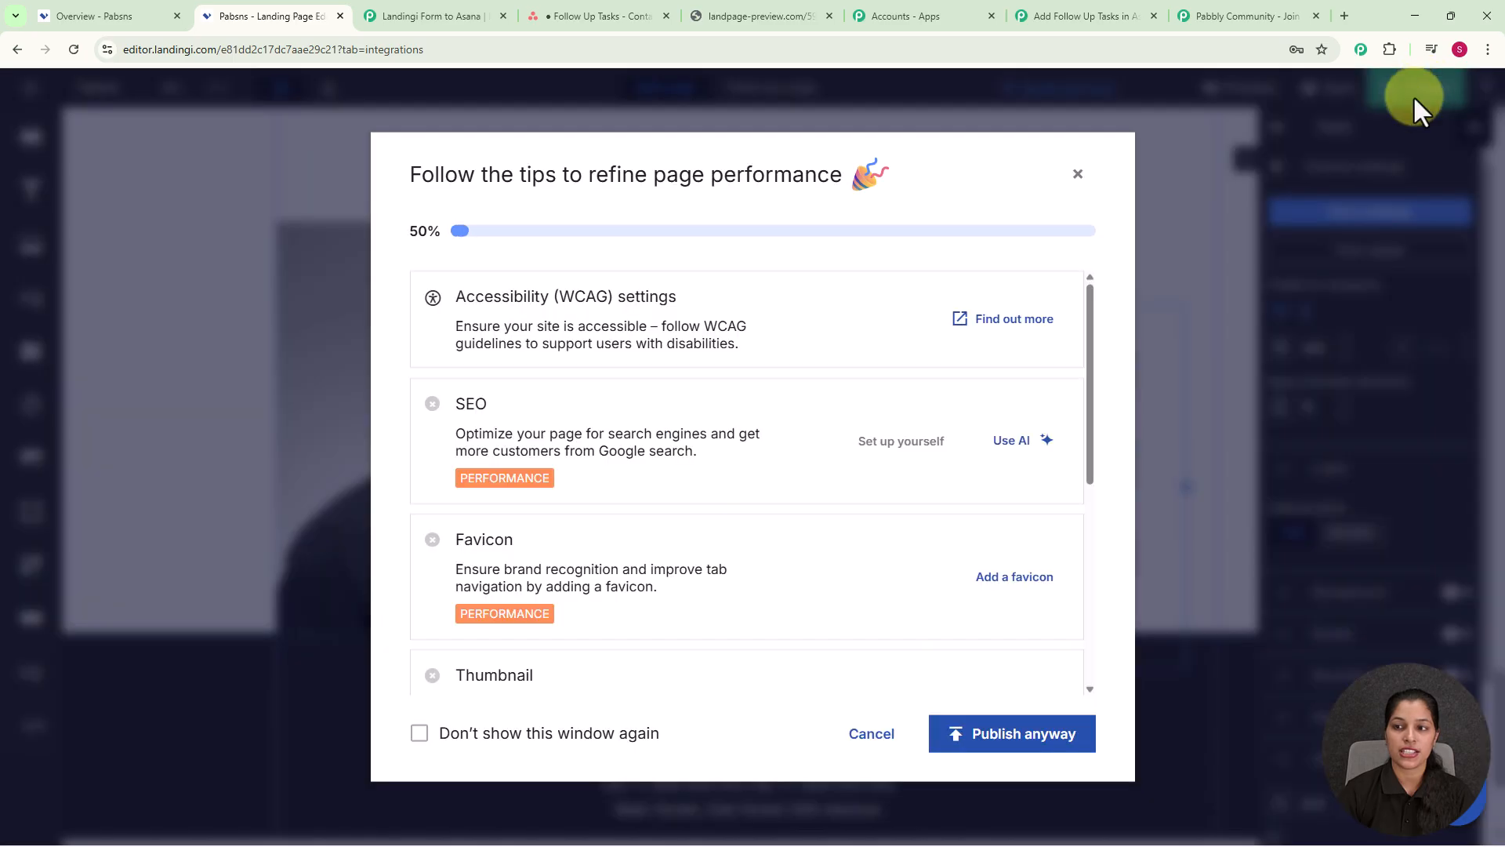
left_click(1022, 738)
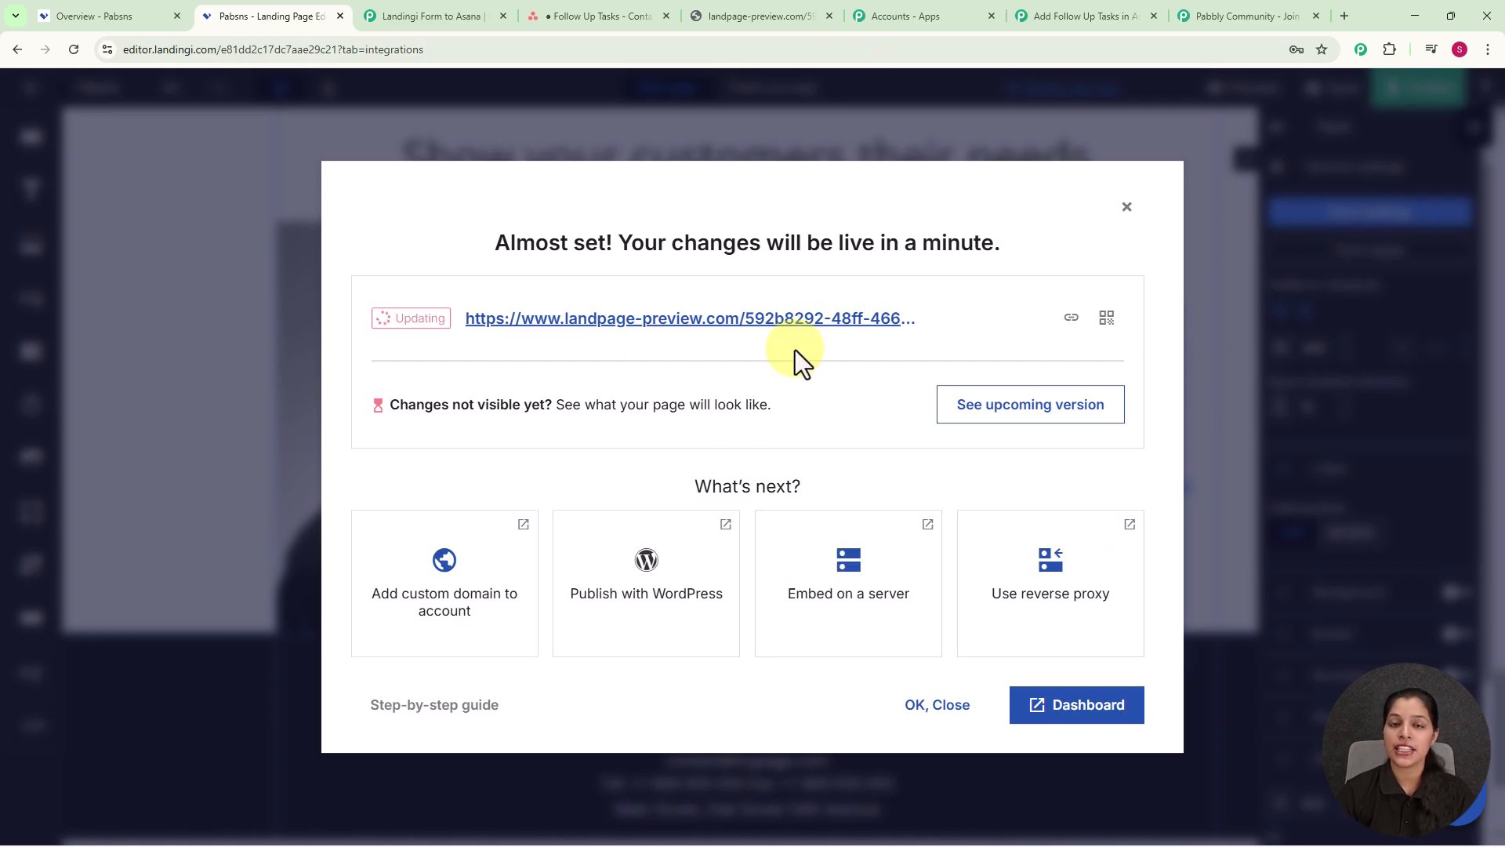
left_click(1071, 319)
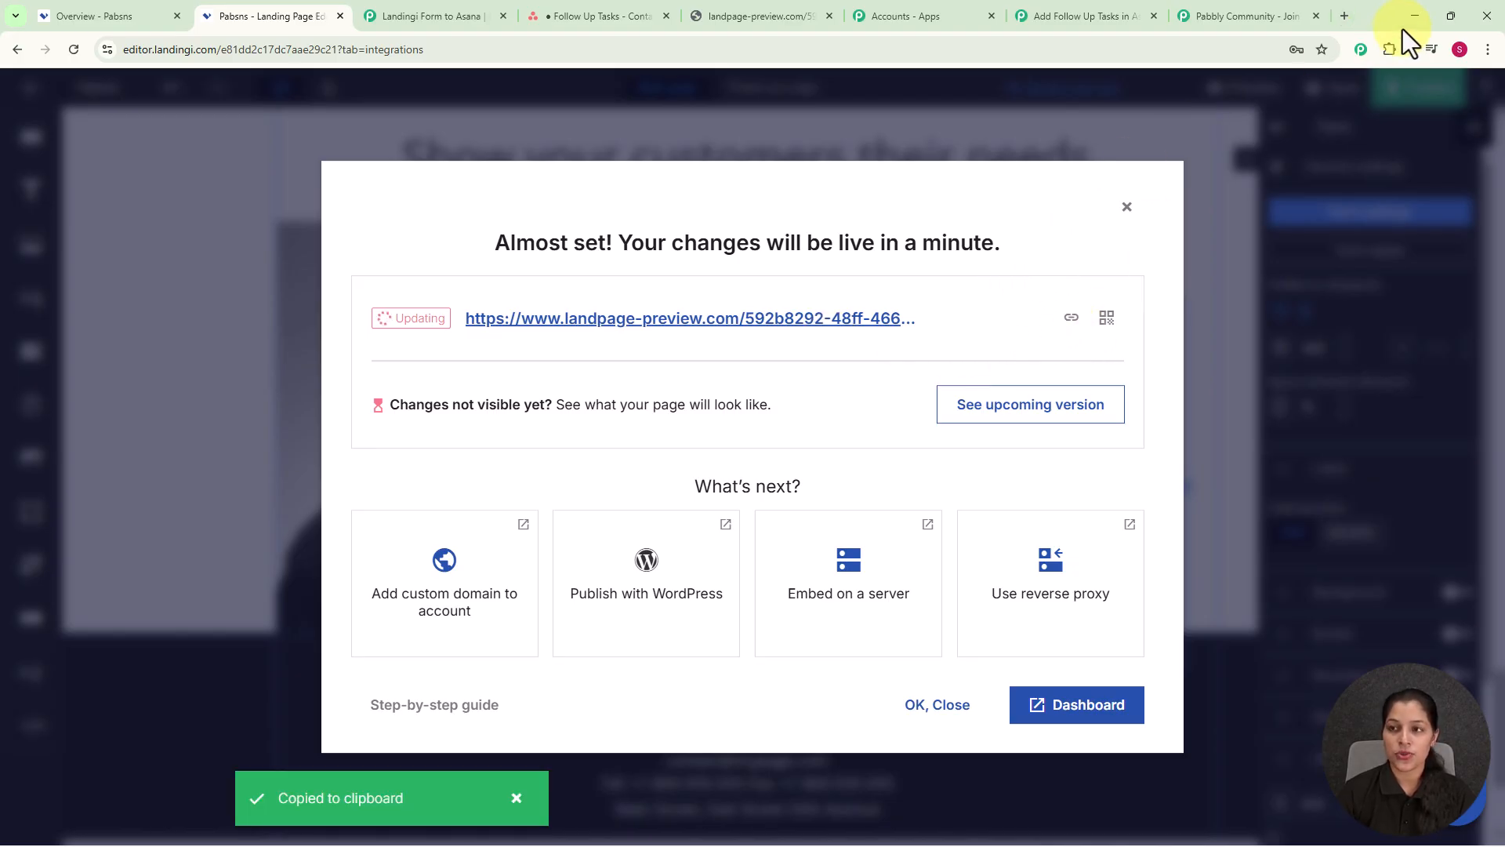
left_click(1343, 16)
Step: Load the published Landingi page from the pasted preview URL
left_click(667, 49)
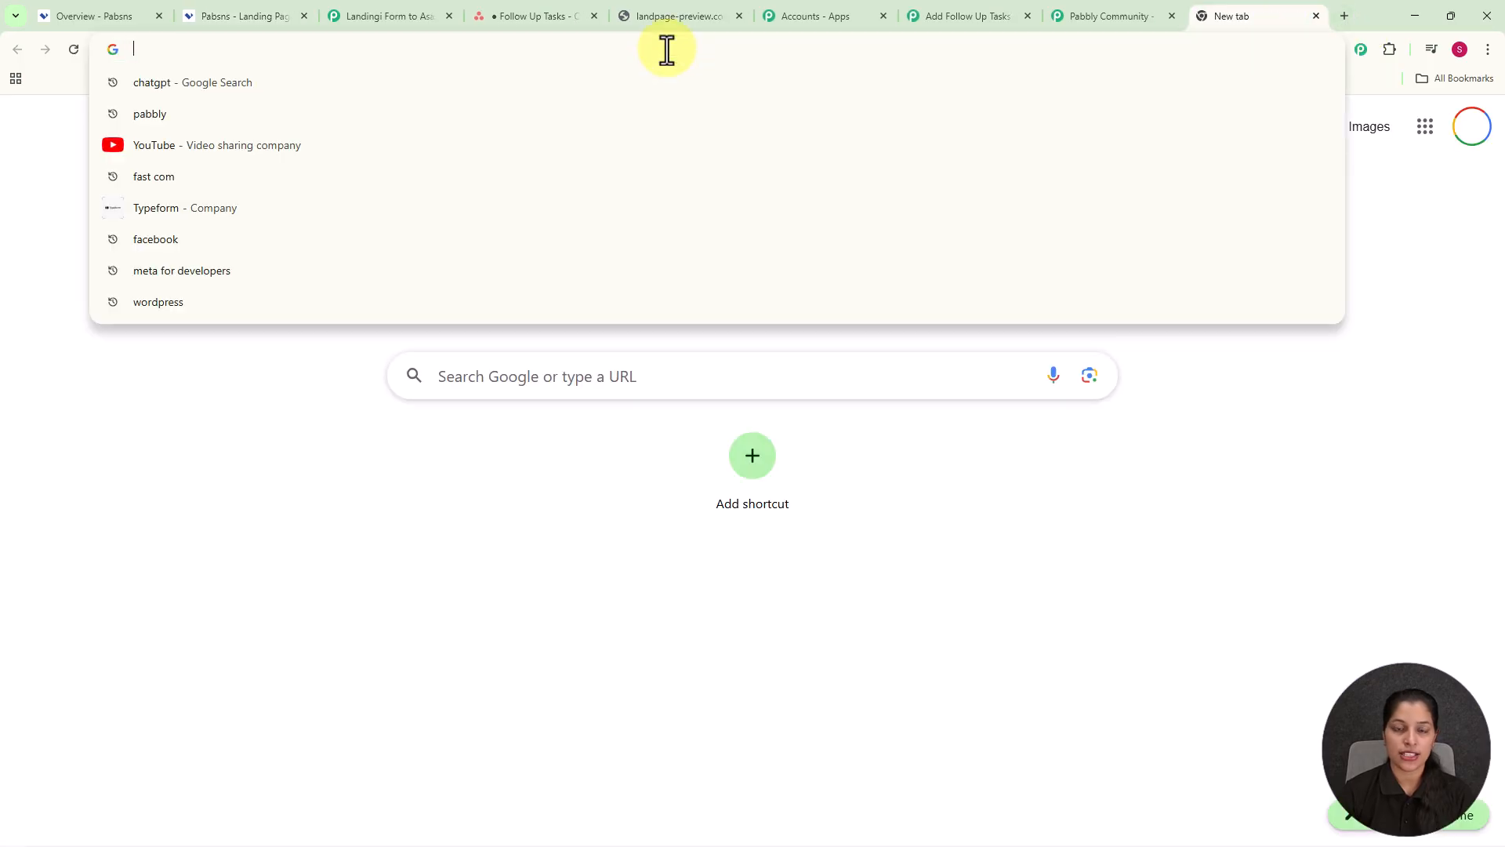
key("ctrl+v")
key("Return")
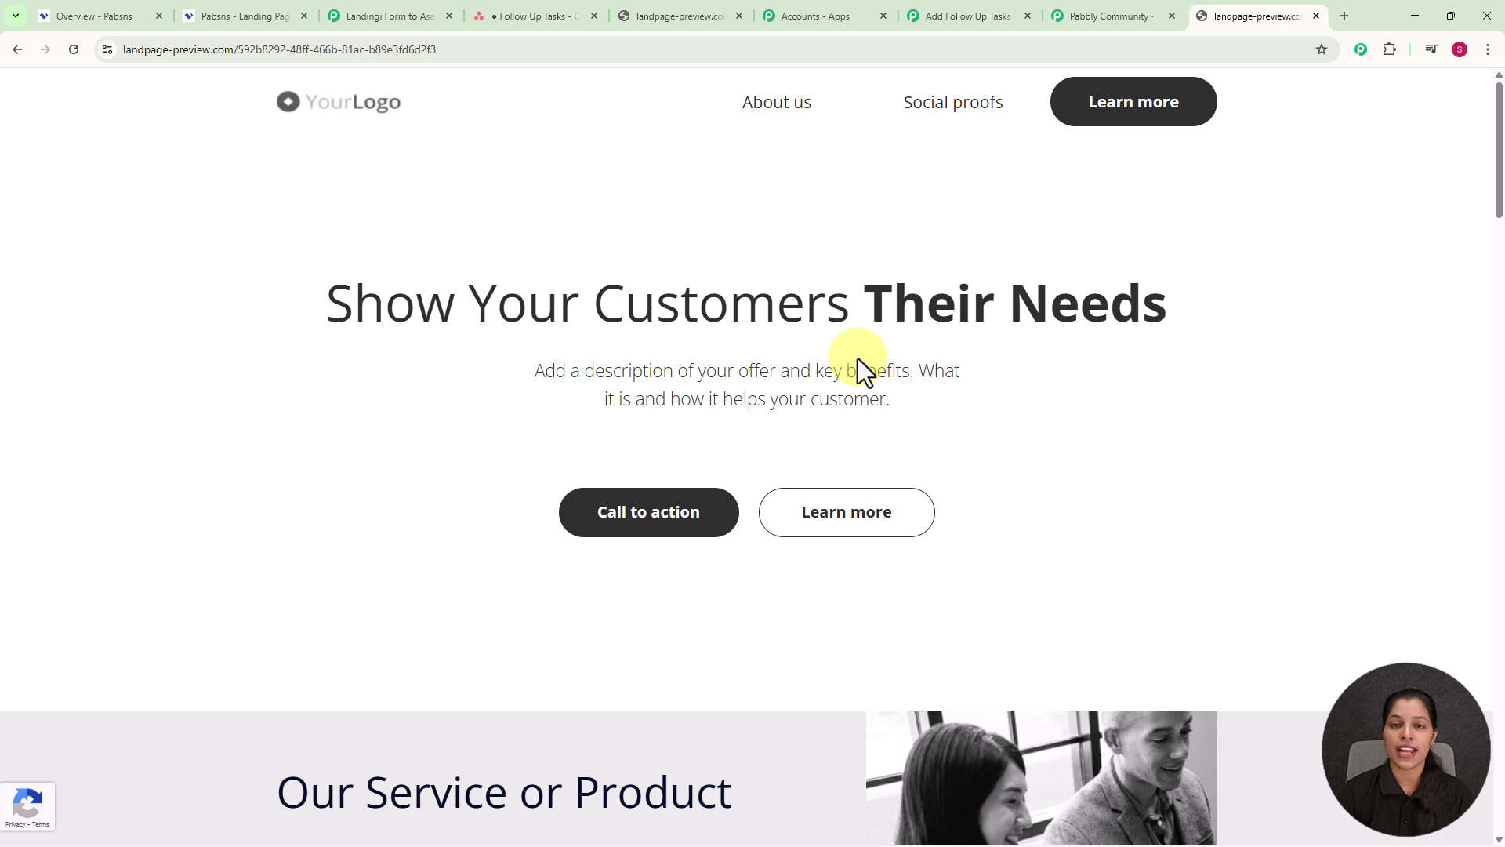
left_click(939, 11)
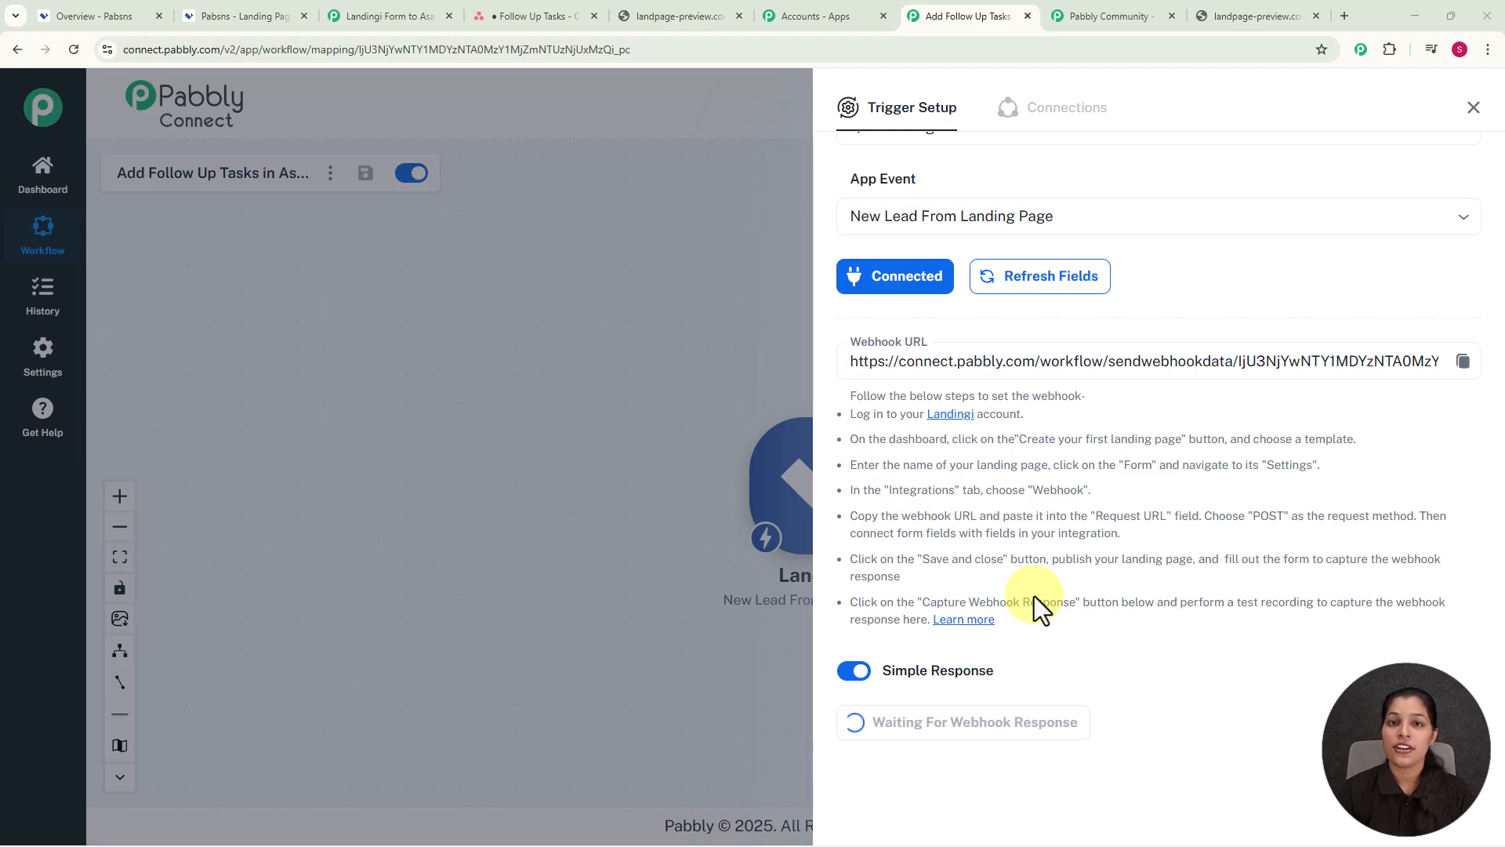
left_click(1237, 24)
Step: Fill the signup form with a test name, email and phone, then click Sign up now
scroll(991, 462, "down", 7)
scroll(972, 486, "down", 20)
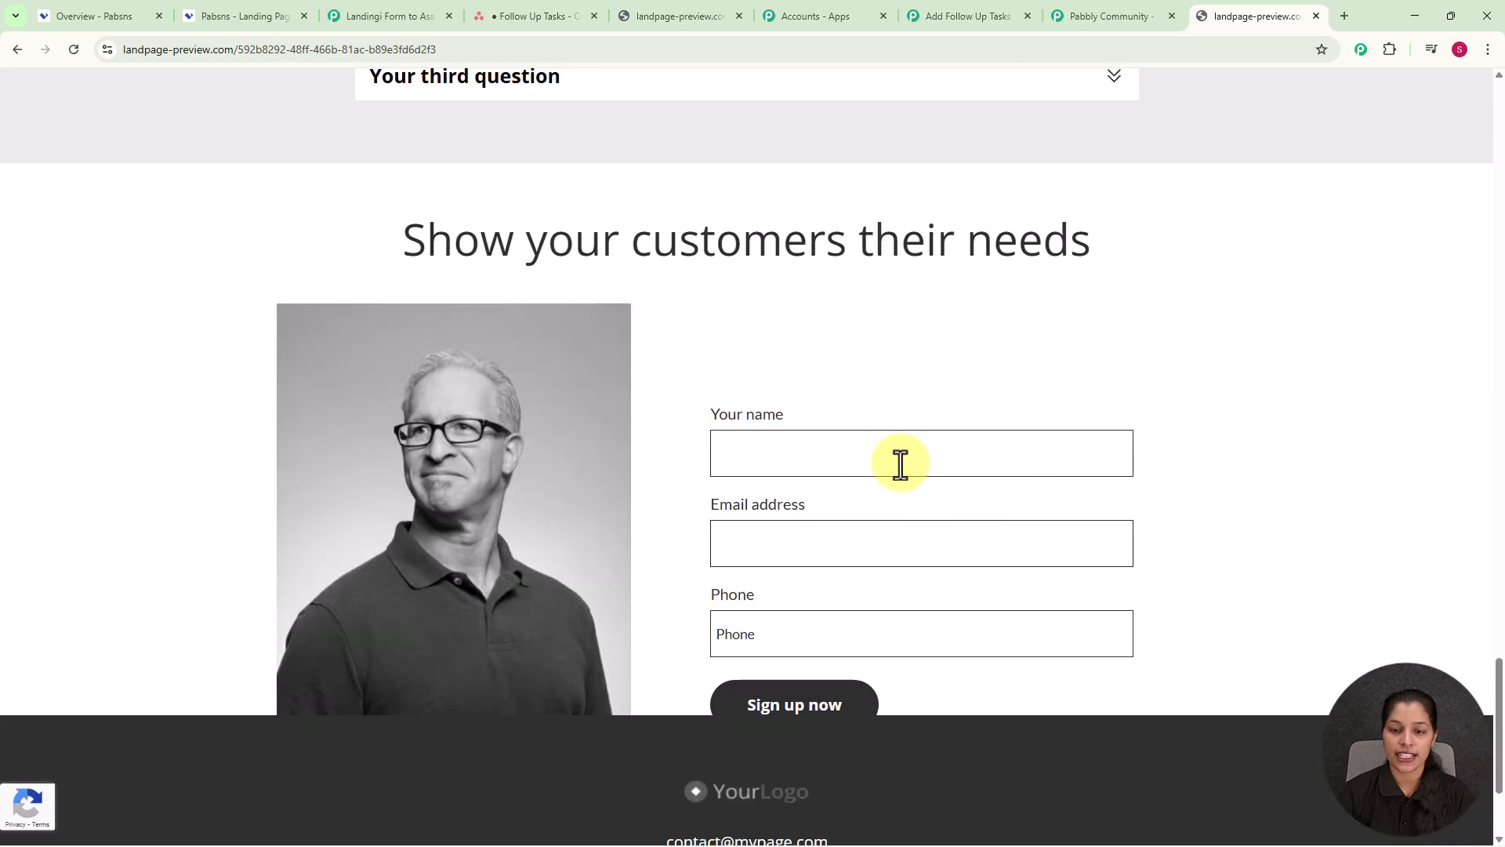
left_click(900, 464)
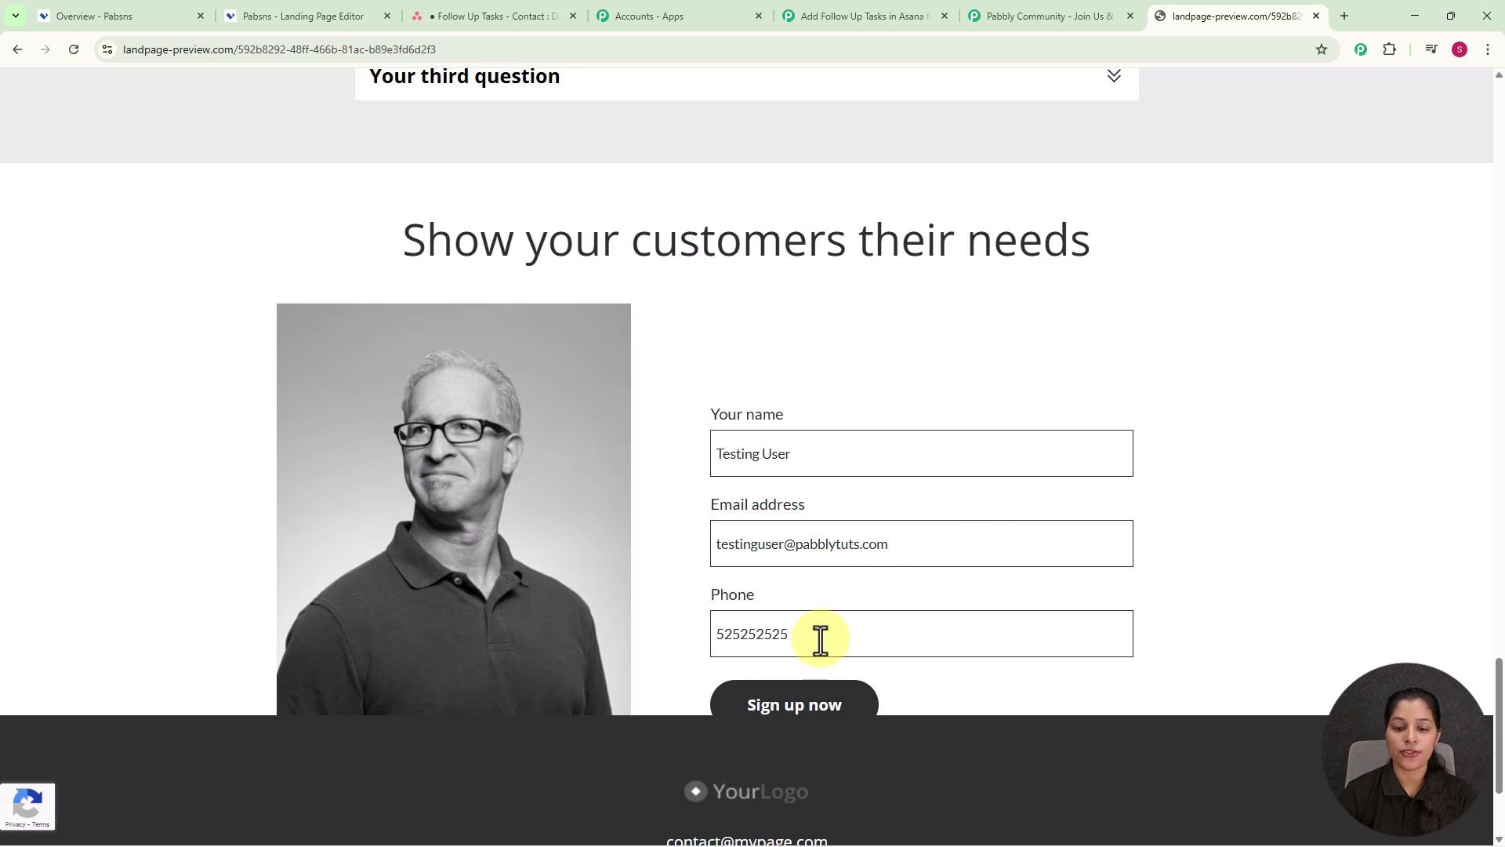
left_click(819, 717)
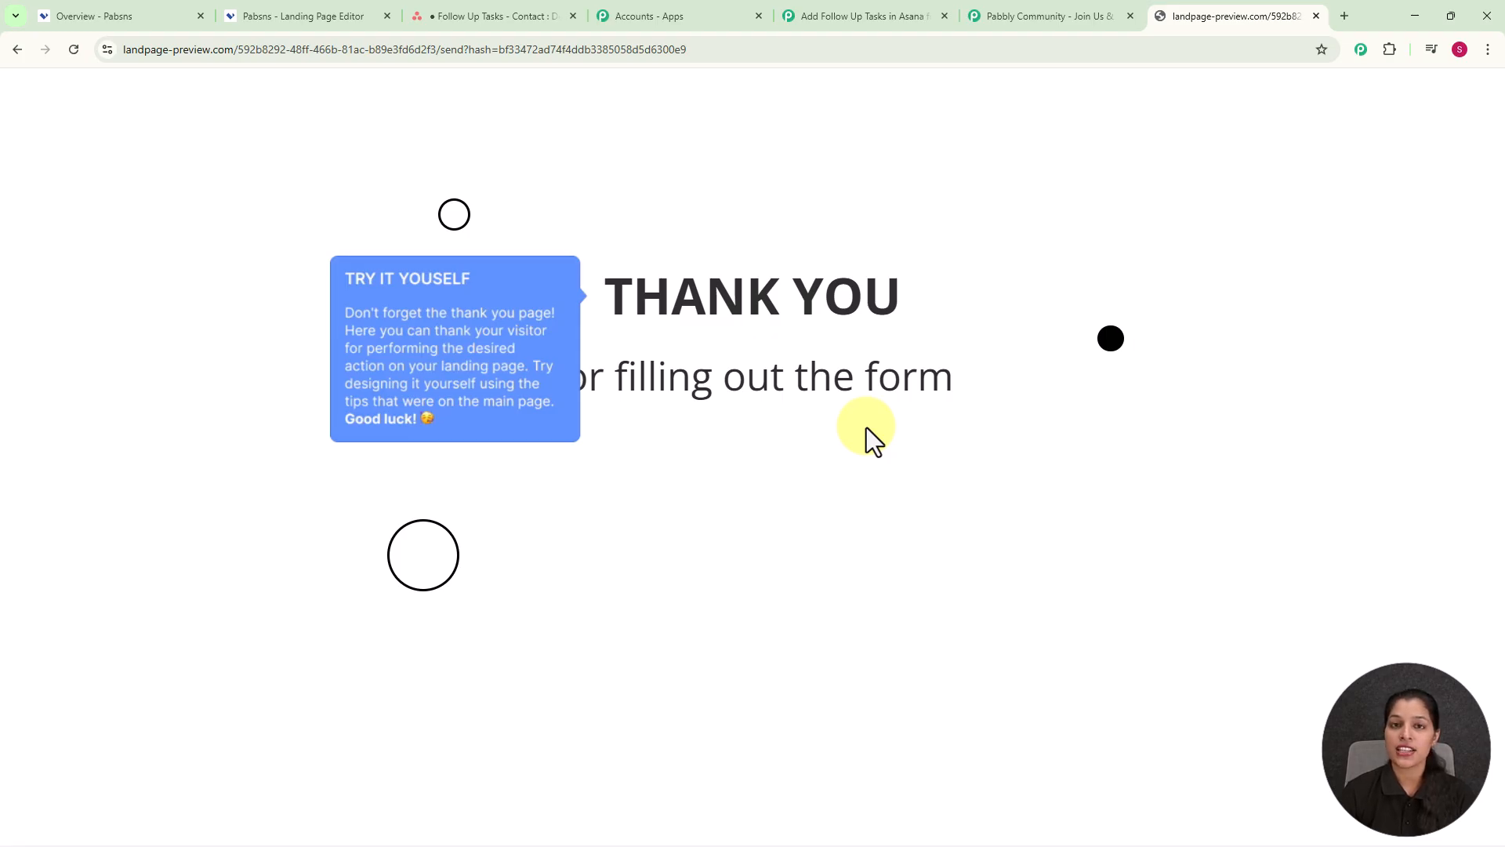
Step: Check the trigger's Response Received for the test lead's phone, name, email and IP, then close Trigger Setup
left_click(837, 22)
scroll(1136, 602, "down", 4)
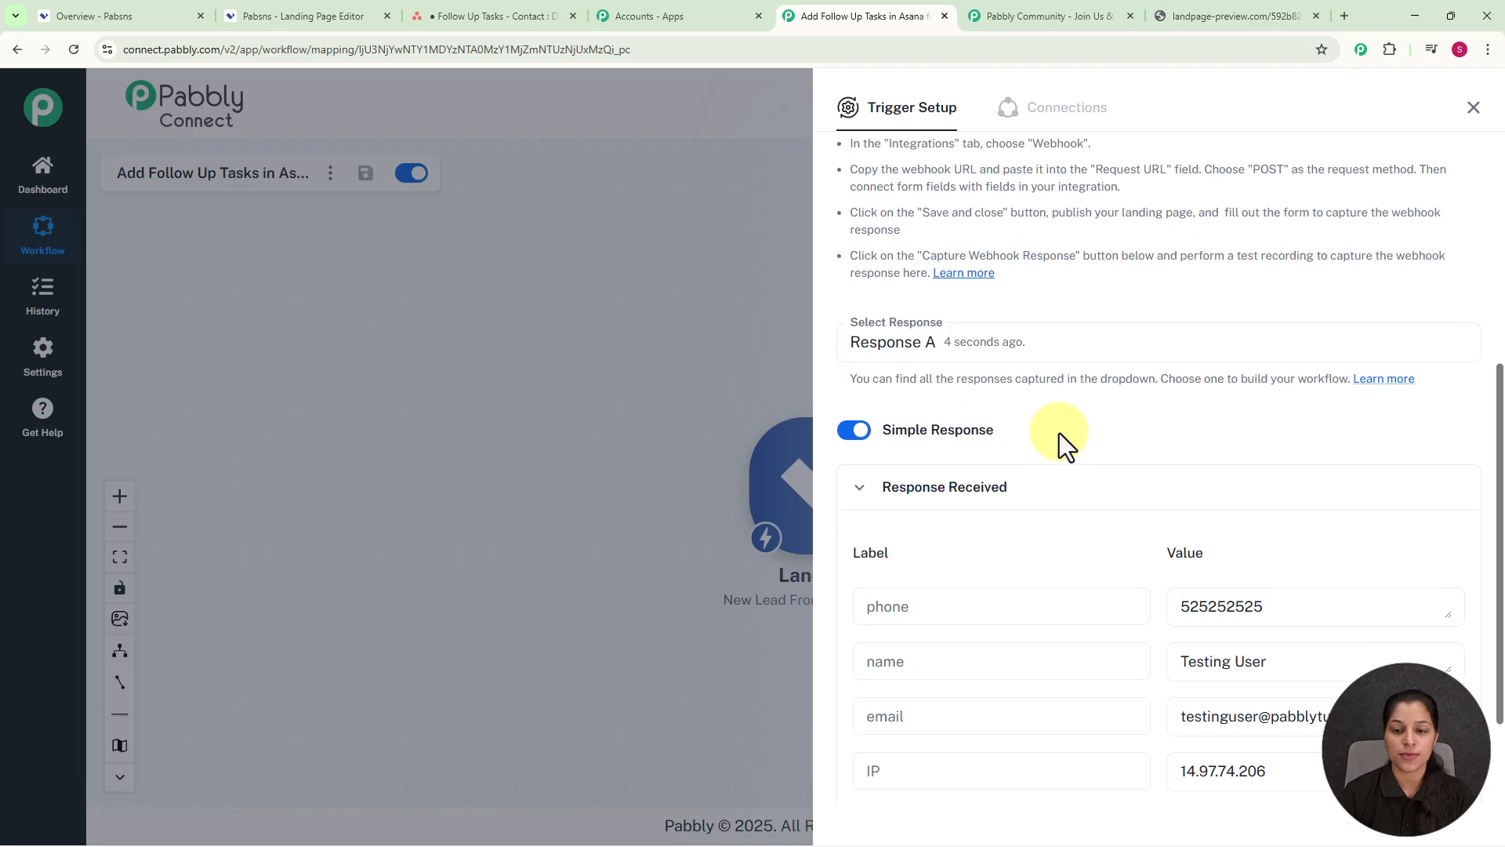
scroll(1060, 433, "down", 2)
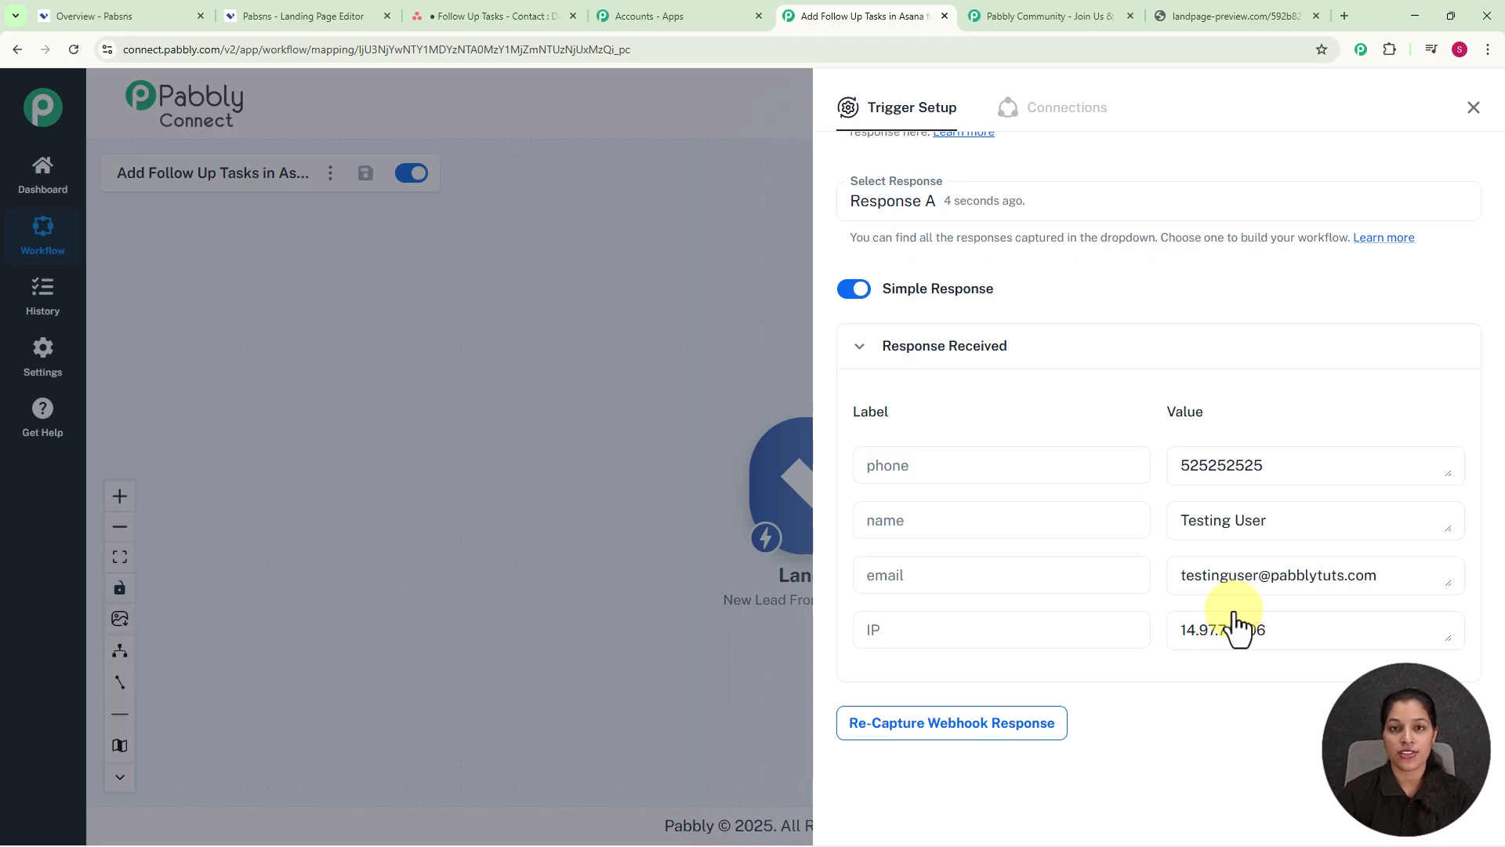
left_click(1472, 107)
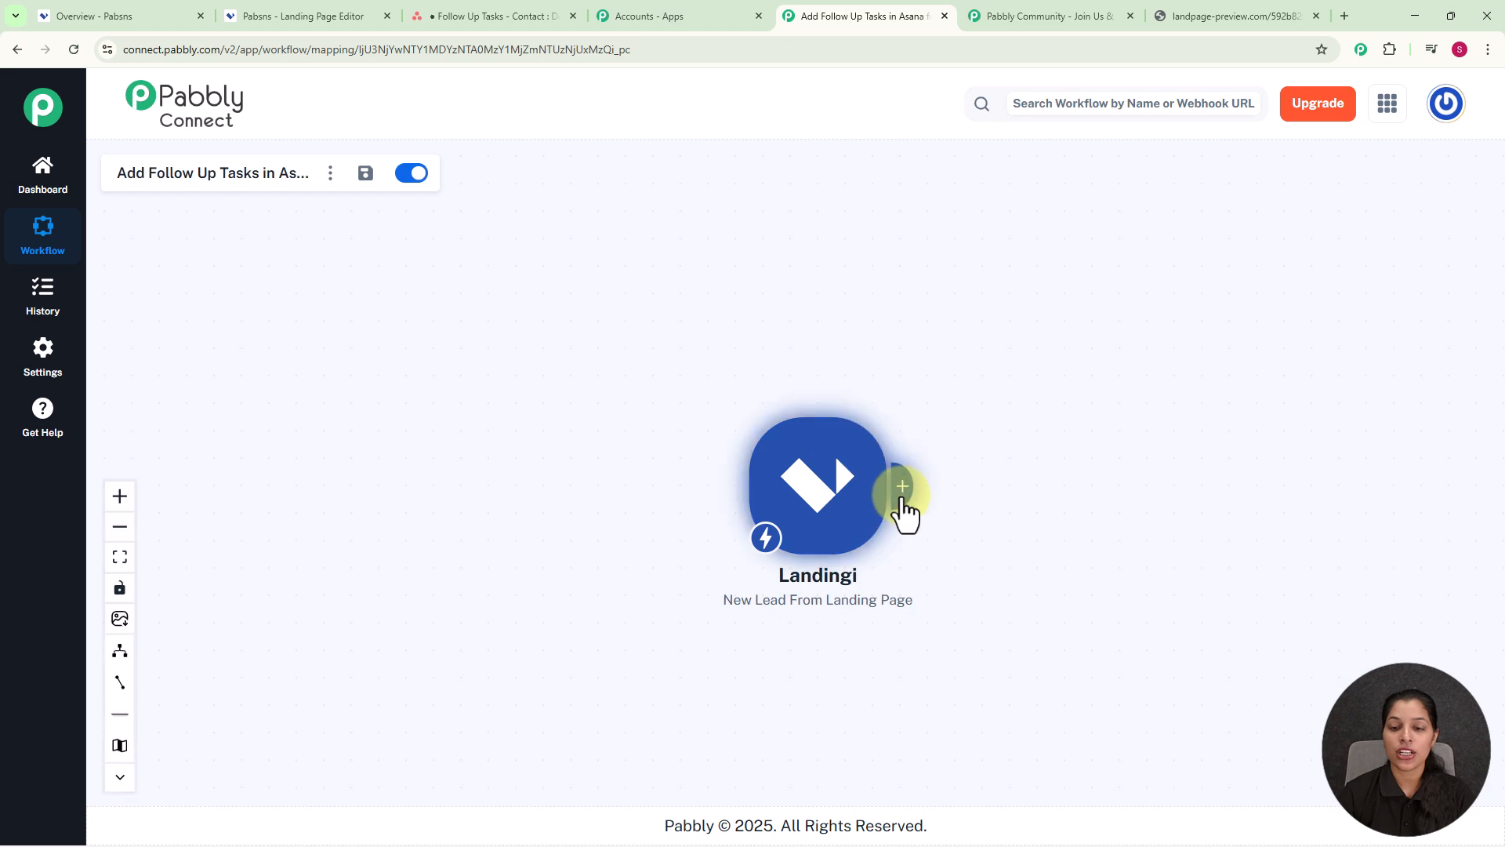
Step: Add an Asana action after the Landingi trigger with the Create a Task event, then click Connect
left_click(903, 502)
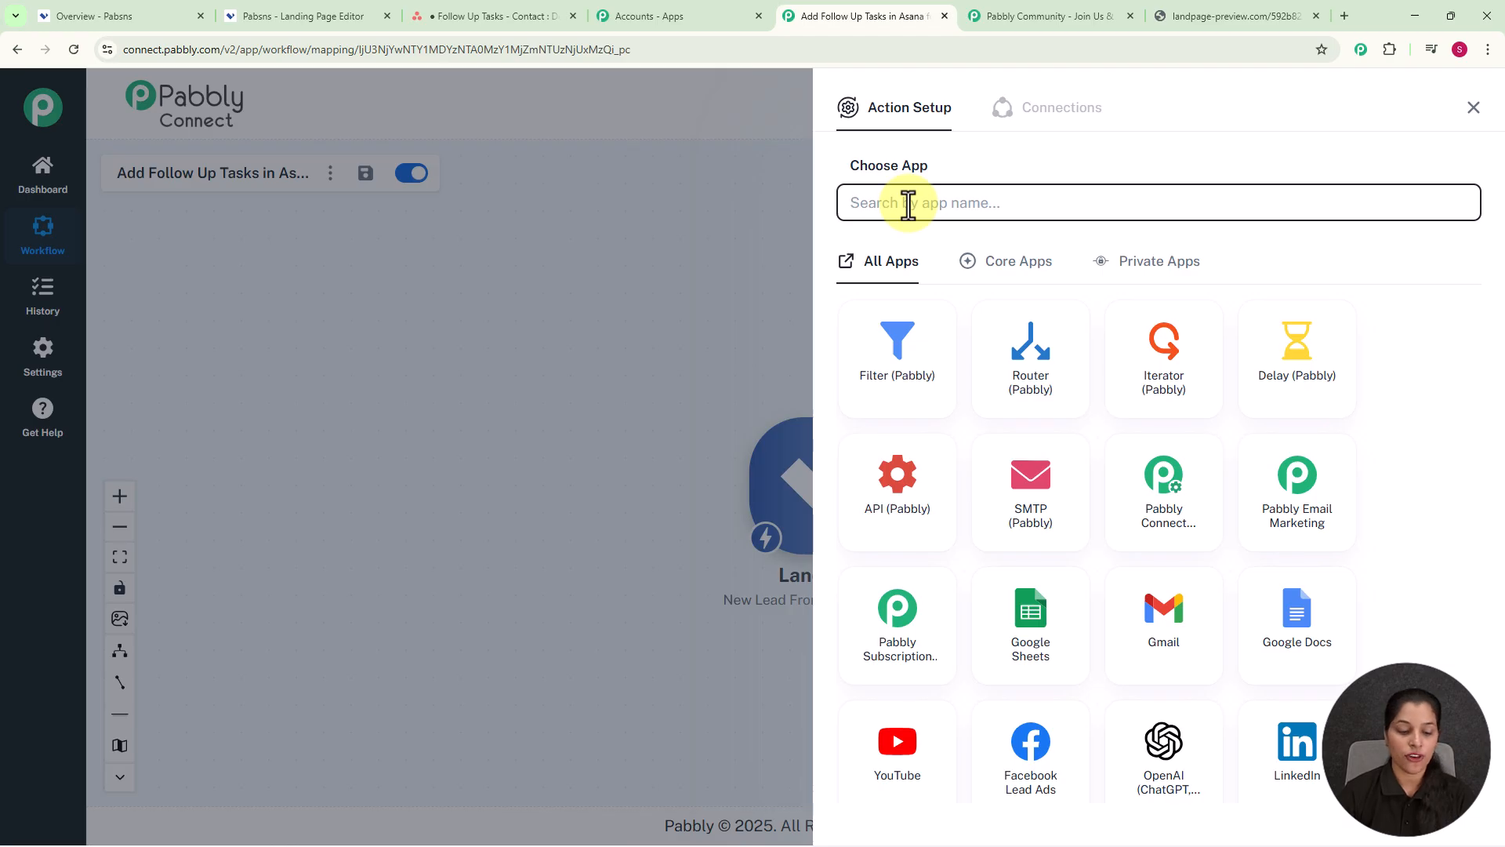
type("asan")
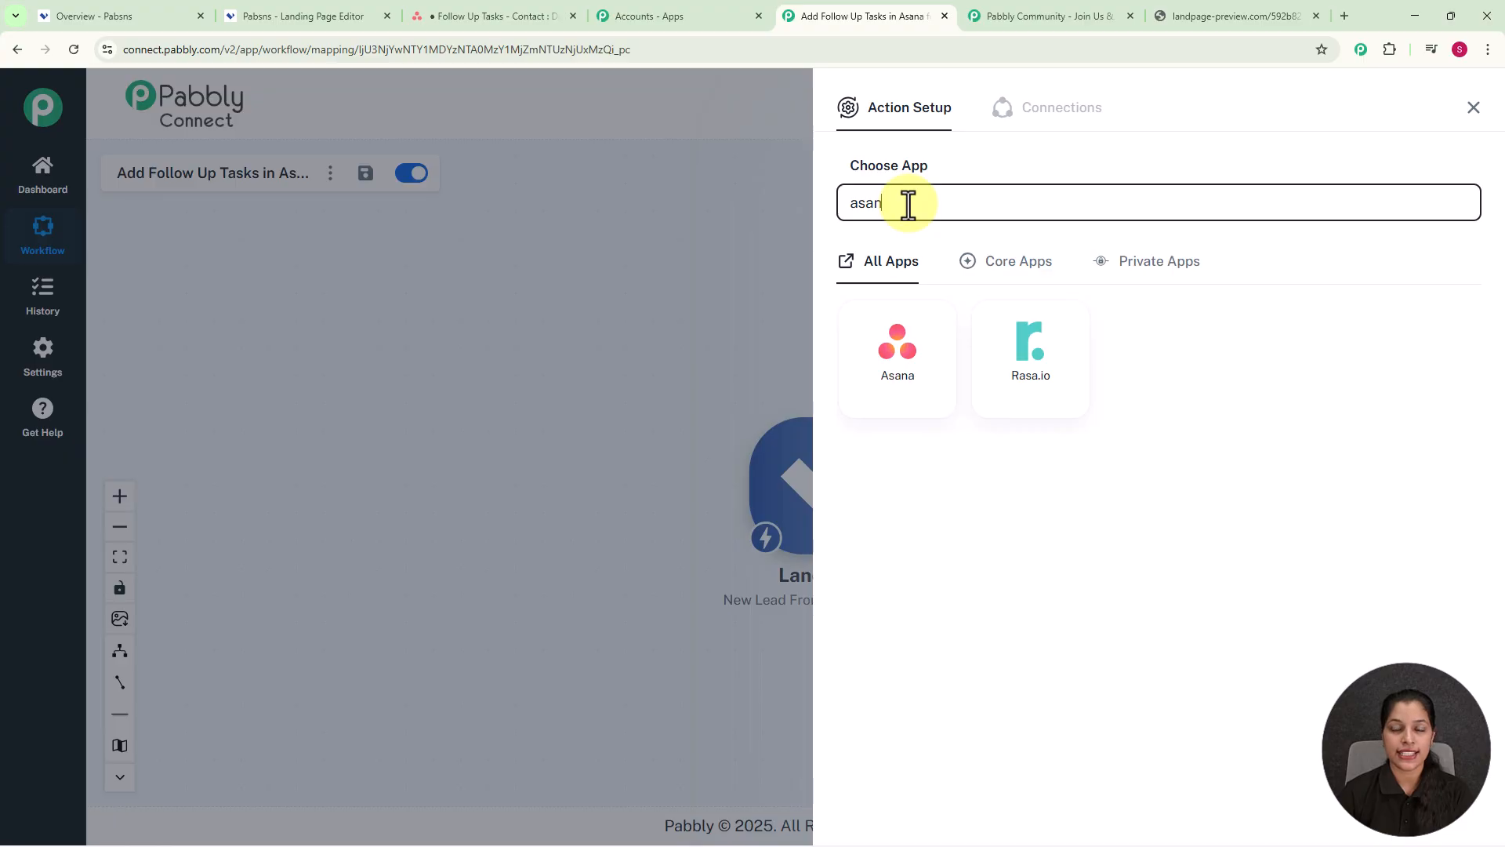
left_click(919, 401)
left_click(950, 294)
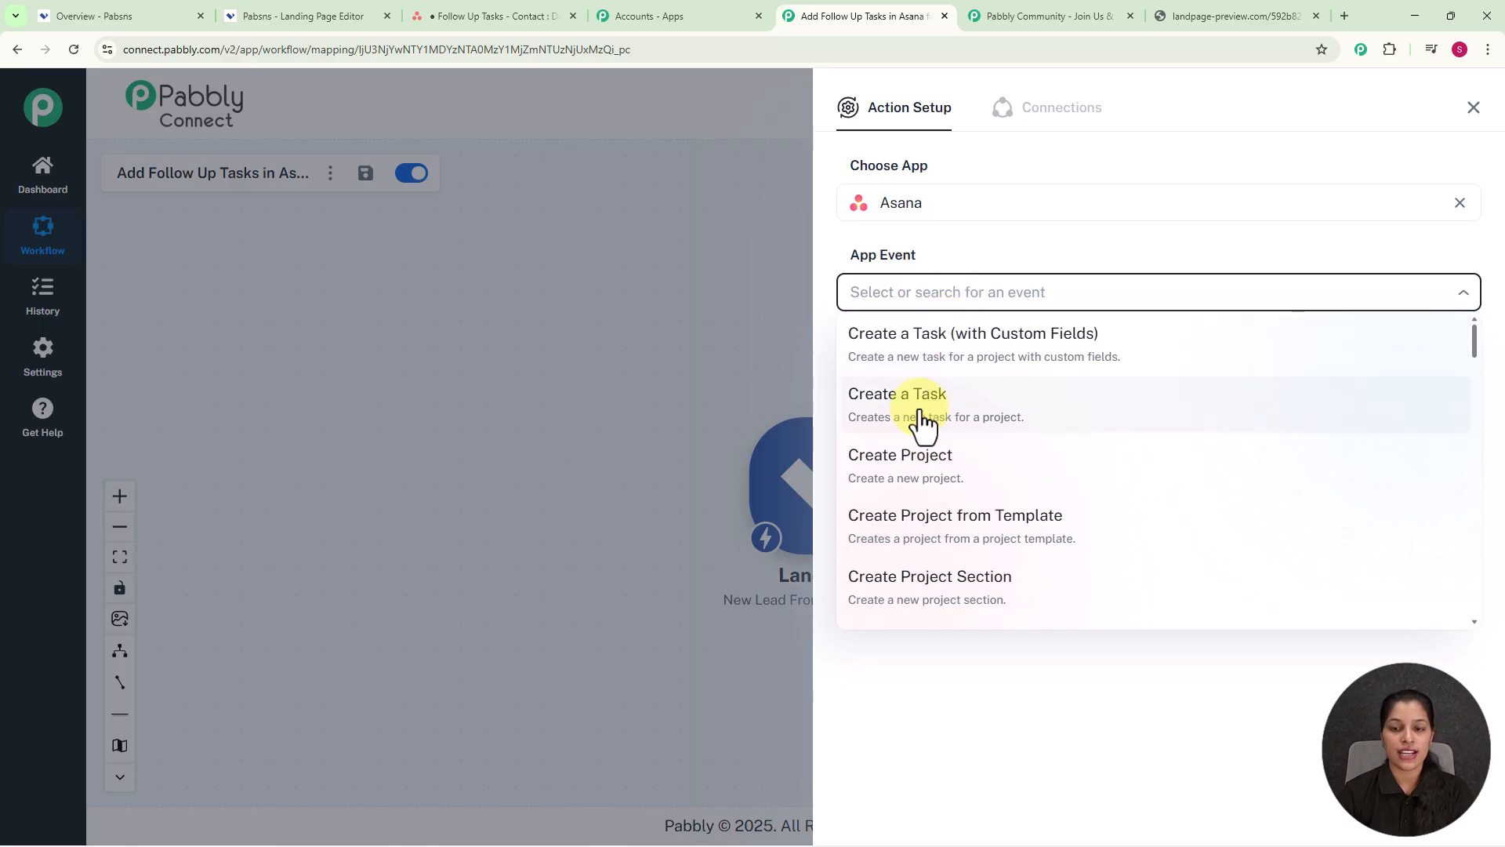
left_click(922, 423)
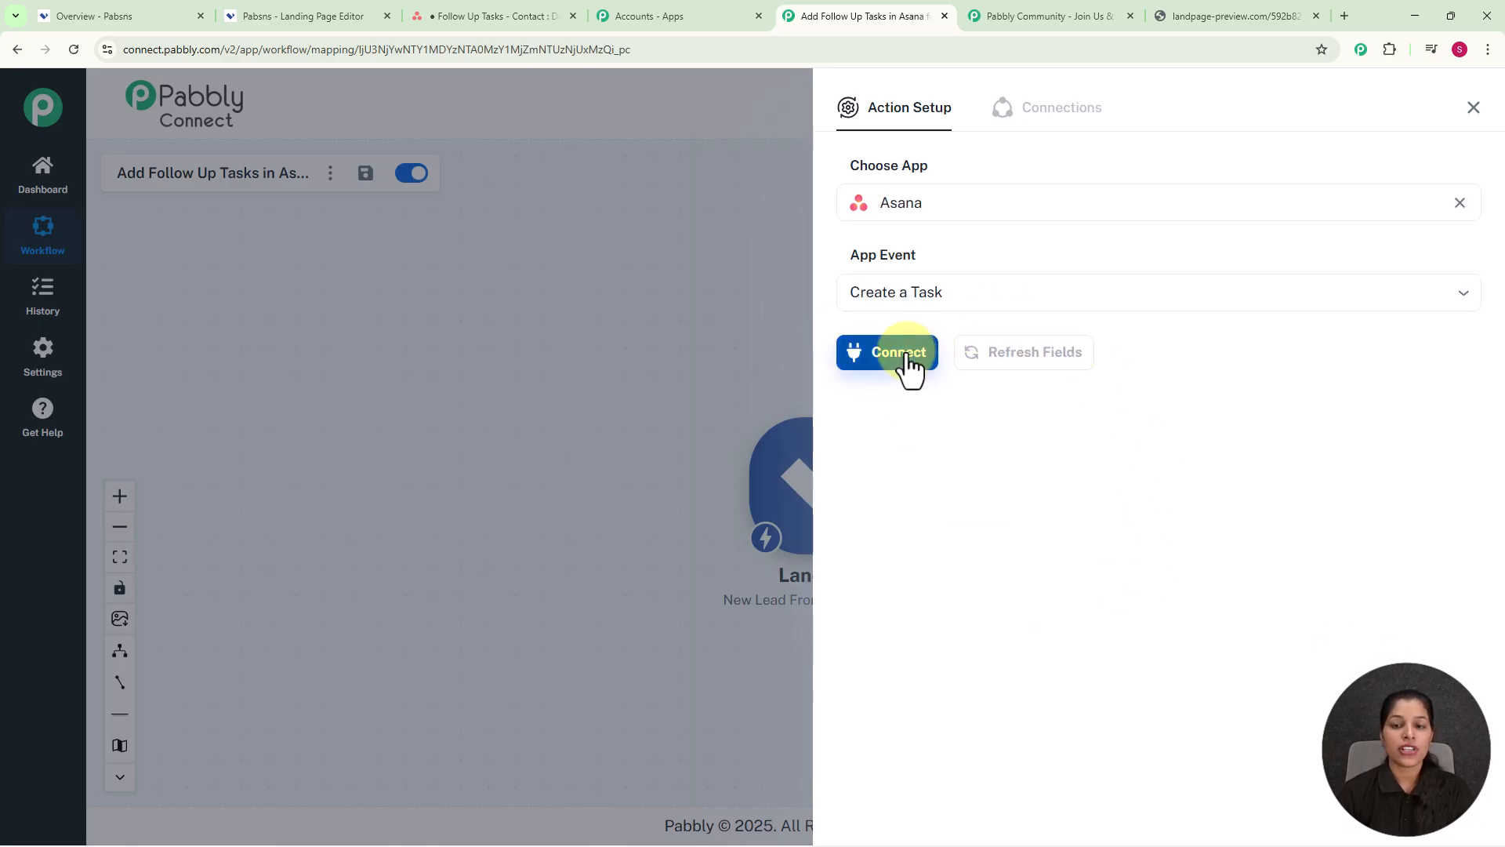
left_click(907, 357)
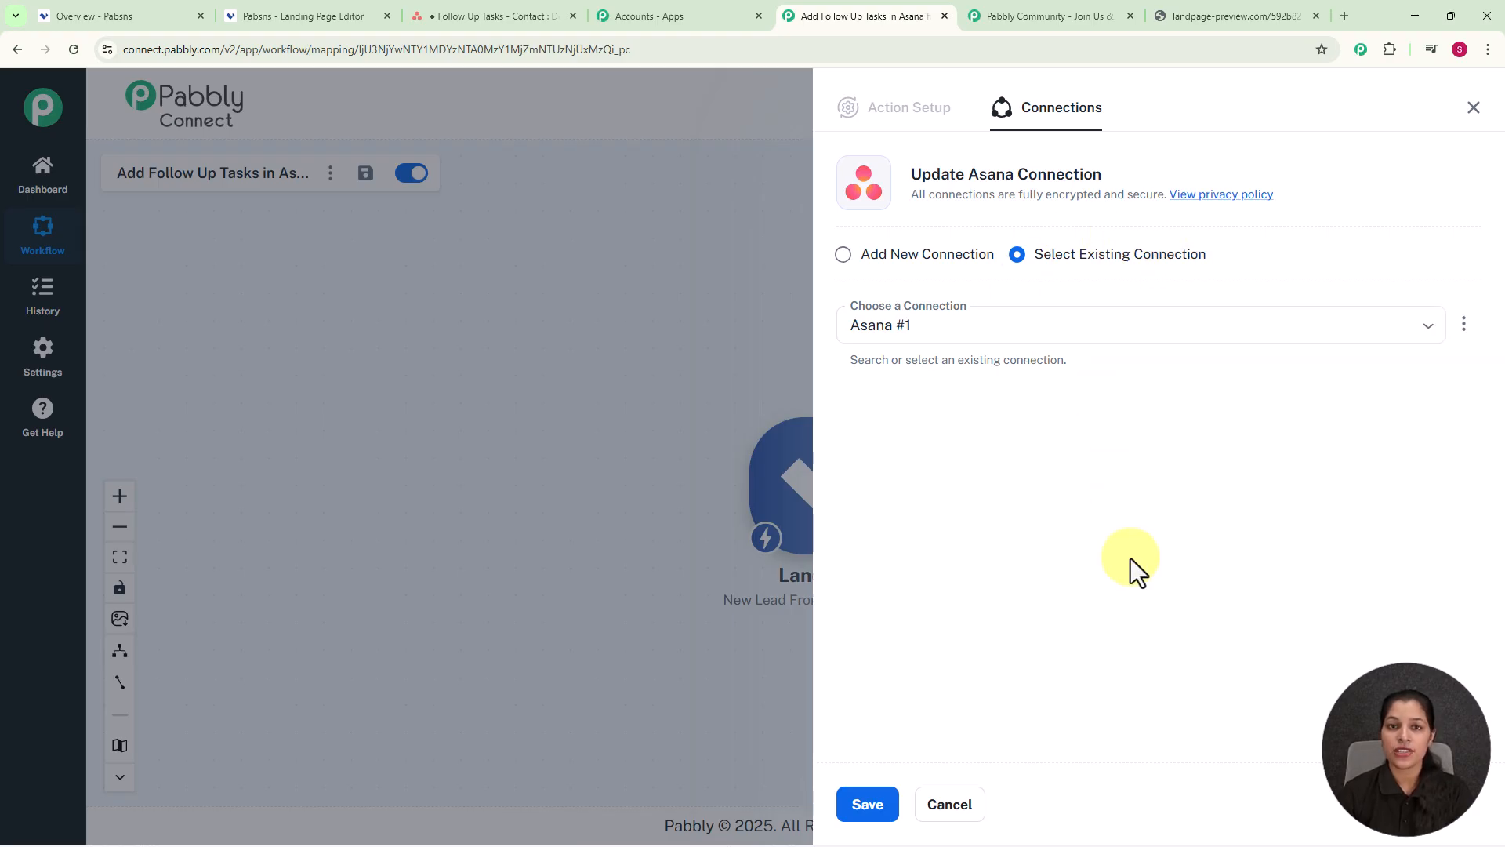
Step: Authorise a new Asana connection so the pabblytuts.com workspace and task fields appear
left_click(844, 254)
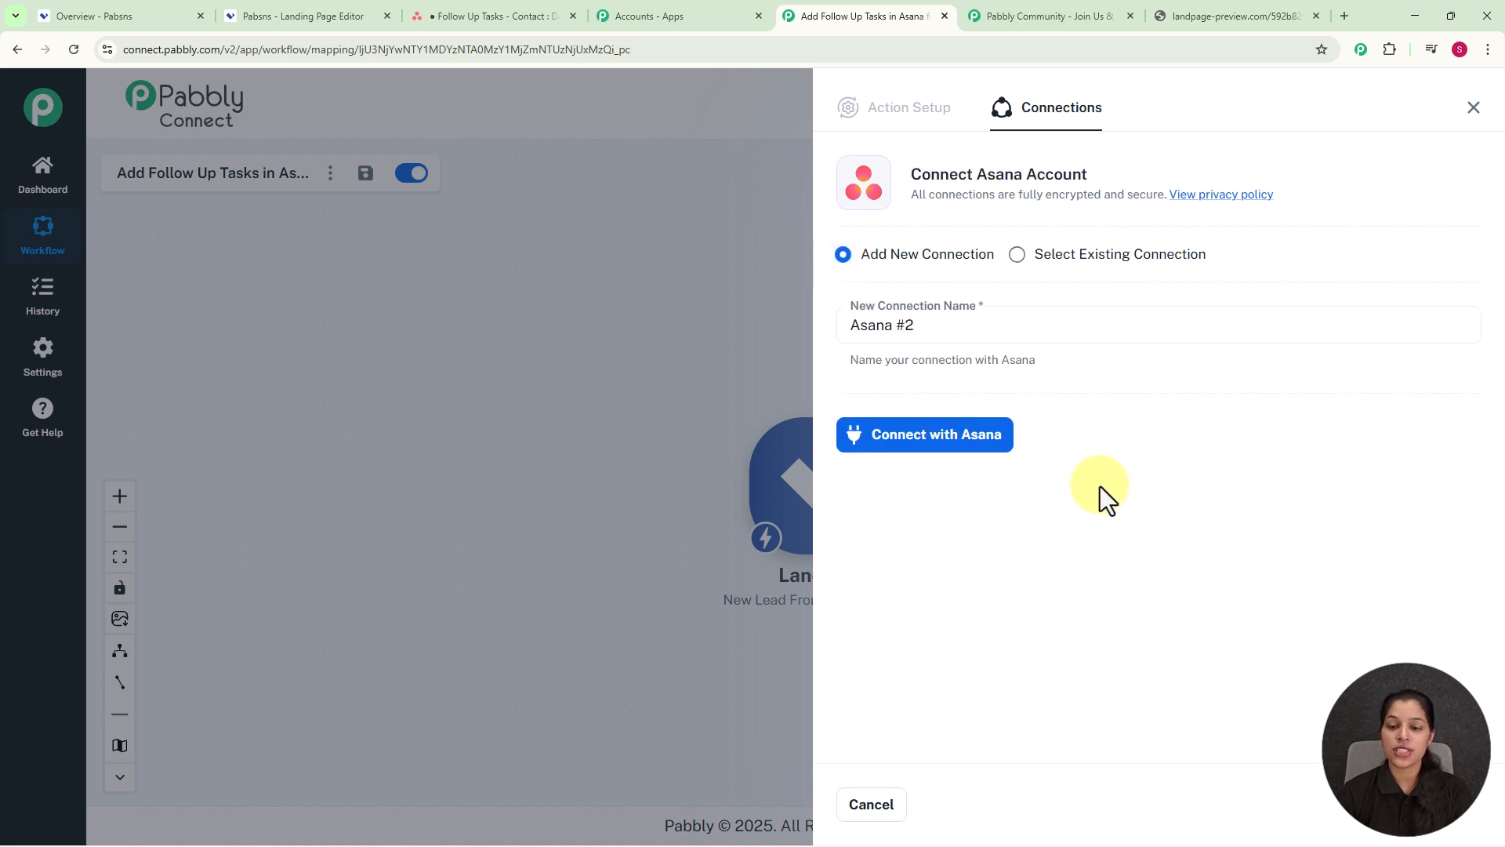
left_click(932, 443)
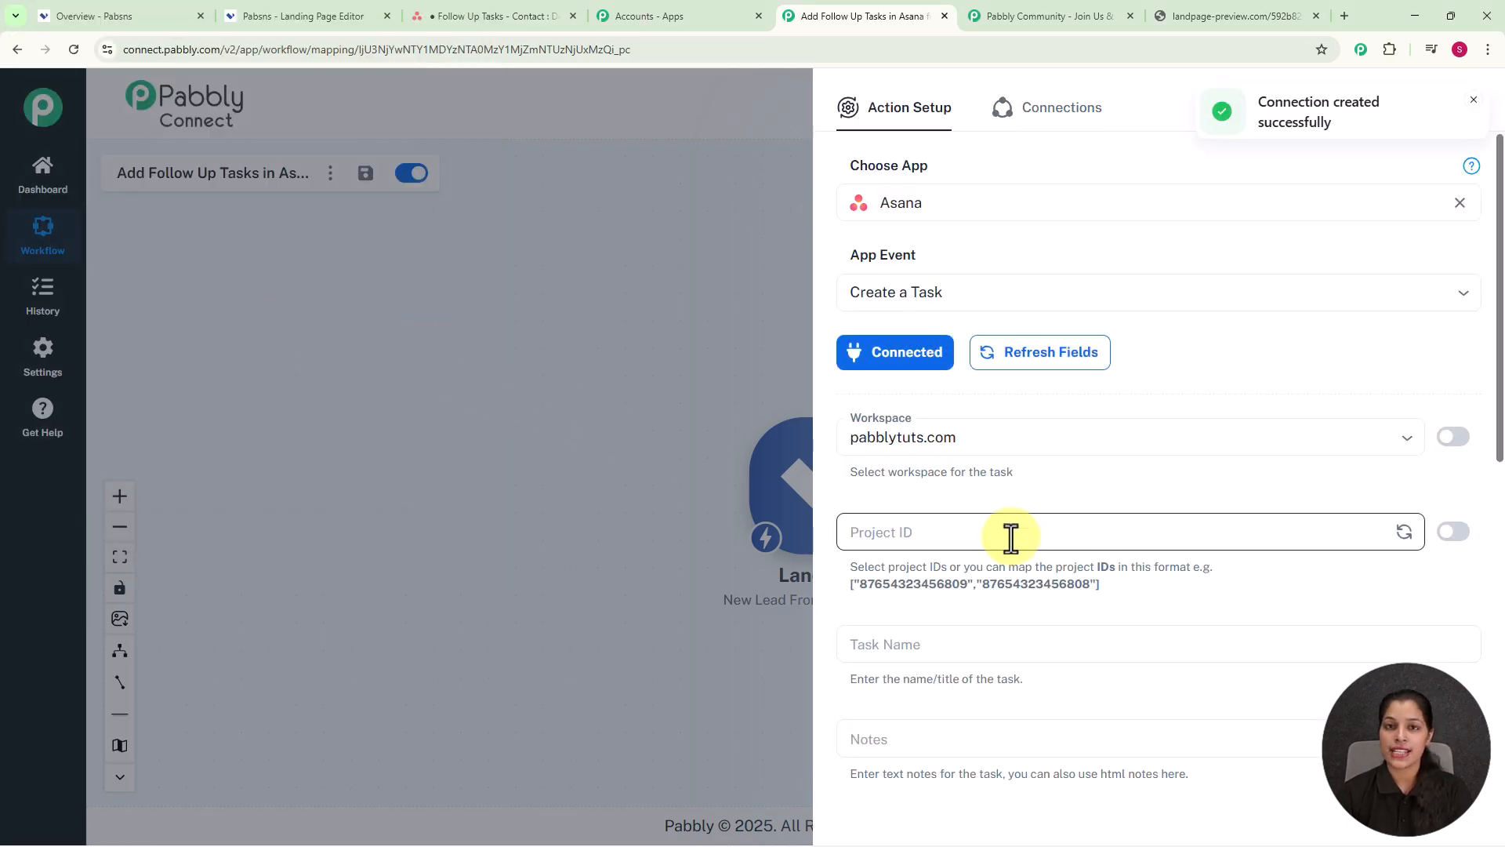
scroll(1011, 537, "down", 3)
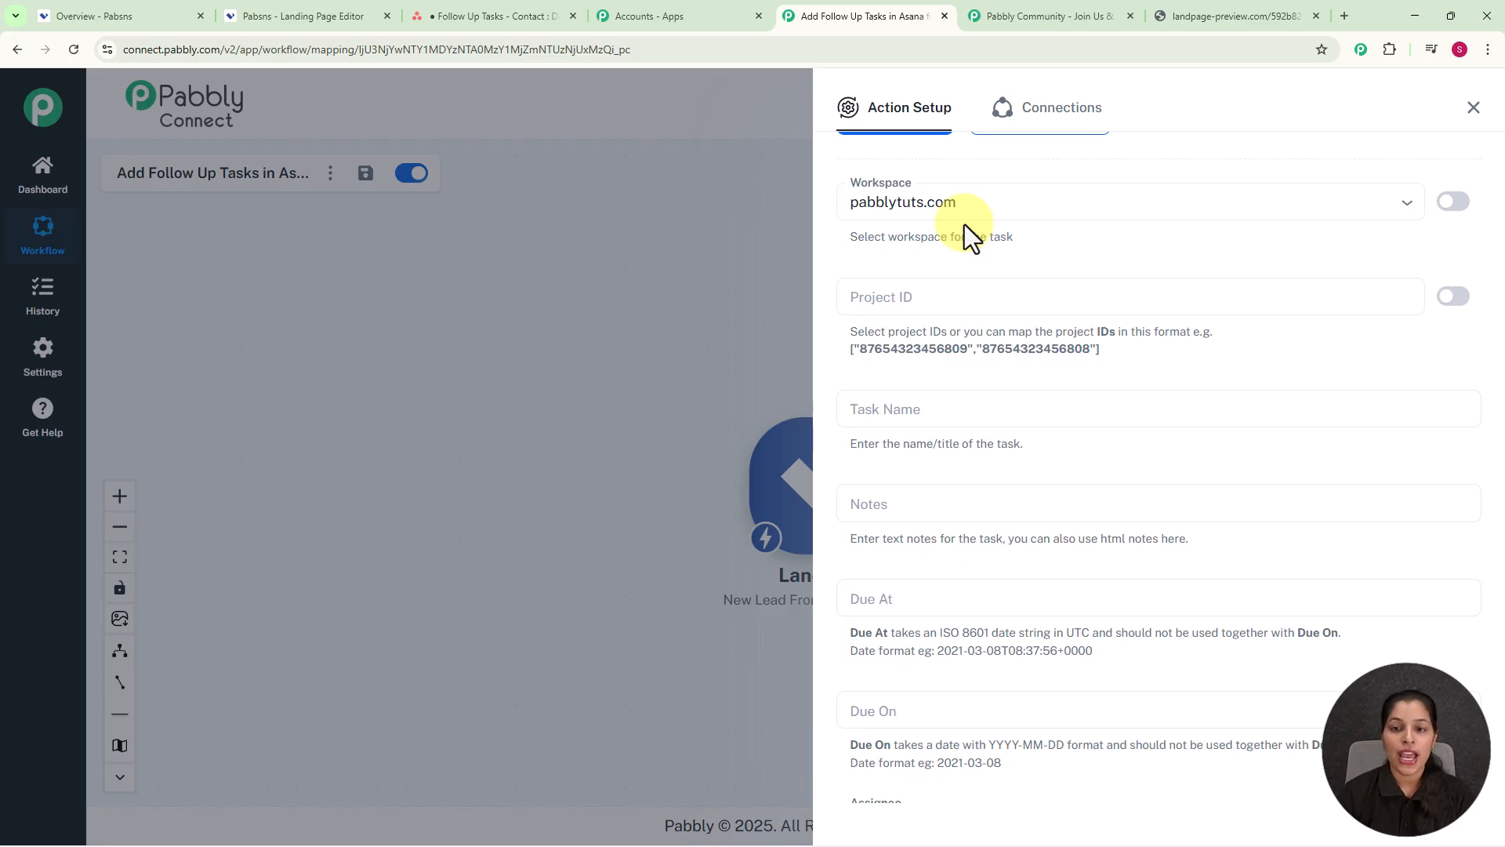
left_click(978, 297)
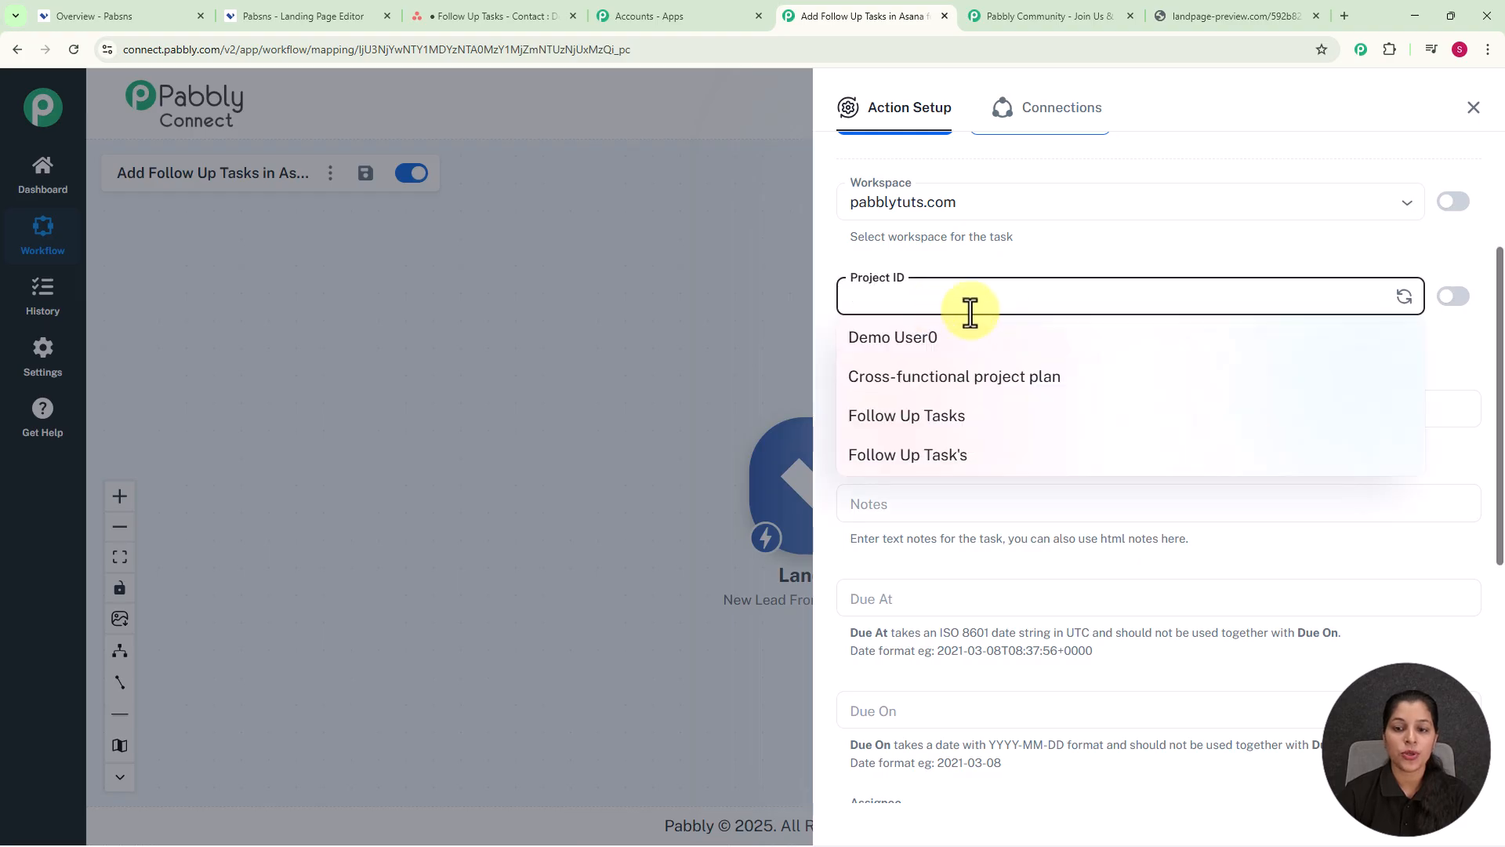
left_click(923, 421)
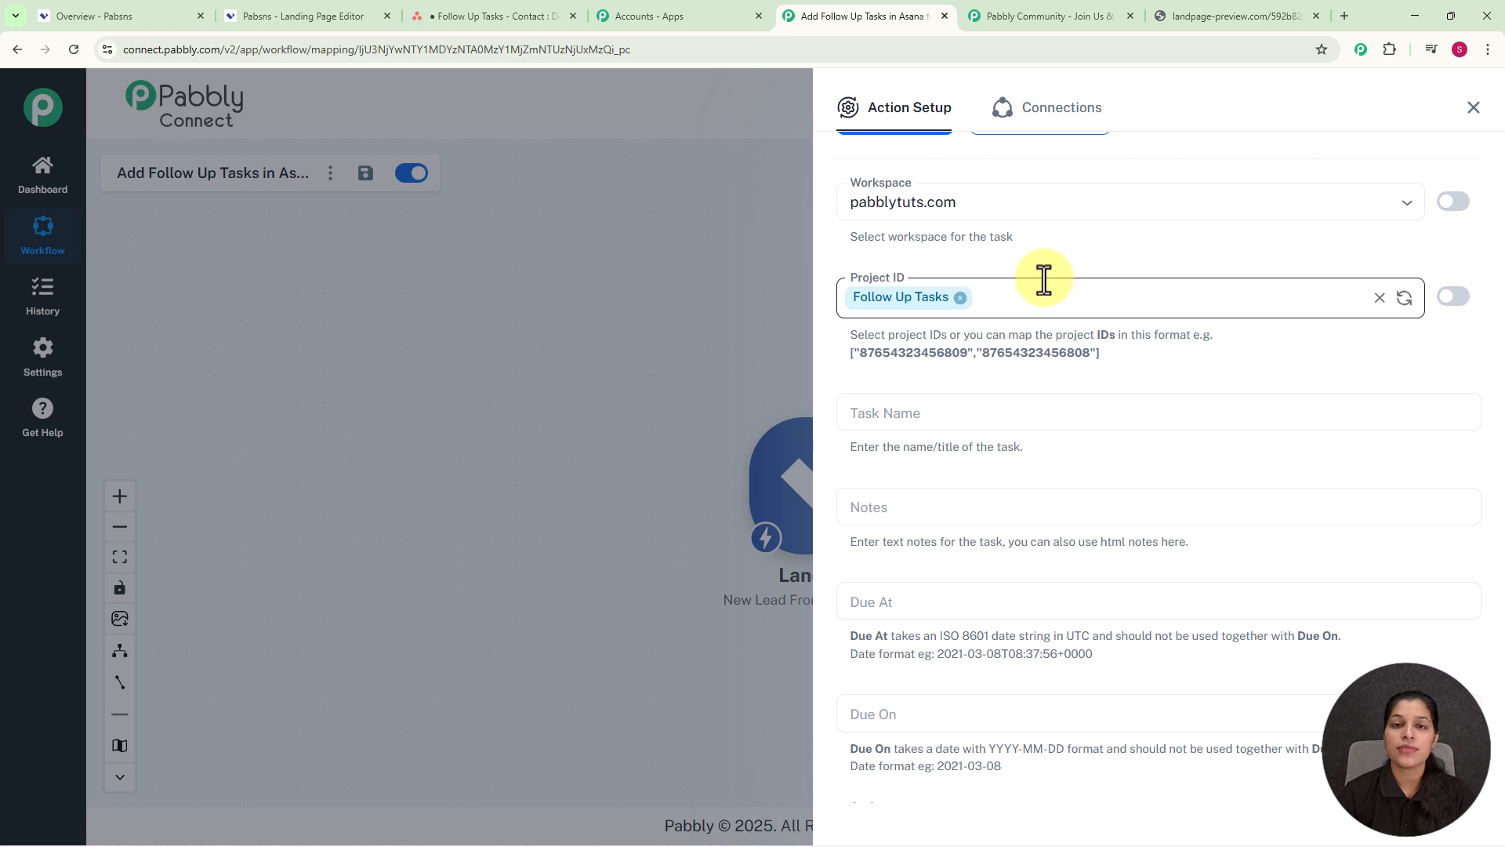
scroll(1044, 313, "down", 2)
left_click(1043, 350)
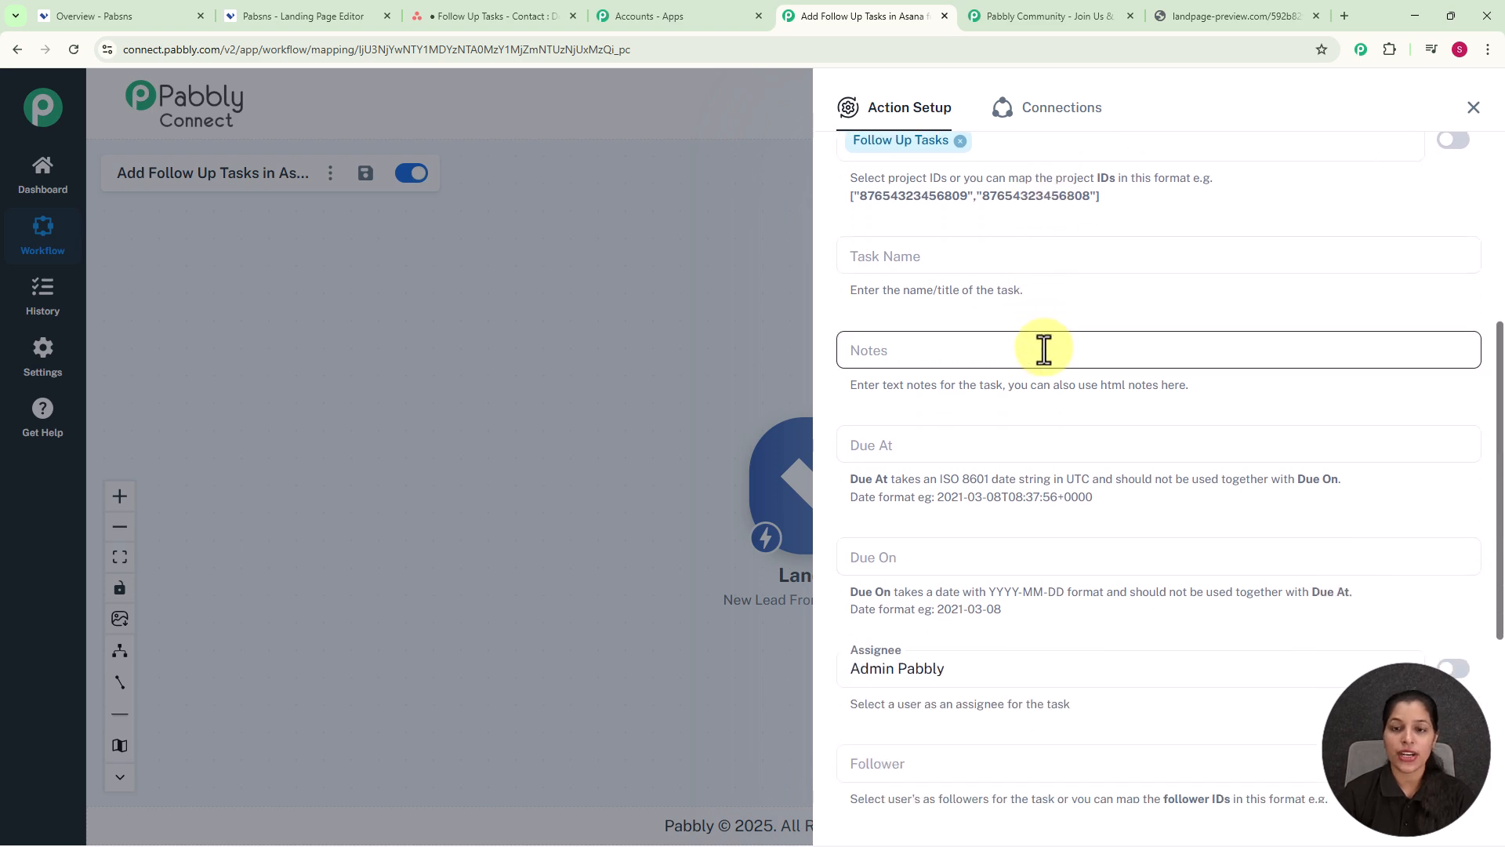
scroll(1044, 349, "up", 1)
left_click(1043, 350)
left_click(1028, 430)
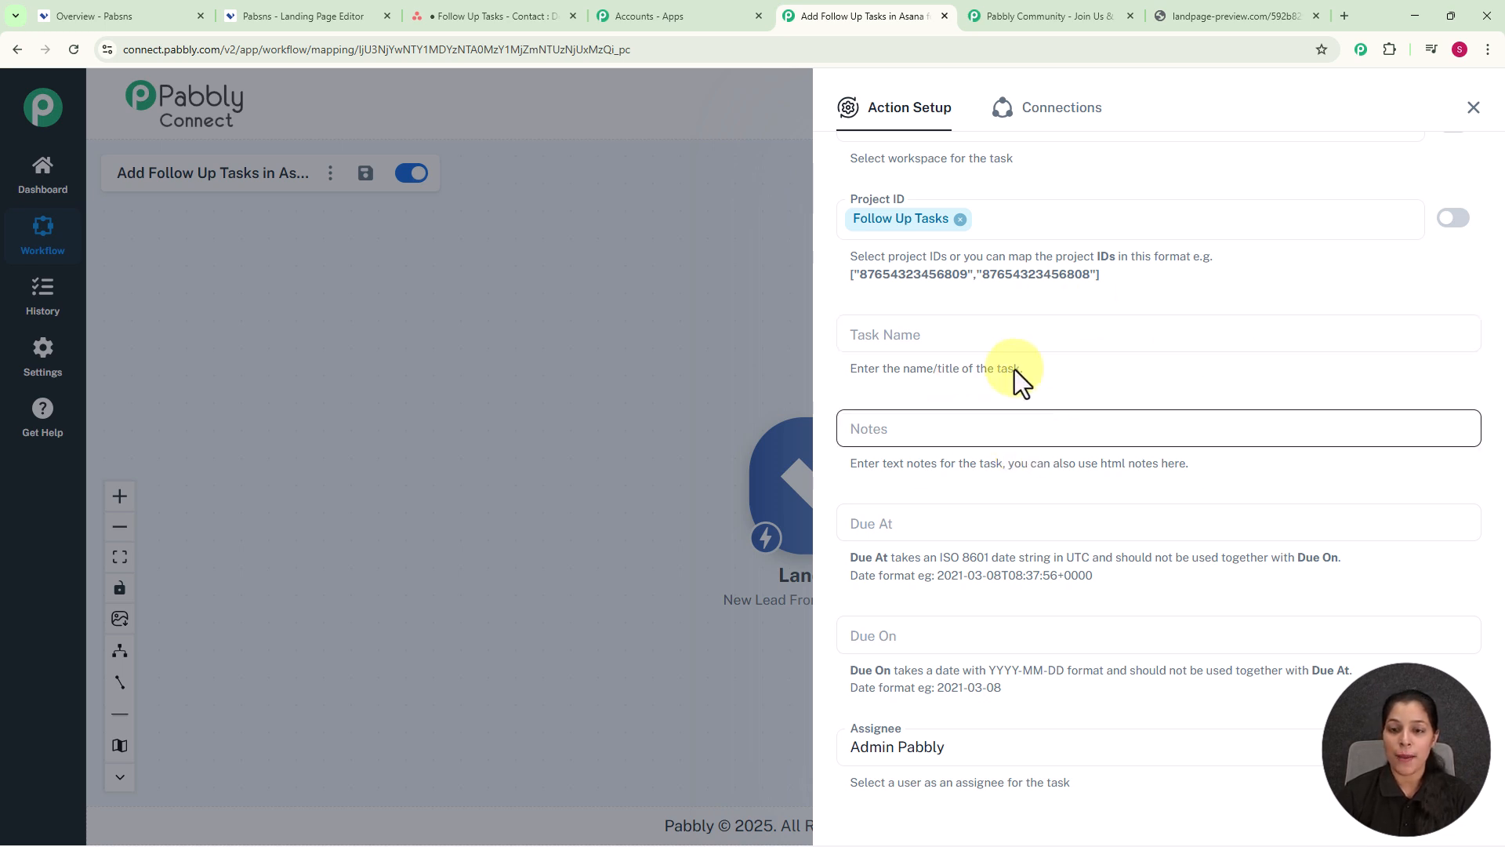
Step: Set Task Name to 'Contact :' followed by the mapped Landingi lead name field
left_click(954, 343)
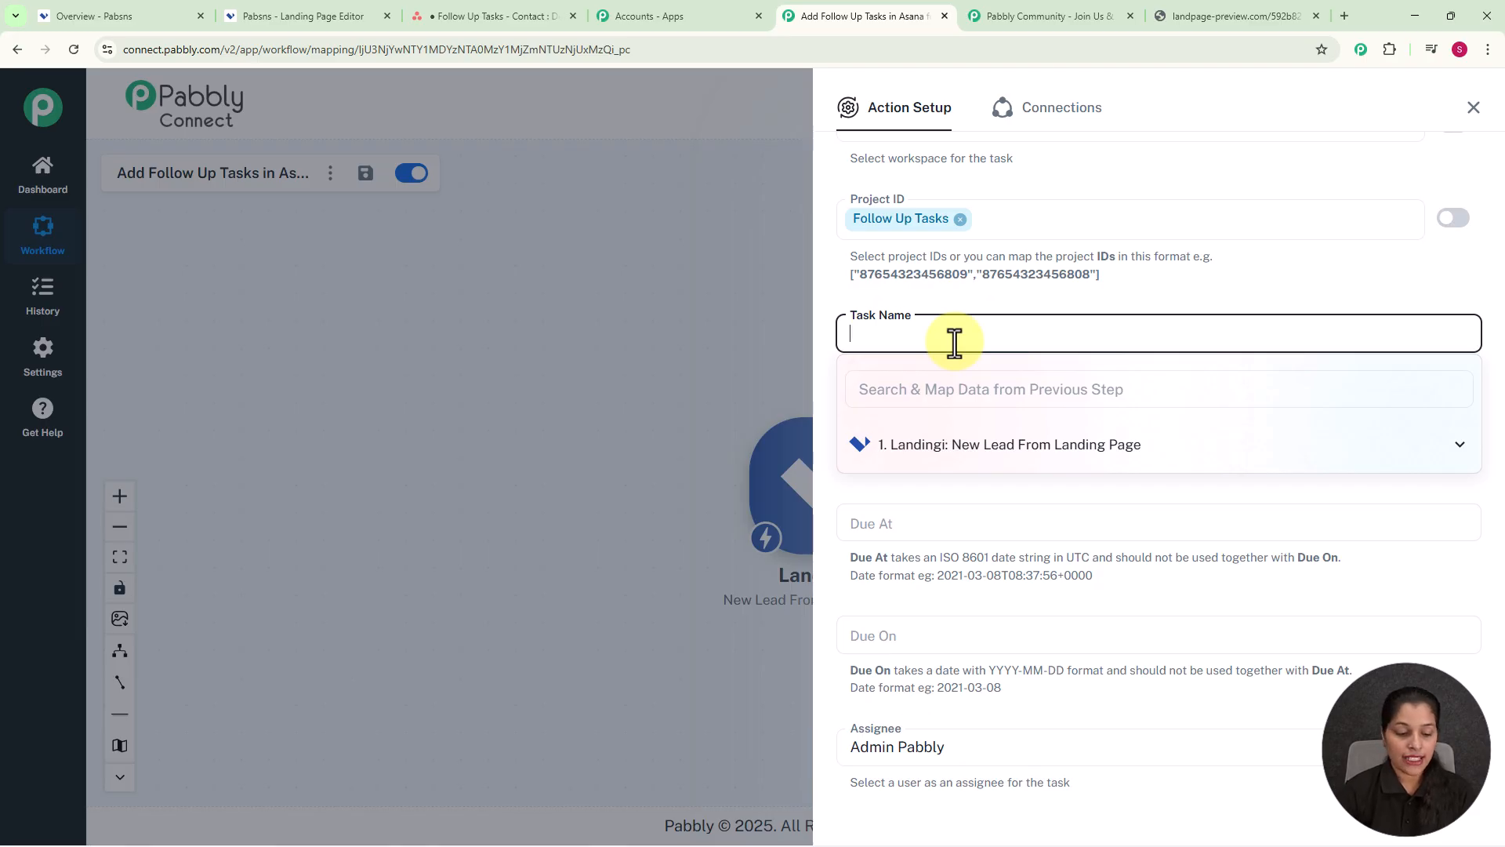
type("Contact :")
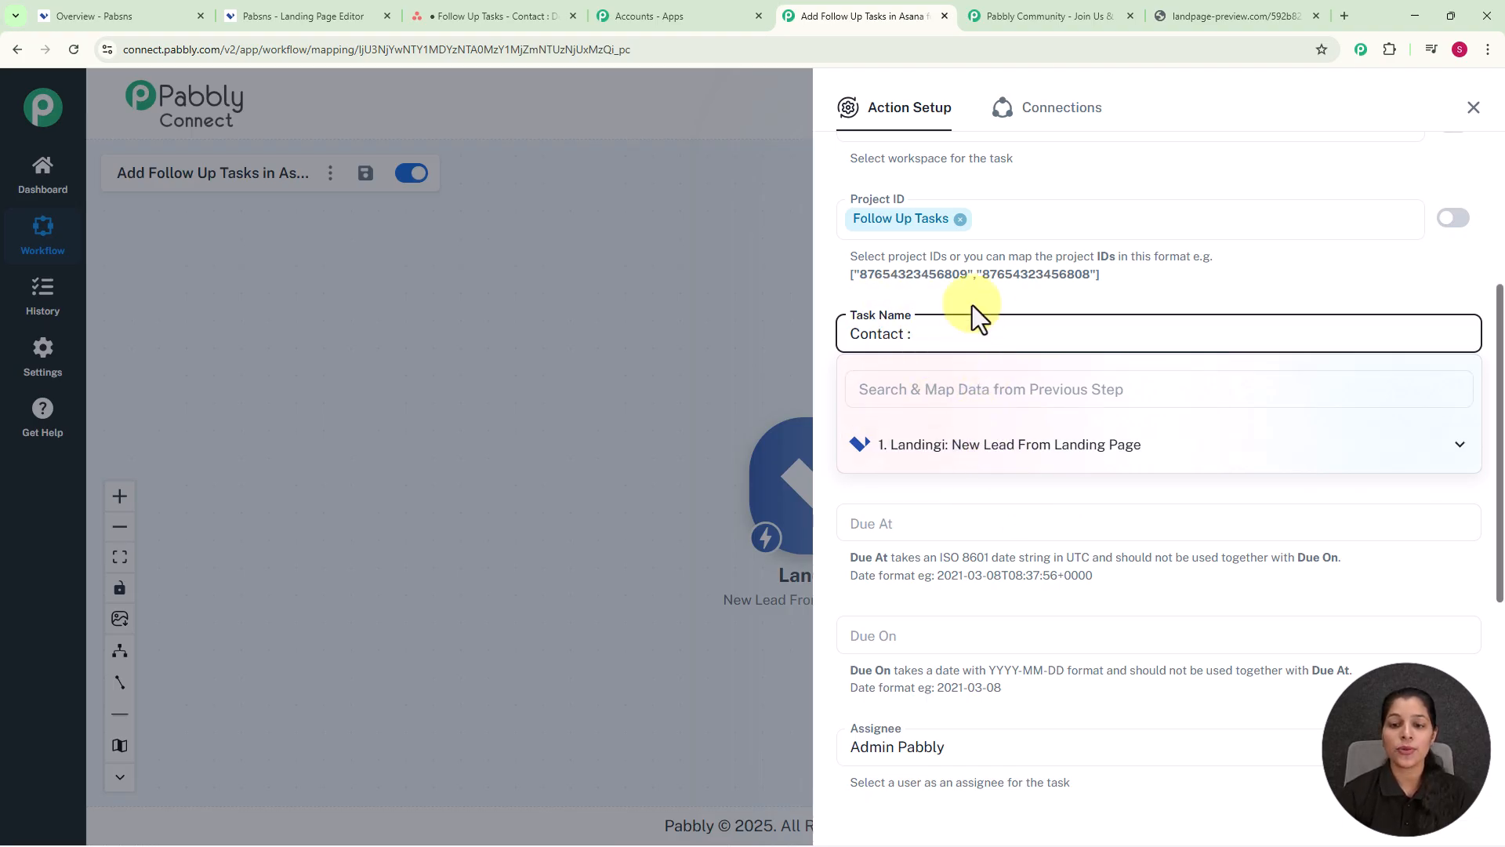
left_click(1003, 458)
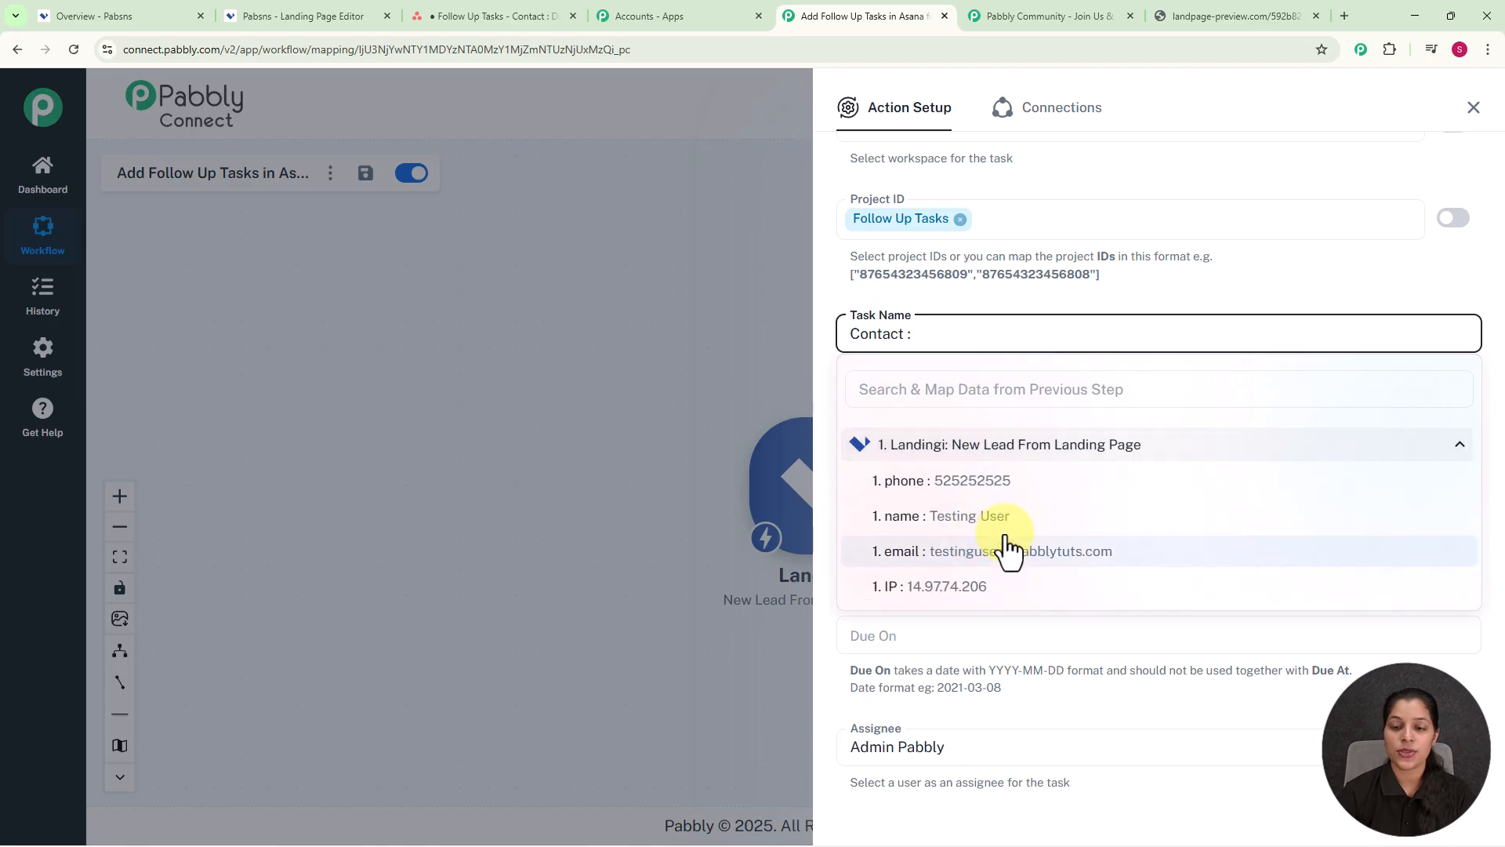
left_click(966, 518)
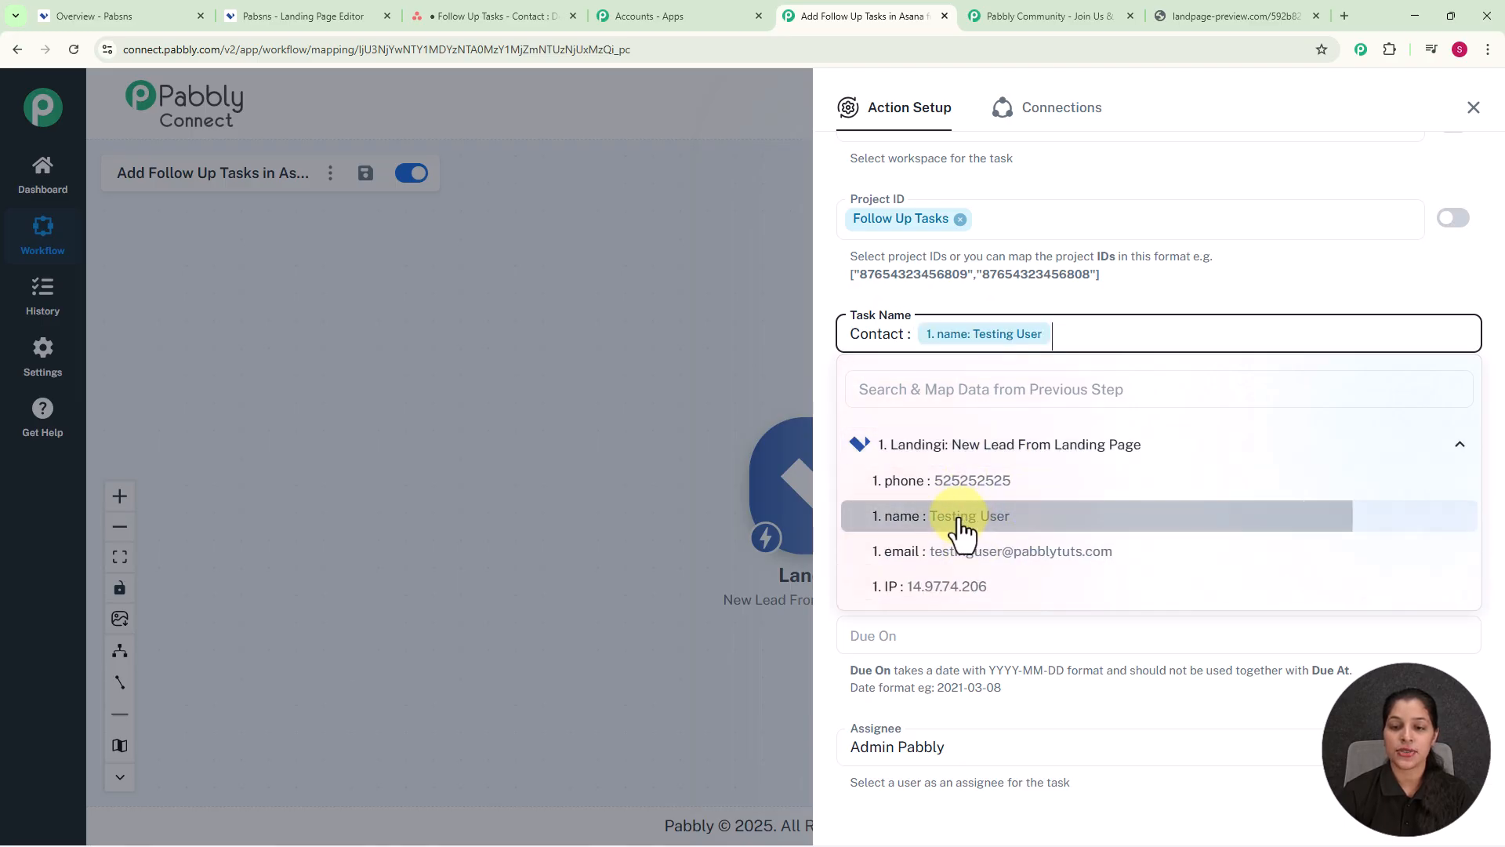
left_click(760, 316)
left_click(874, 335)
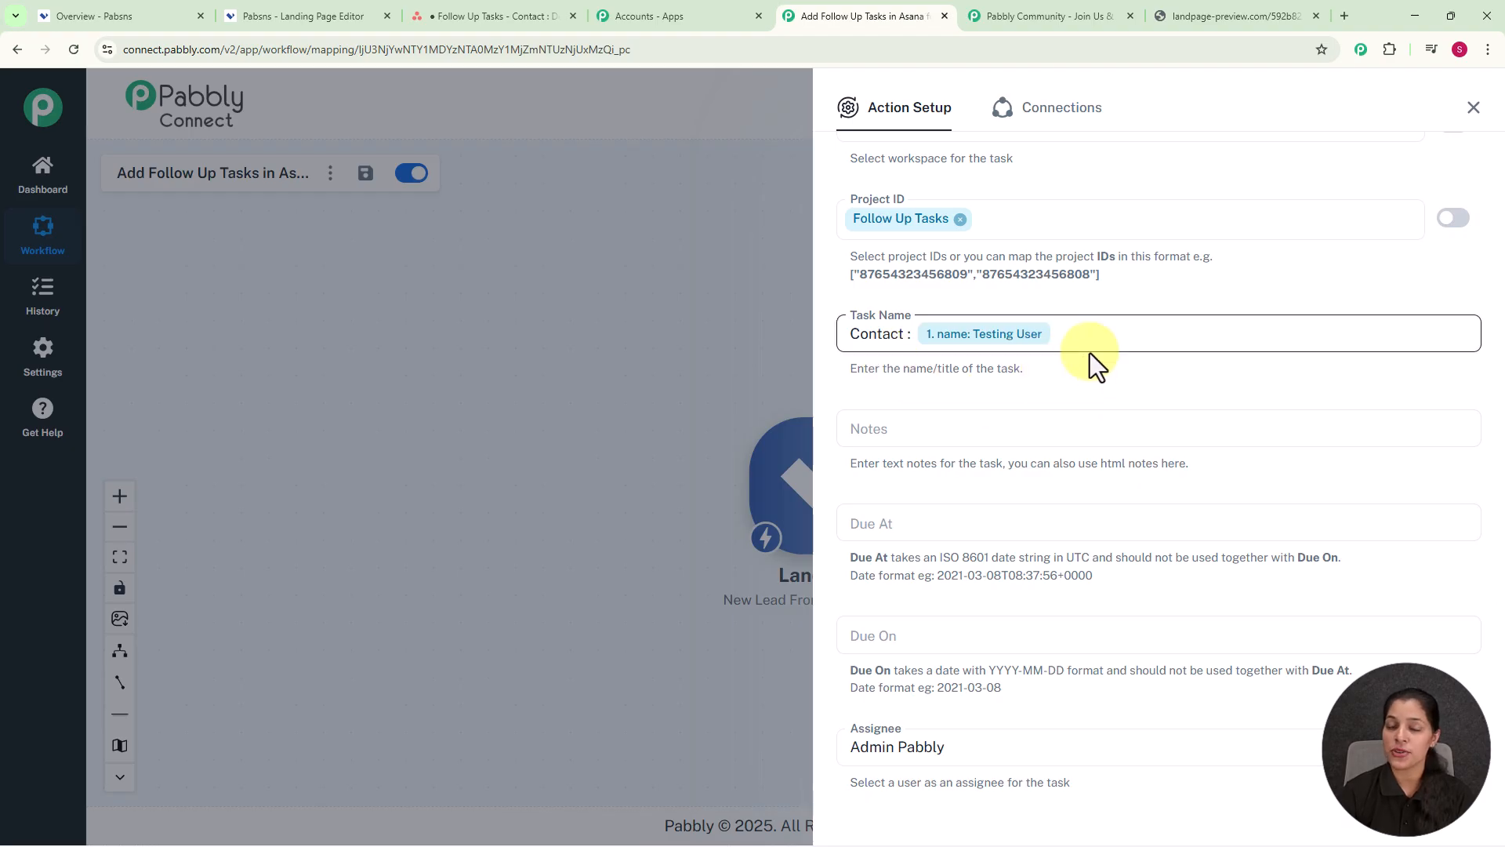
scroll(1090, 353, "down", 1)
left_click(1067, 352)
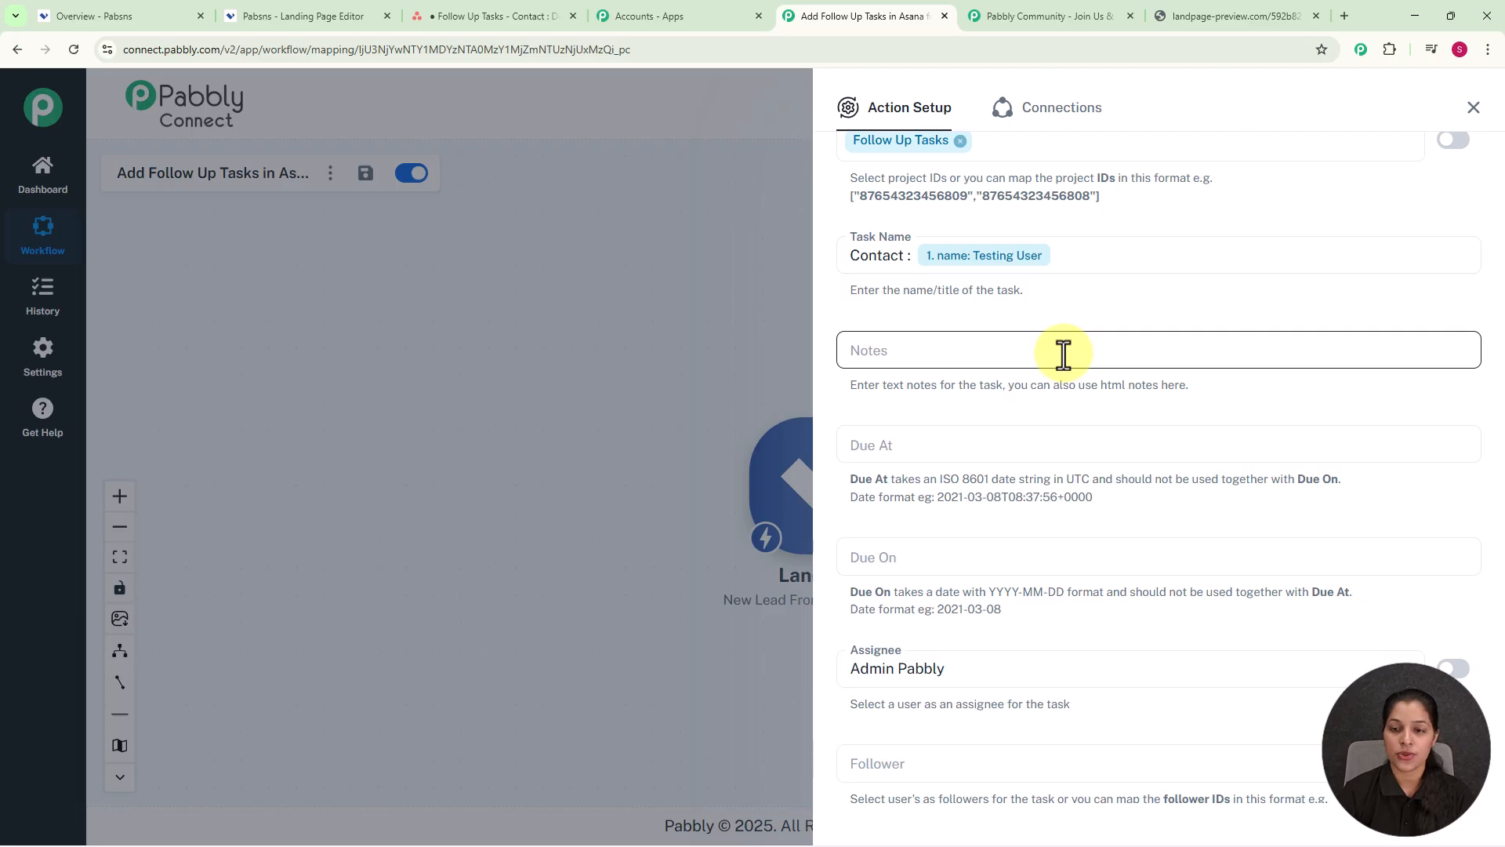
Step: Fill Notes with the mapped email, 'Phone Number:' plus mapped phone, and a 24-hour follow-up note
left_click(1063, 354)
type("Email ?")
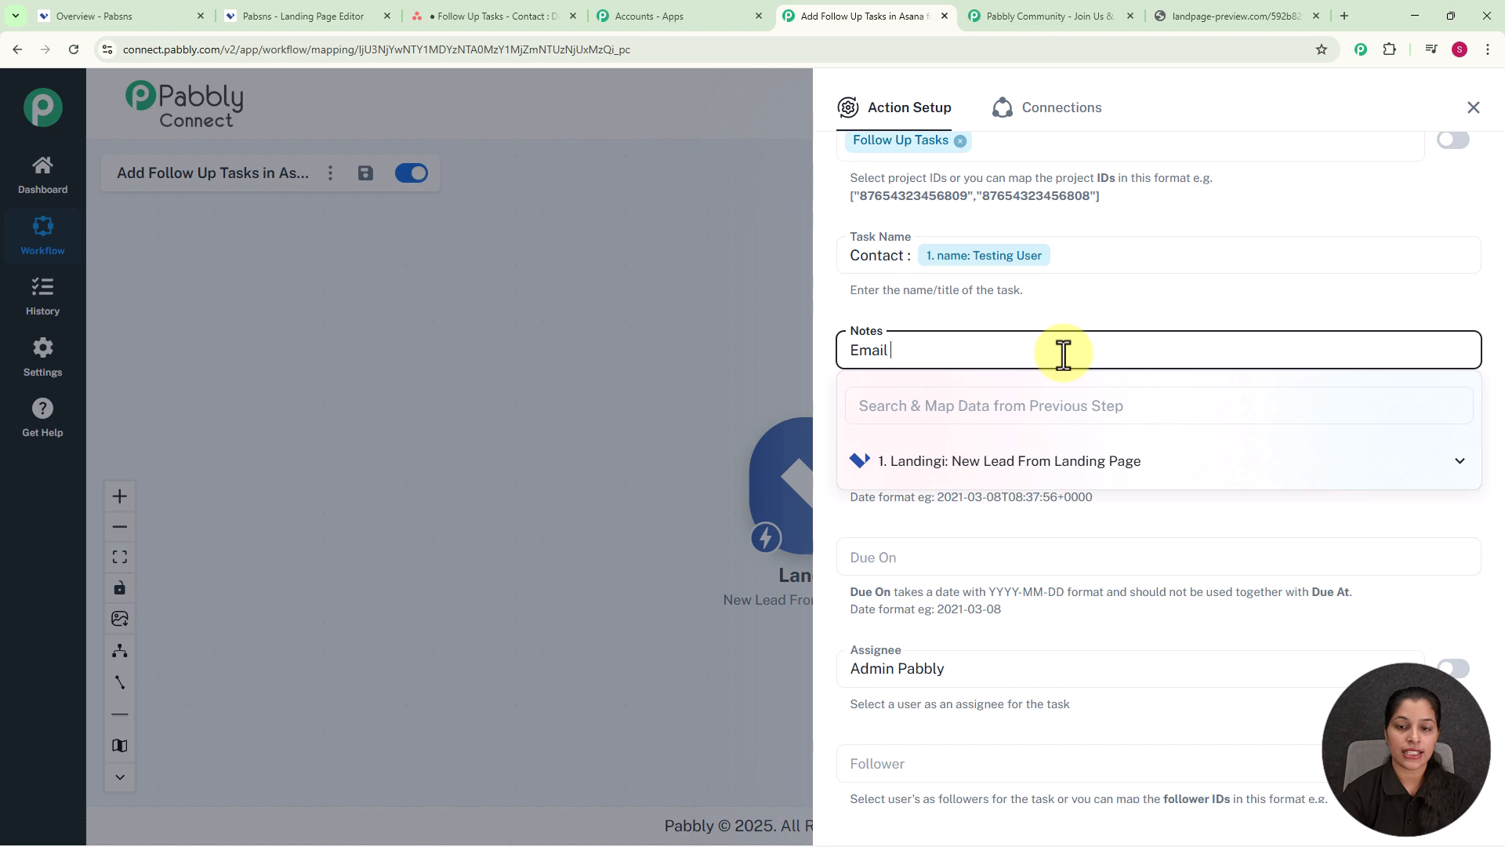
left_click(1070, 467)
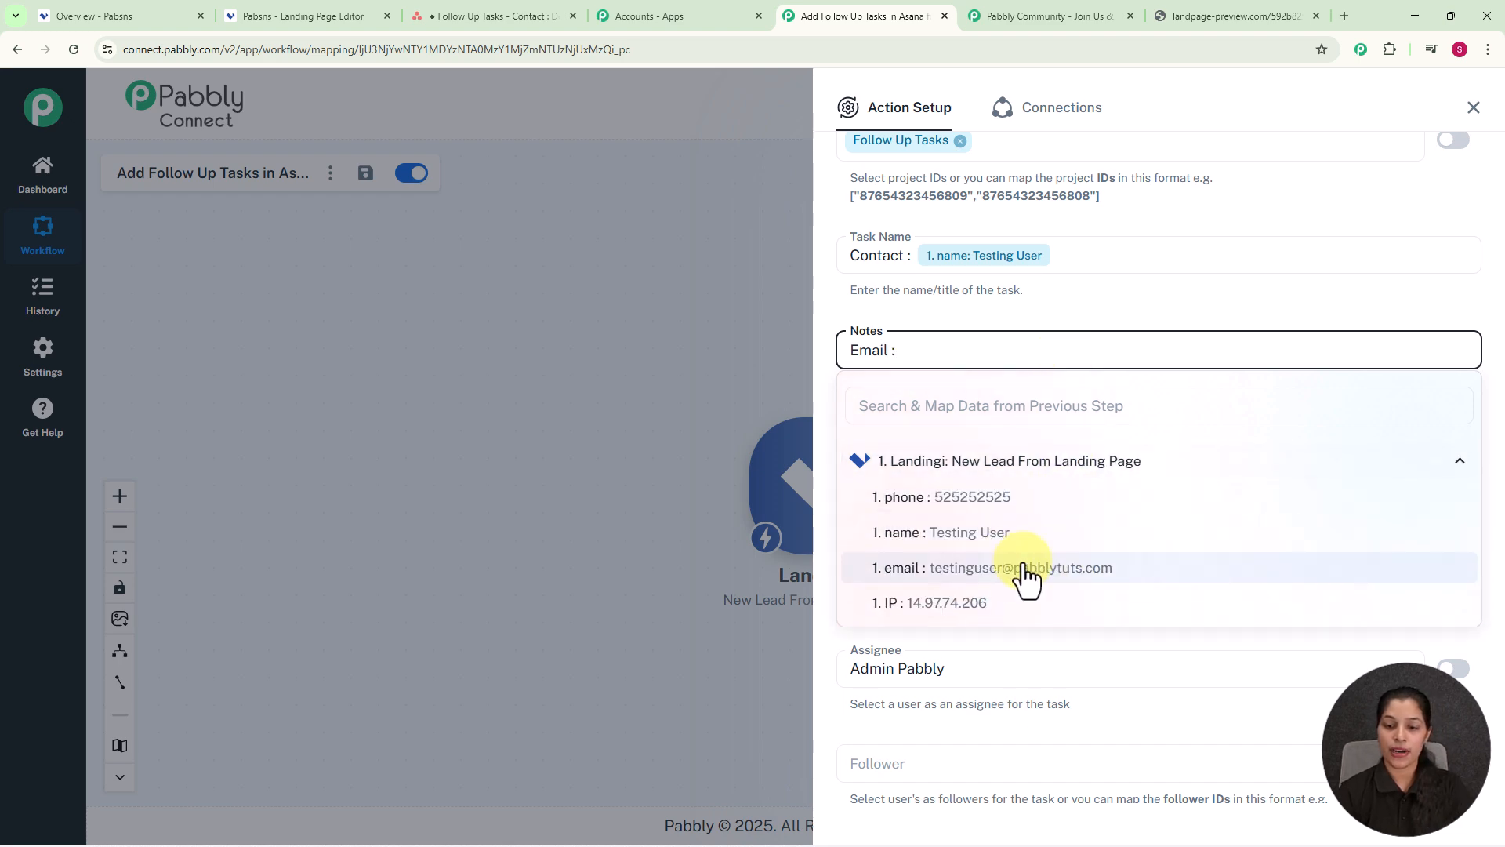
left_click(1000, 567)
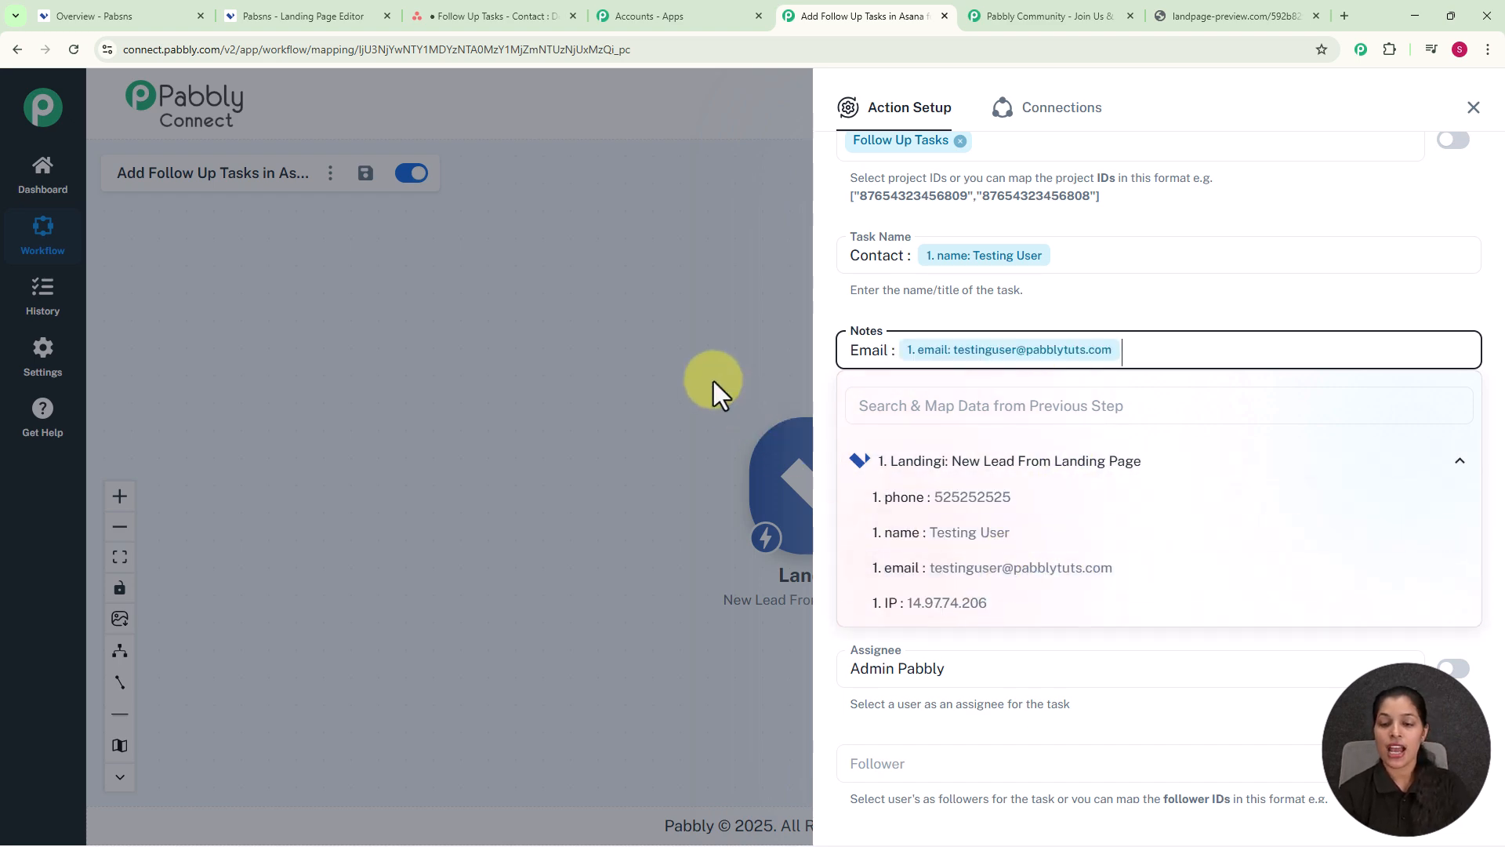
key("Return")
type("O")
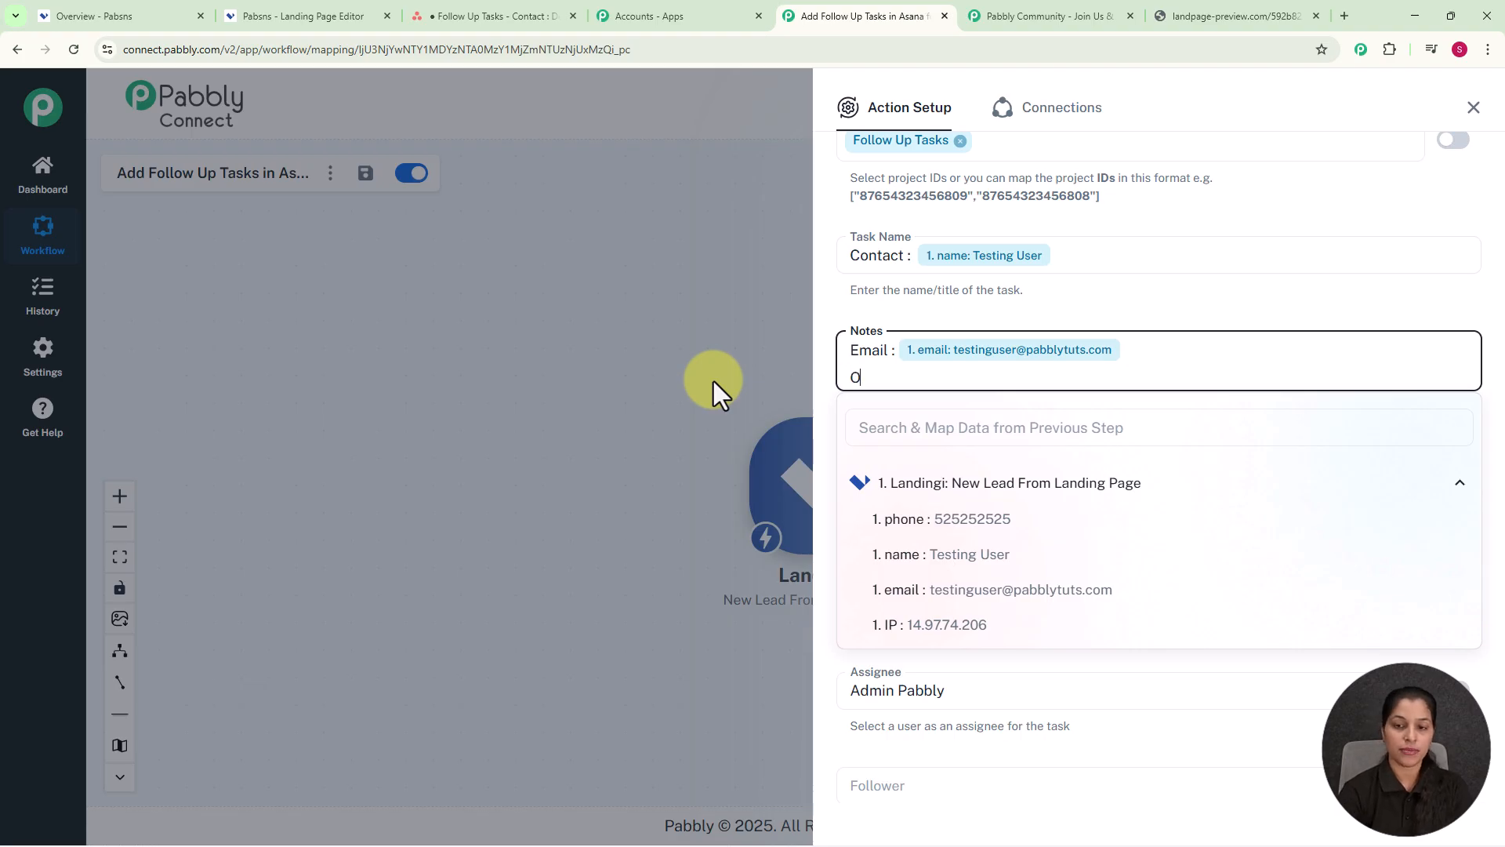
key("BackSpace")
type("Phone Number:")
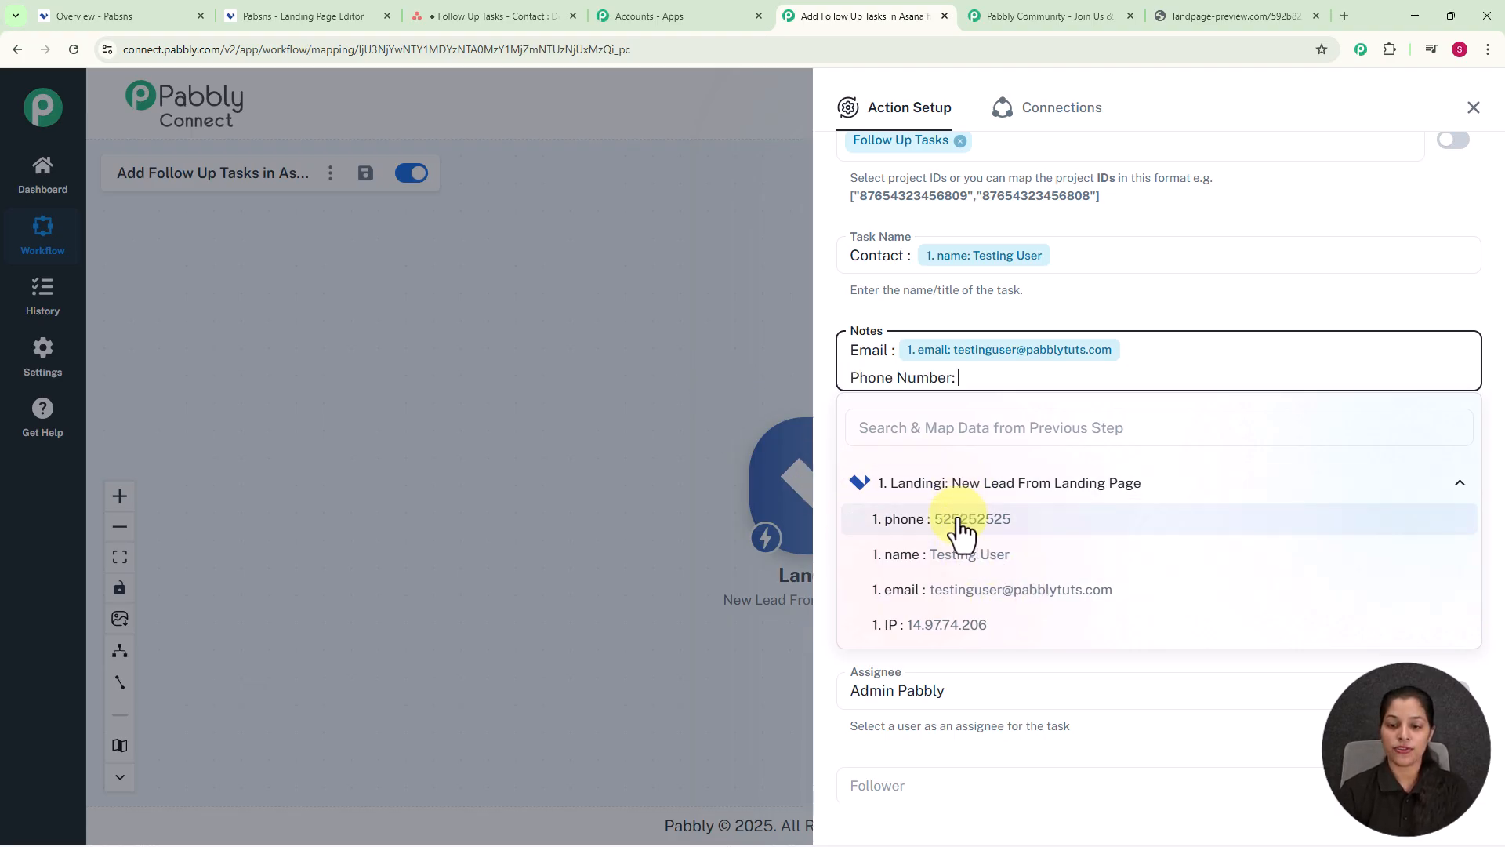
left_click(960, 521)
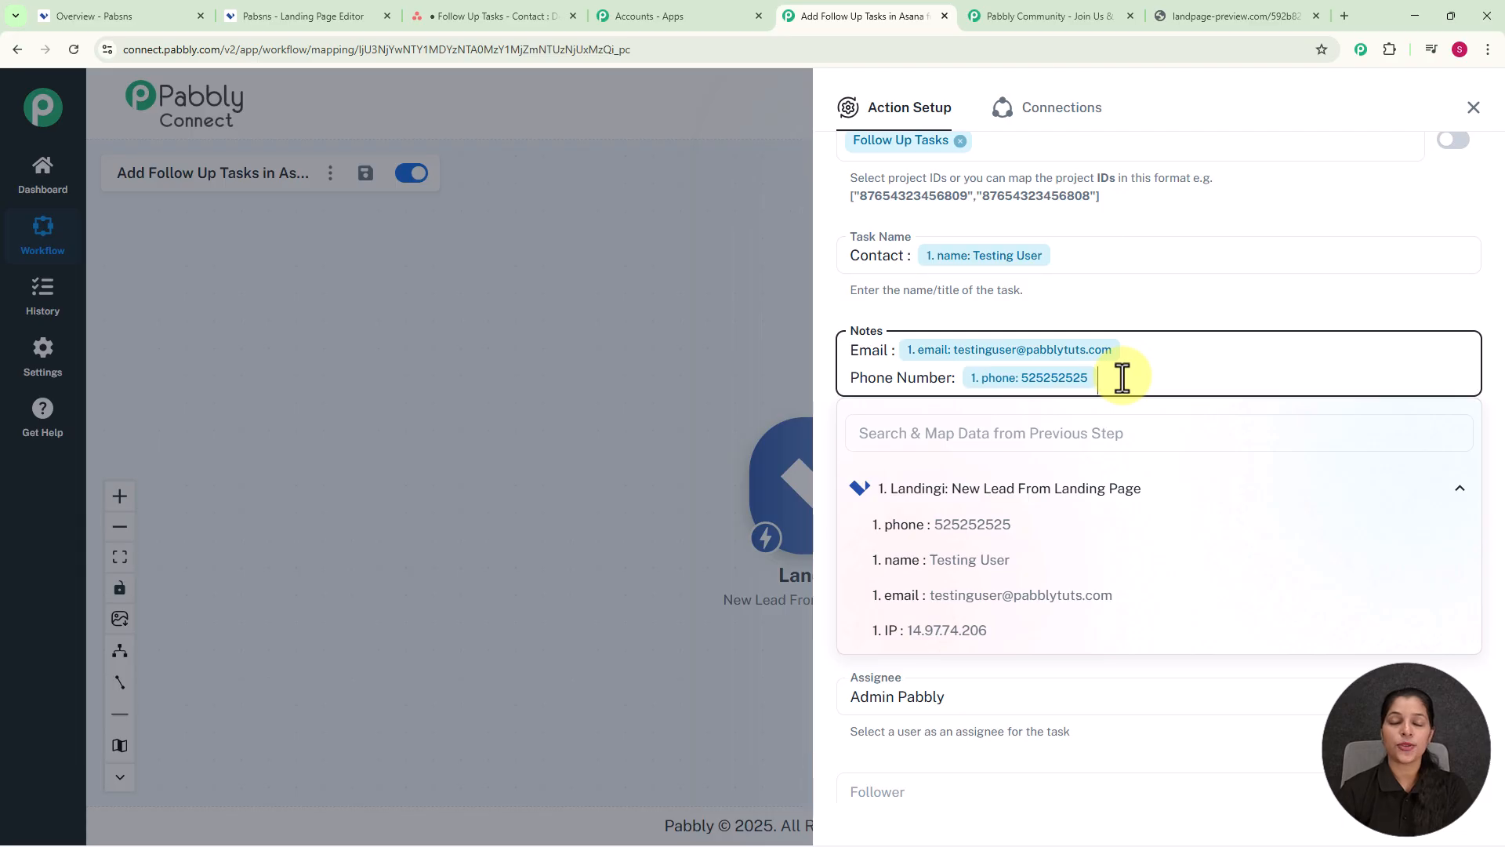
type("Lead captured from Landing Page. Follow up with the client within 24 hours.")
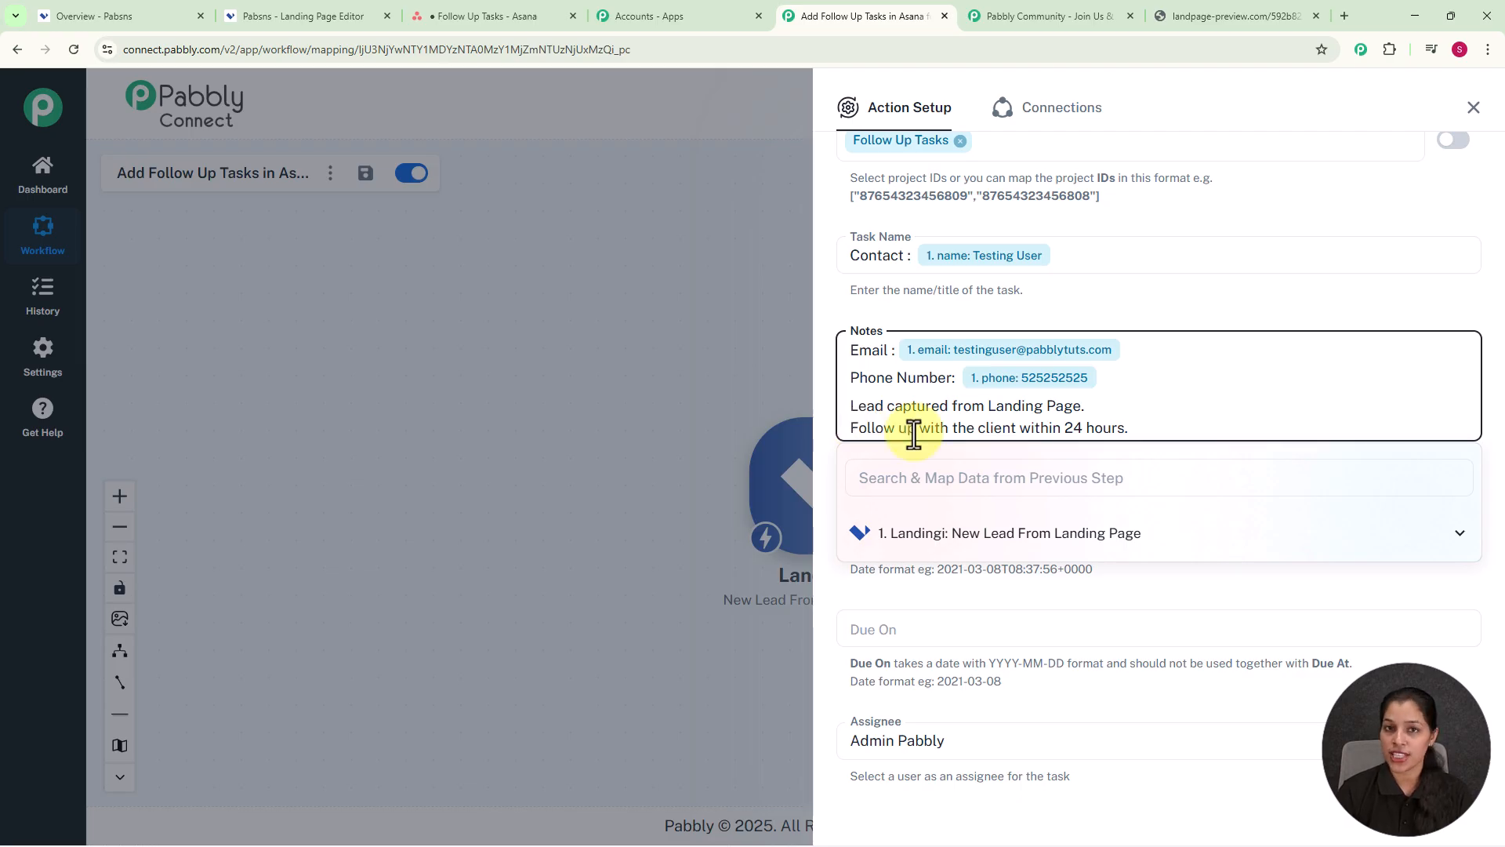
Step: Save the Asana step, send a test request, and review the returned task data
left_click(753, 423)
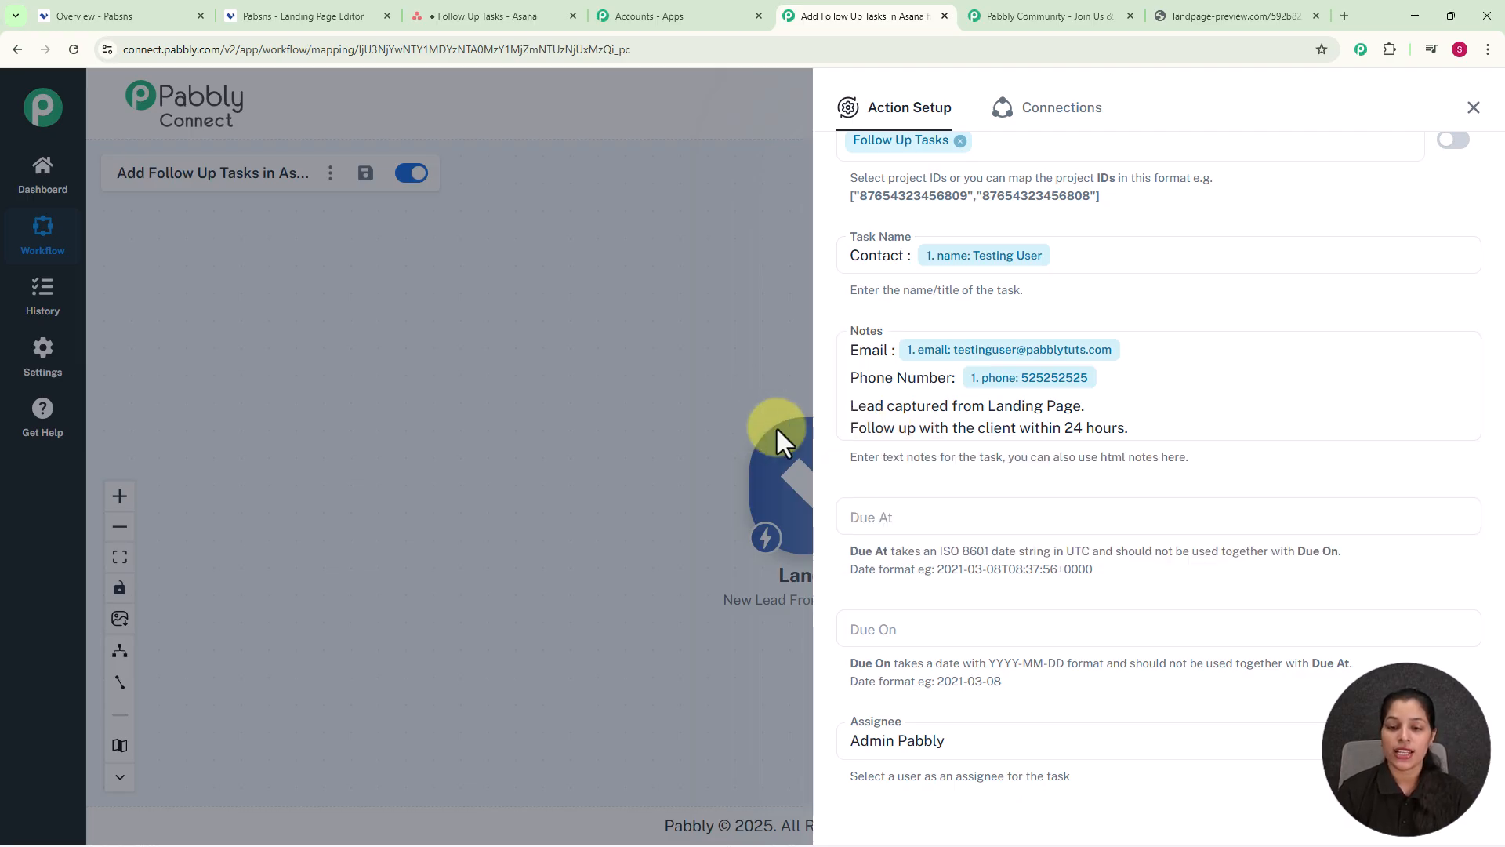
scroll(1019, 470, "down", 2)
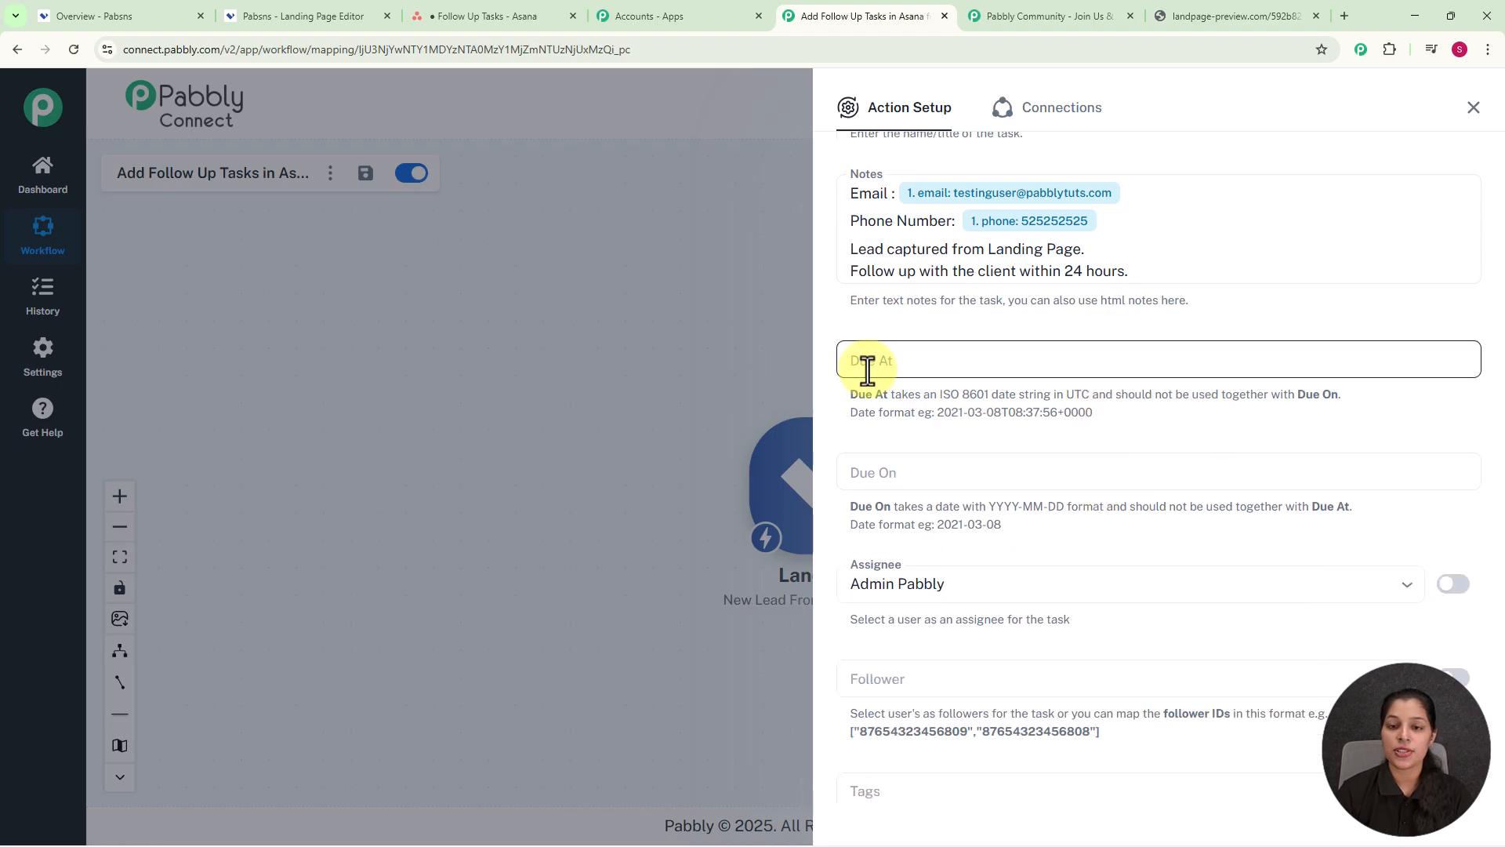
scroll(1013, 382, "down", 2)
scroll(1079, 349, "down", 2)
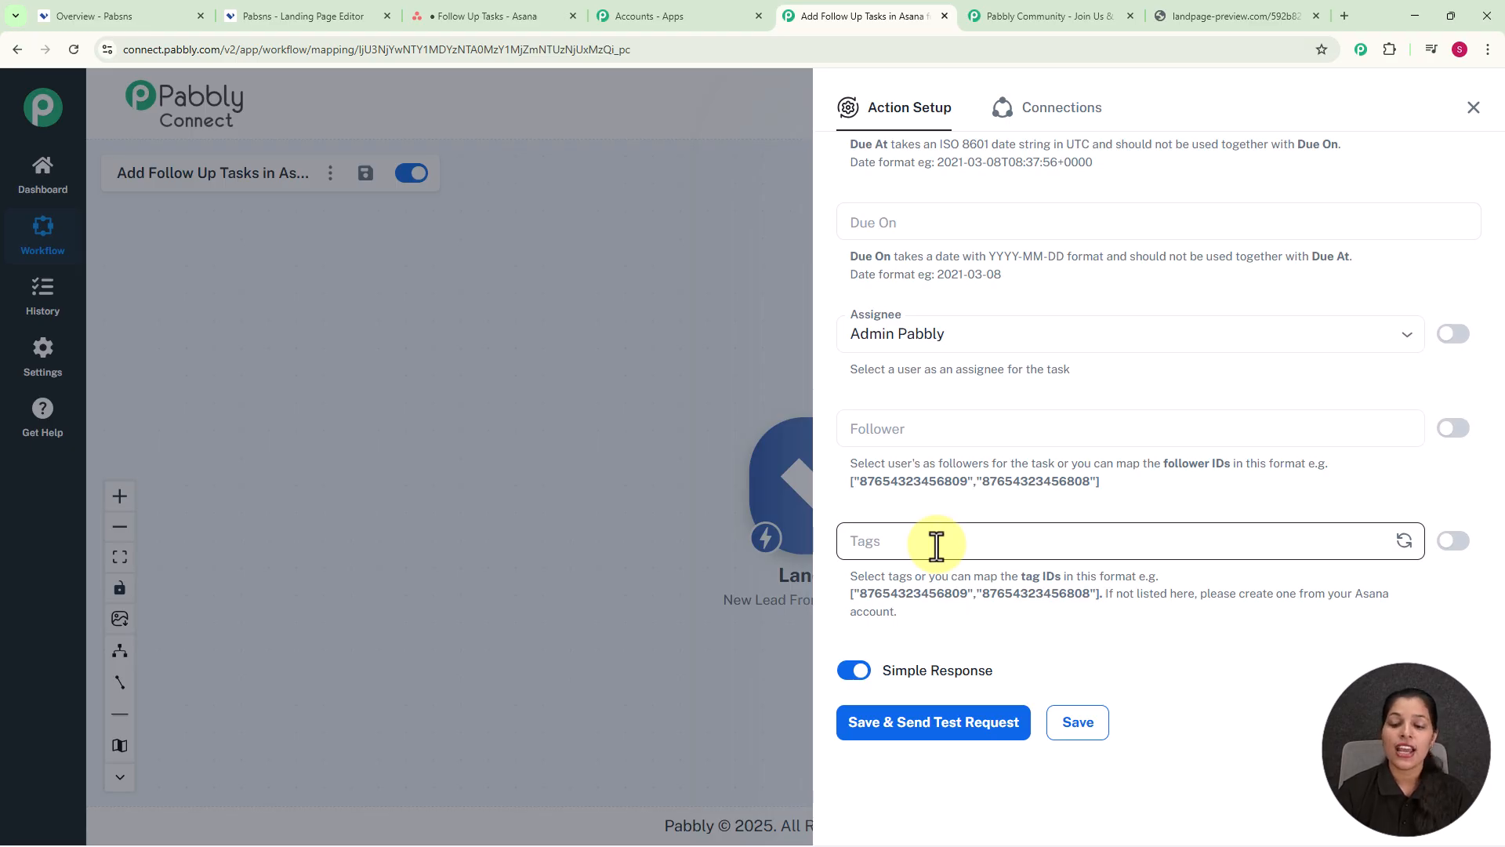
left_click(952, 738)
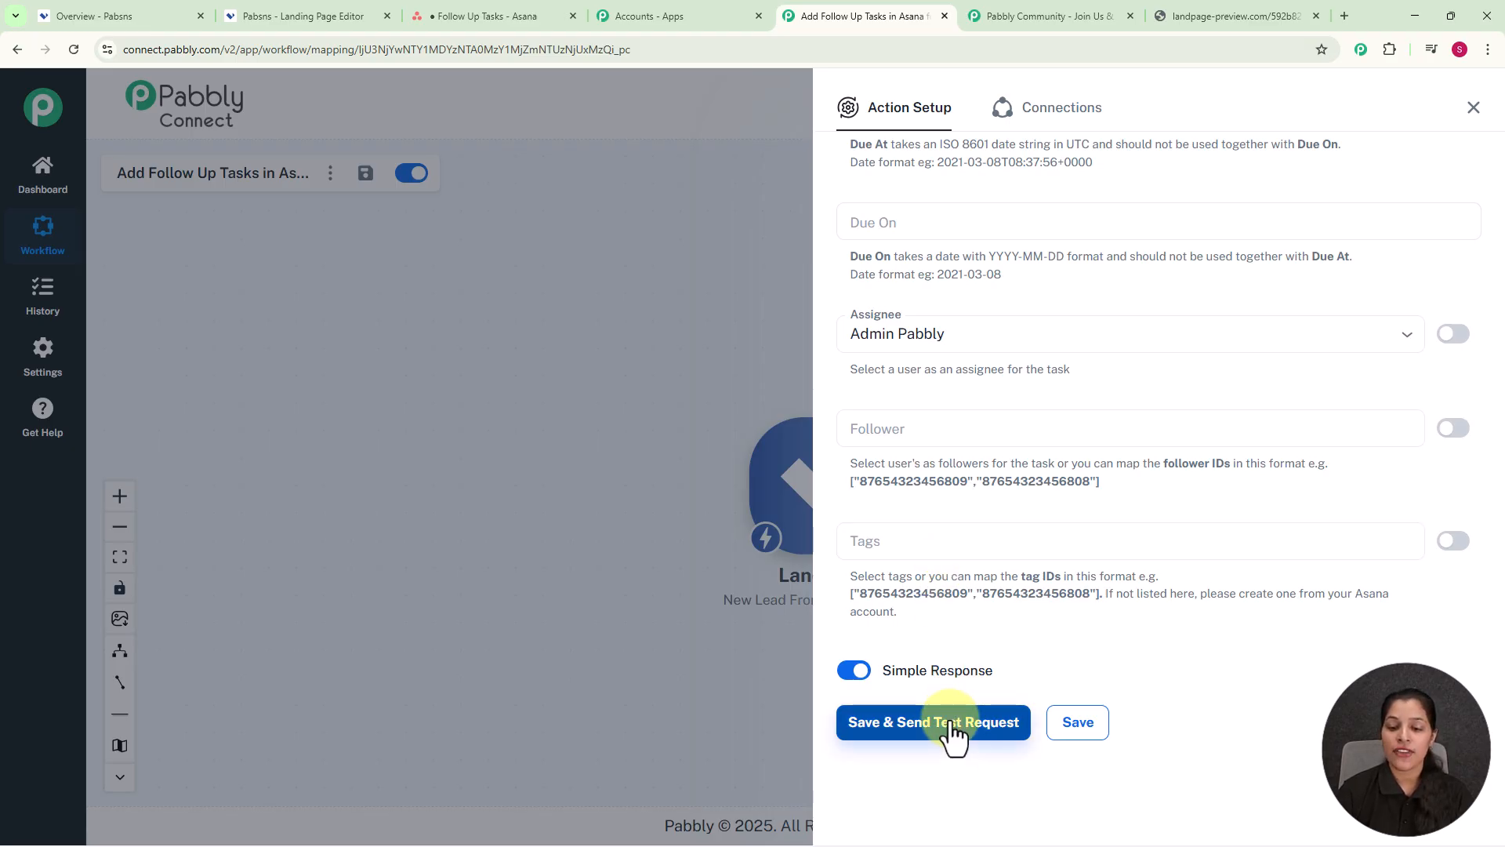
left_click(950, 721)
scroll(1007, 474, "down", 1)
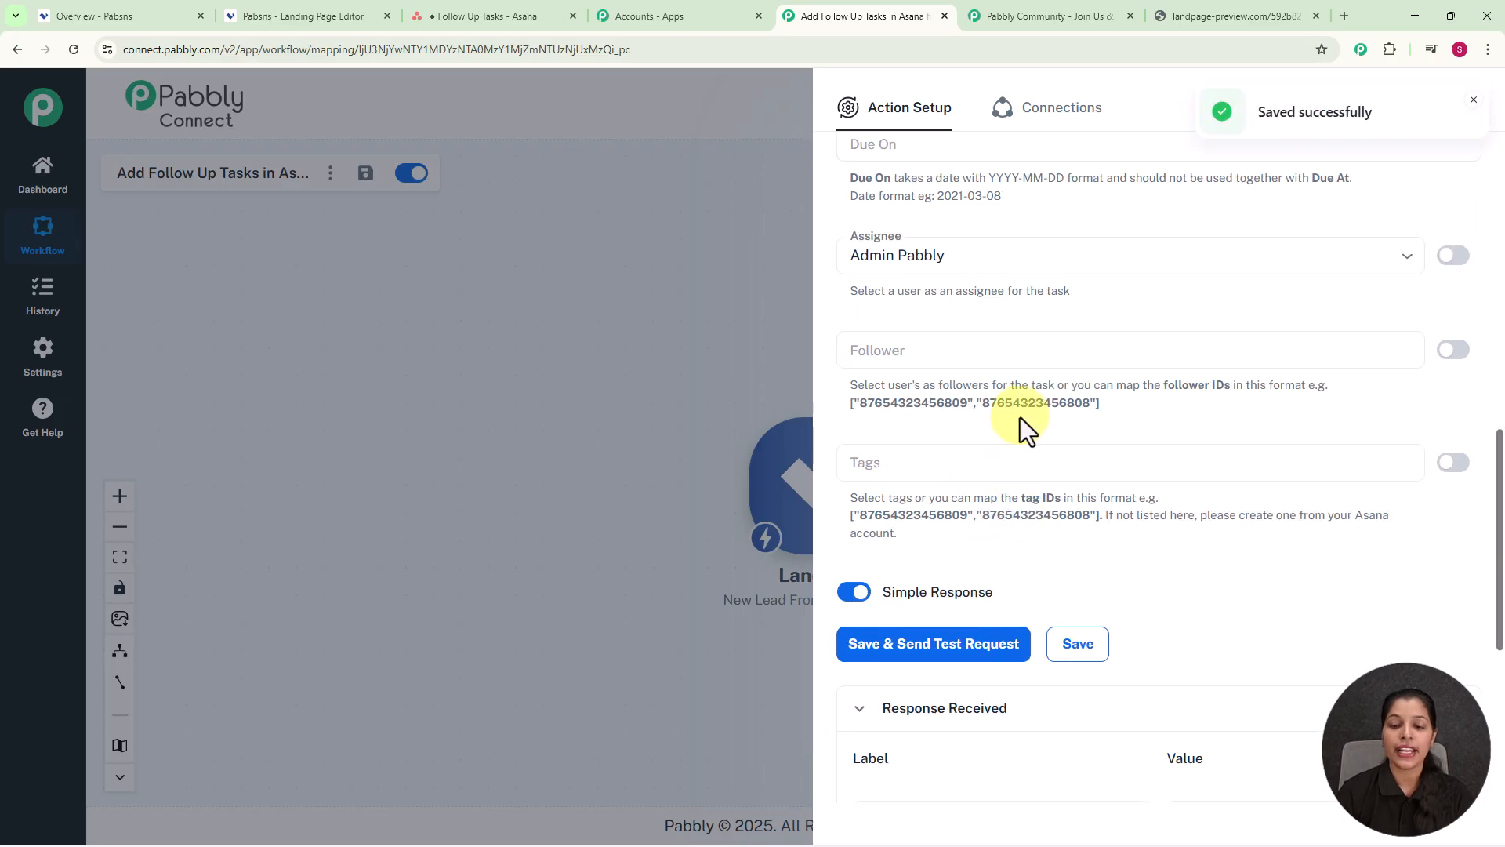
scroll(1020, 423, "down", 7)
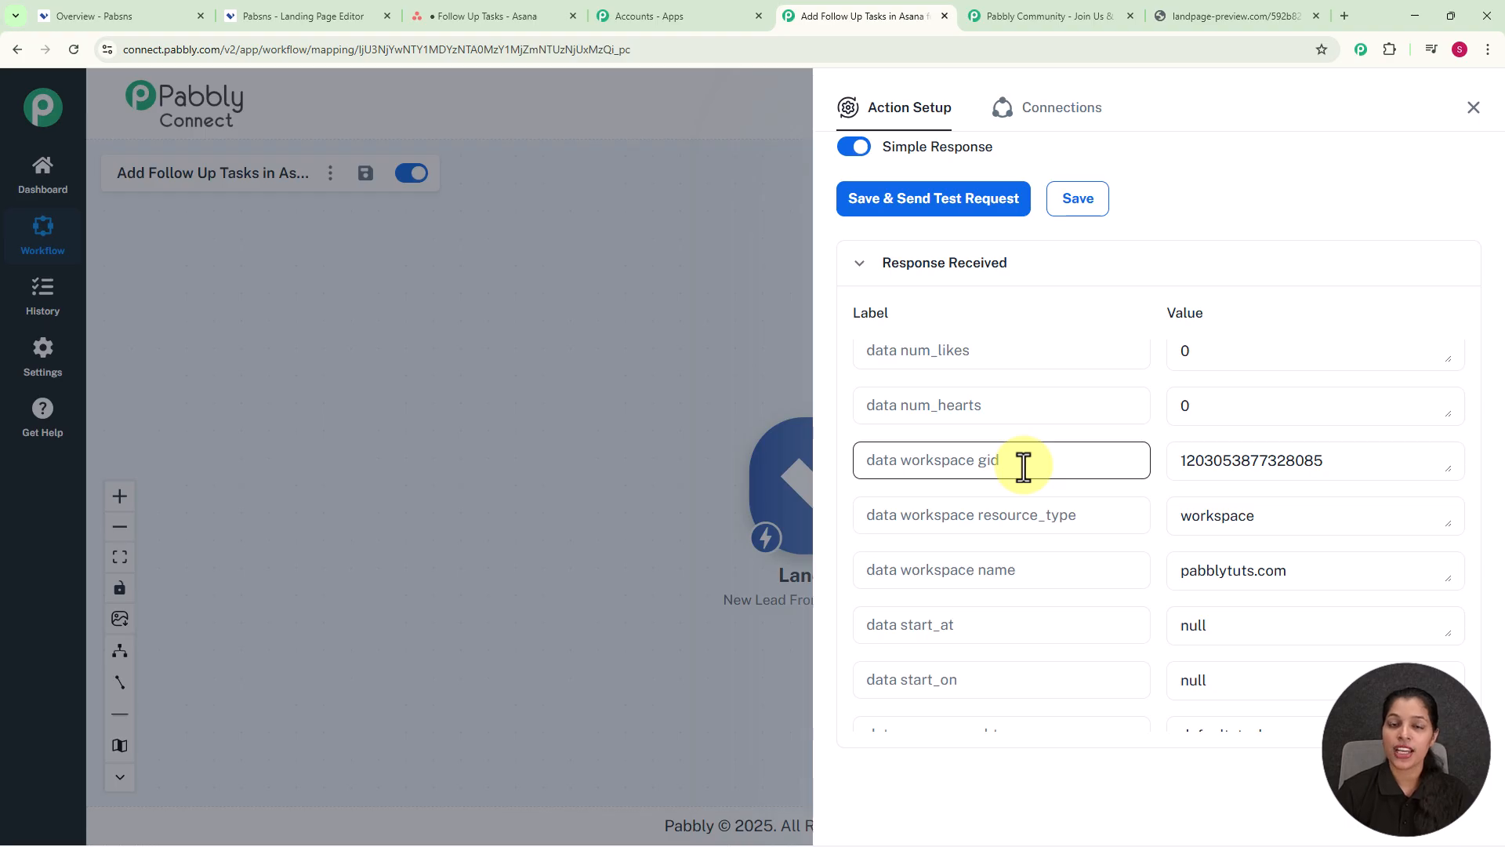
left_click(488, 14)
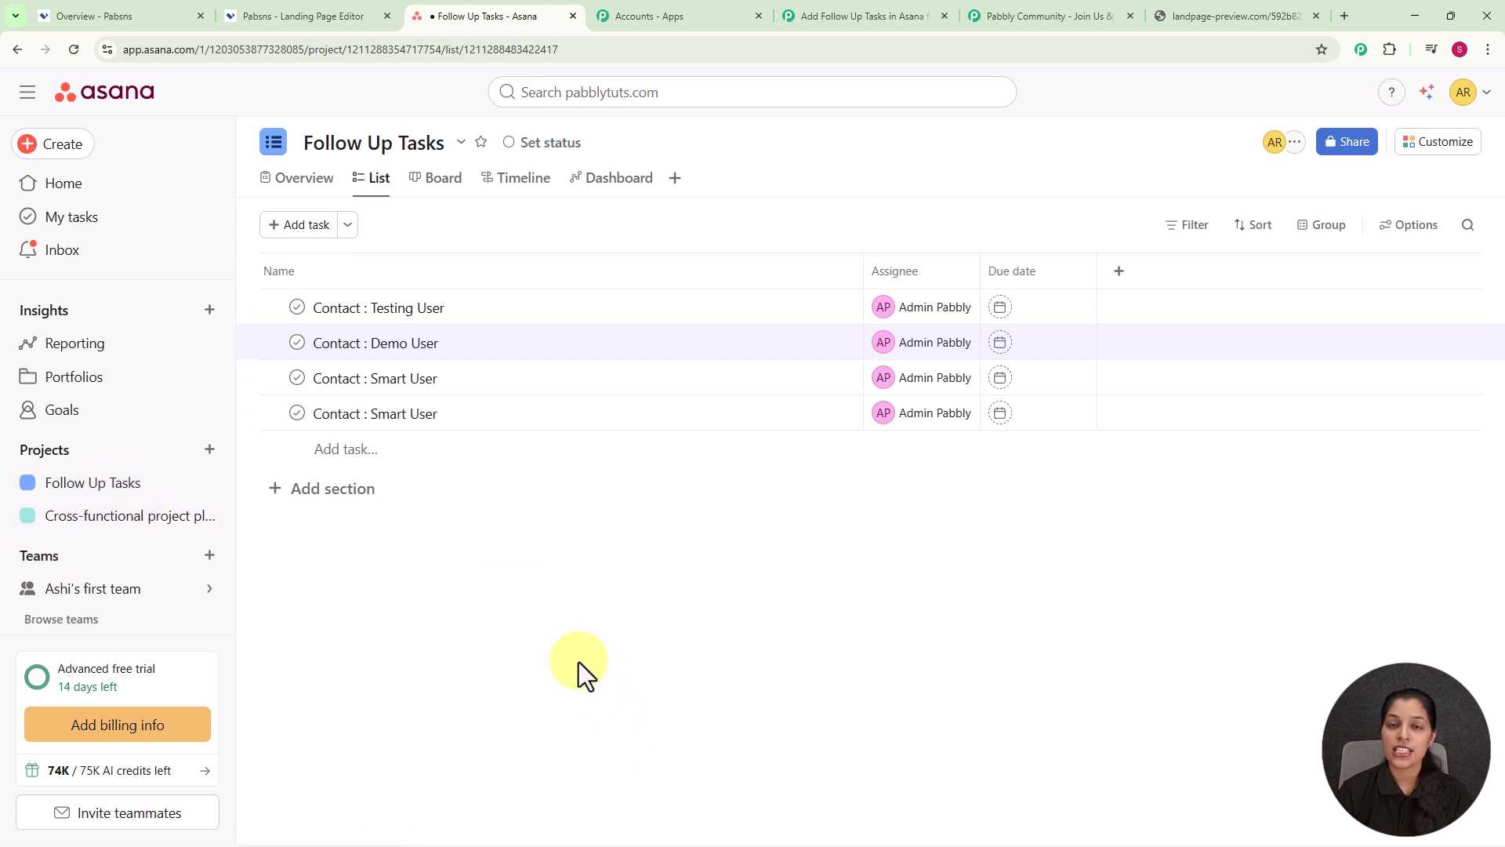
left_click(521, 313)
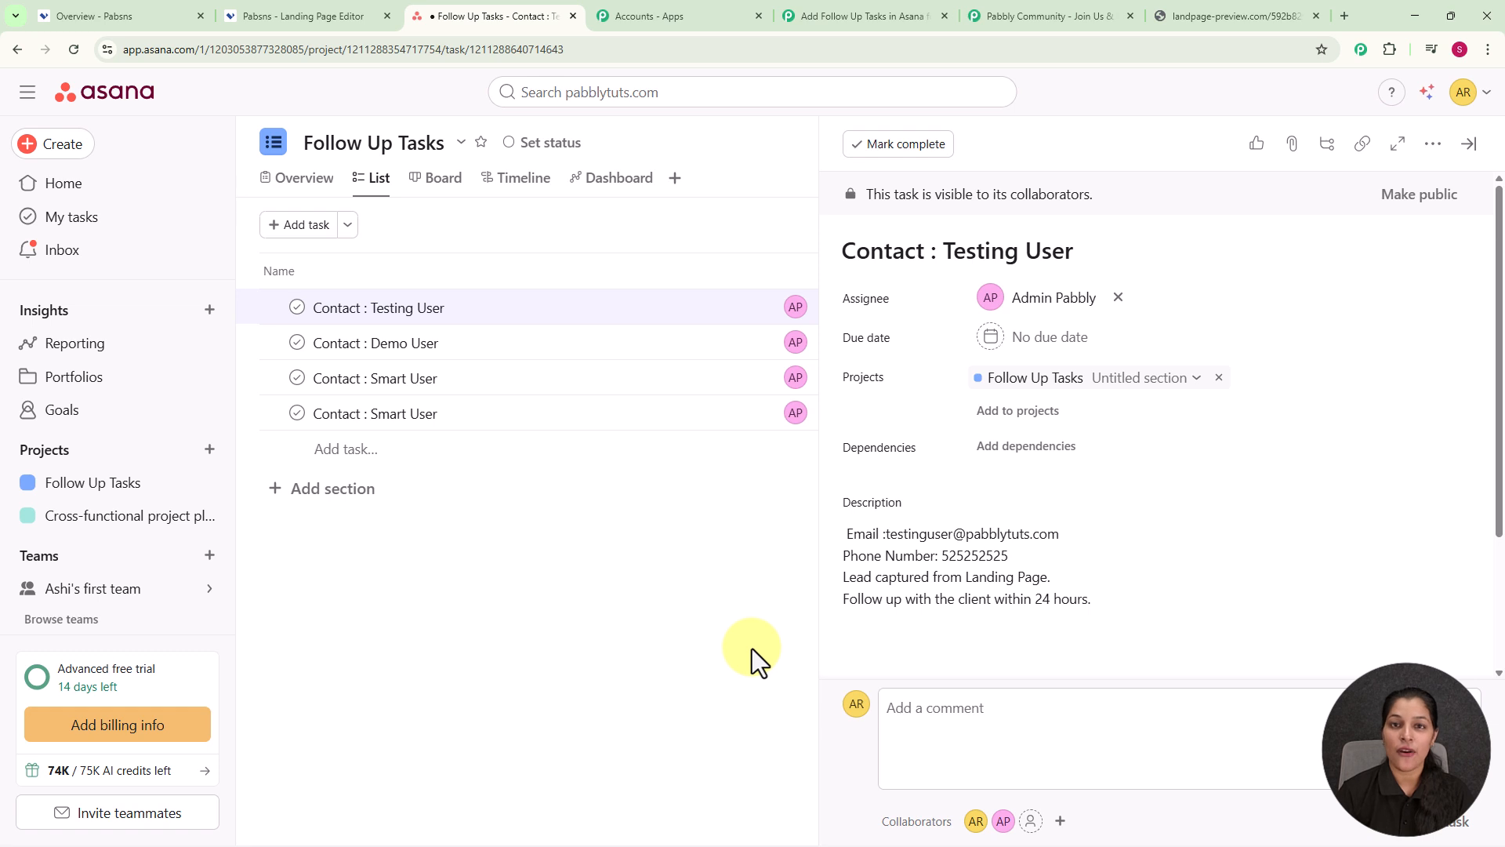
left_click(855, 9)
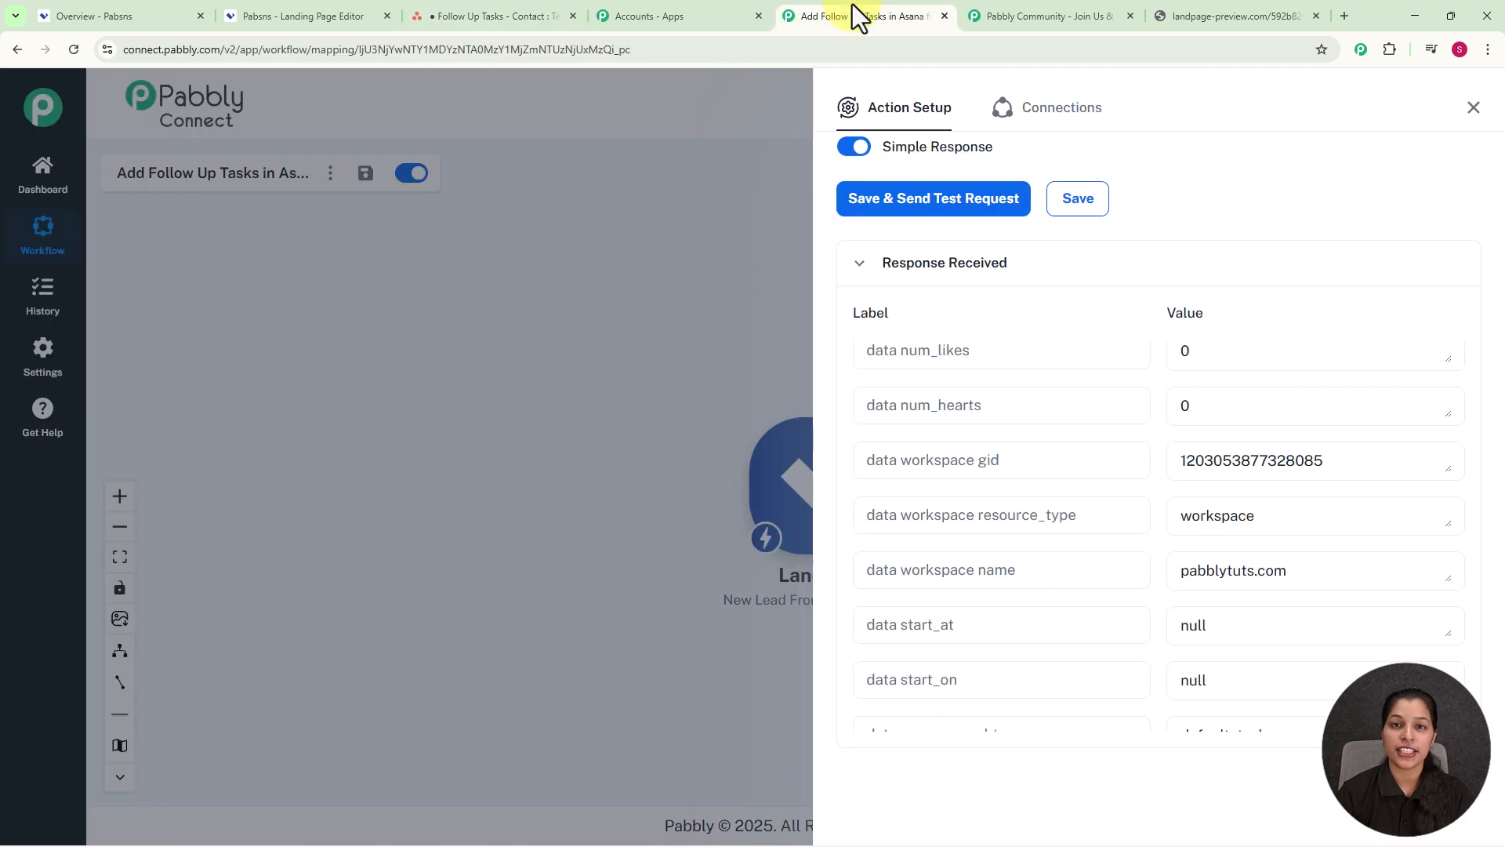
left_click(1052, 515)
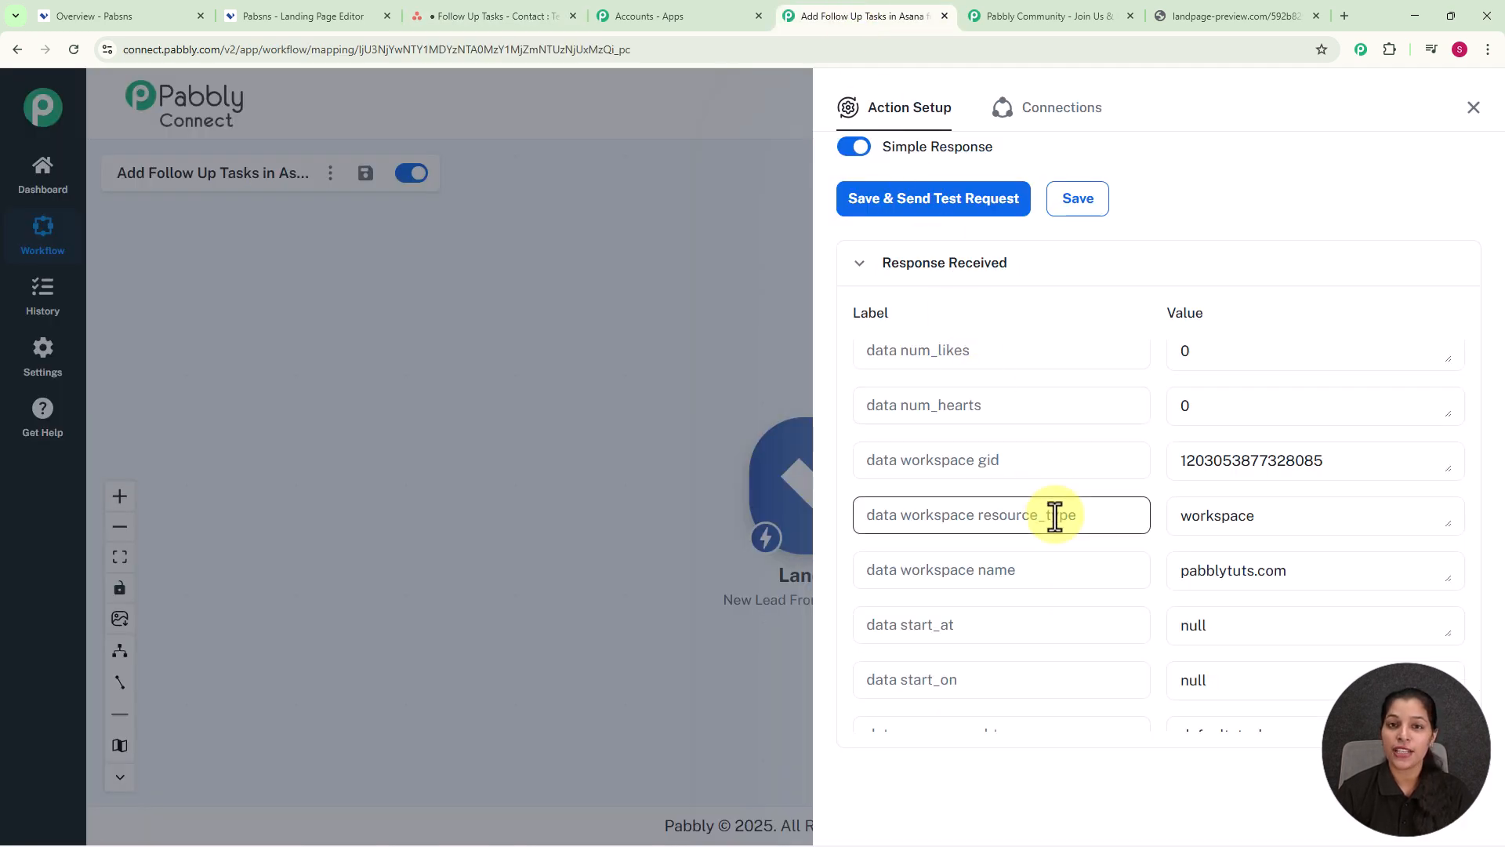